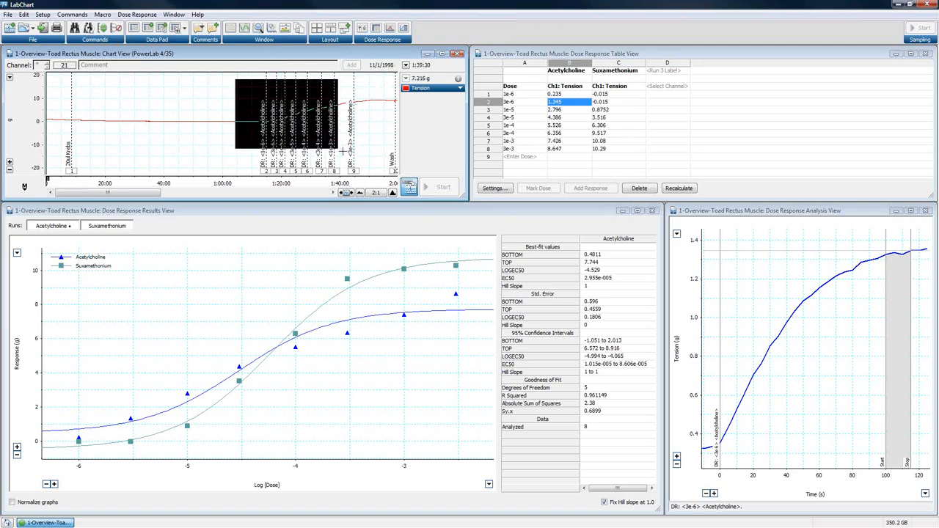
Select the stretch of the chart recording that contains the acetylcholine dose comments, from 1e-6 to 3e-3.
{"action": "left_click", "coordinate": [590, 187]}
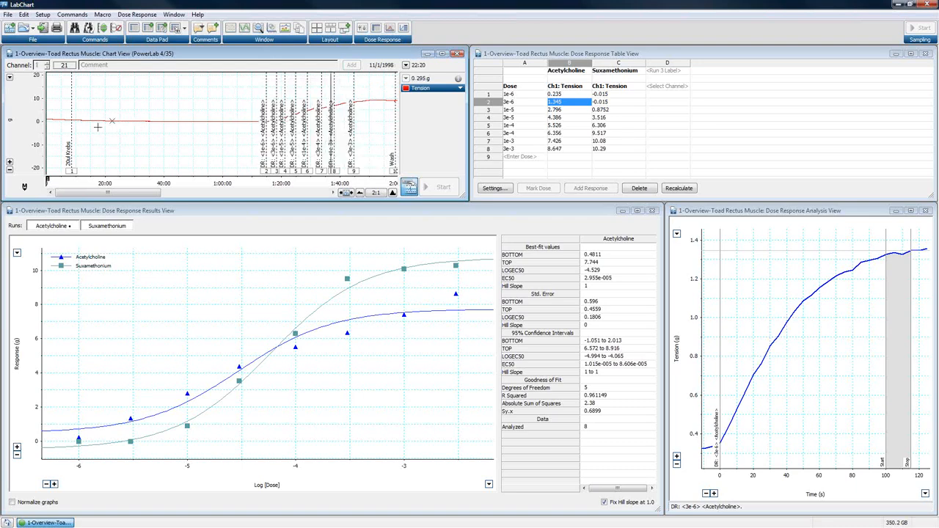
{"action": "left_click_drag", "start_coordinate": [251, 106], "coordinate": [375, 168]}
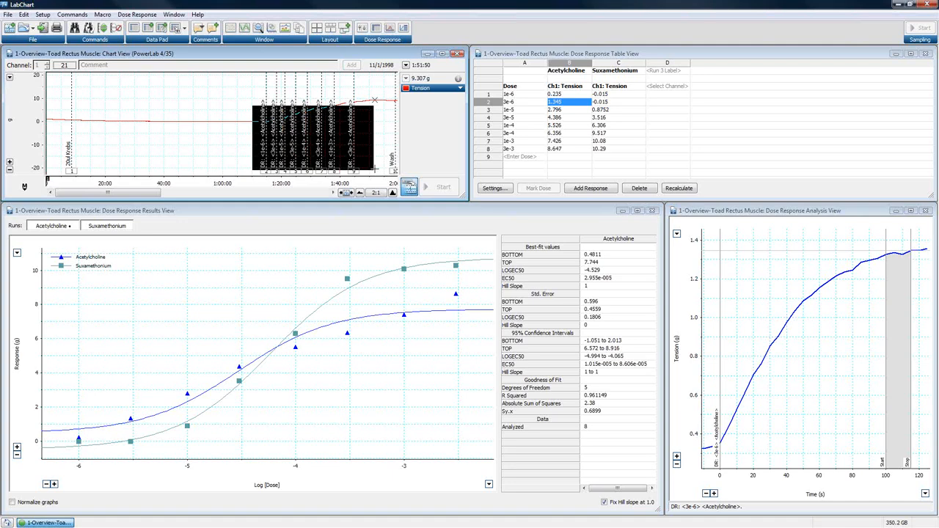
{"action": "left_click", "coordinate": [314, 105]}
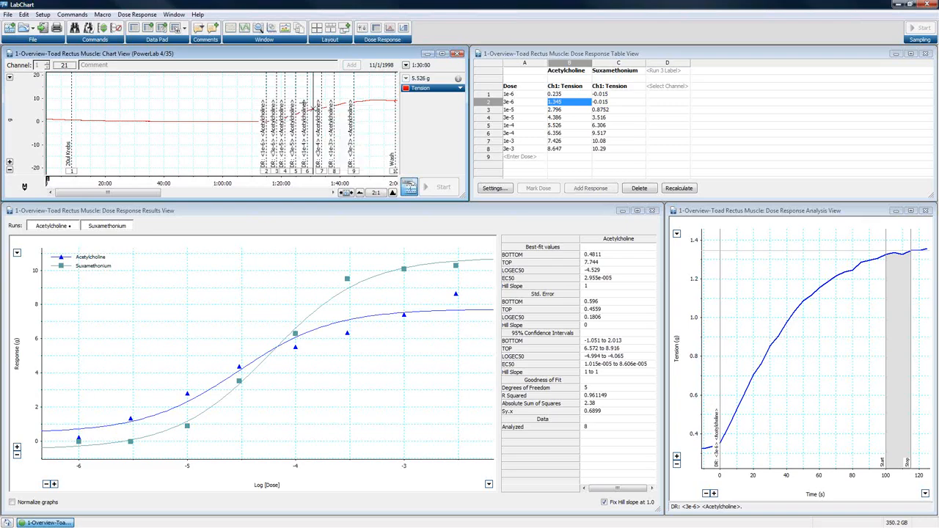
{"action": "left_click_drag", "start_coordinate": [258, 95], "coordinate": [324, 149]}
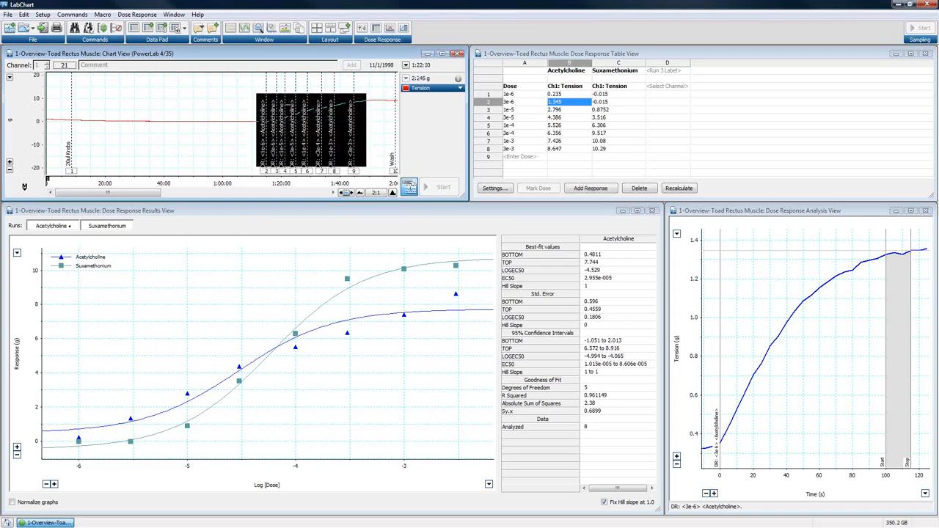
{"action": "left_click", "coordinate": [288, 105]}
{"action": "left_click_drag", "start_coordinate": [245, 91], "coordinate": [367, 169]}
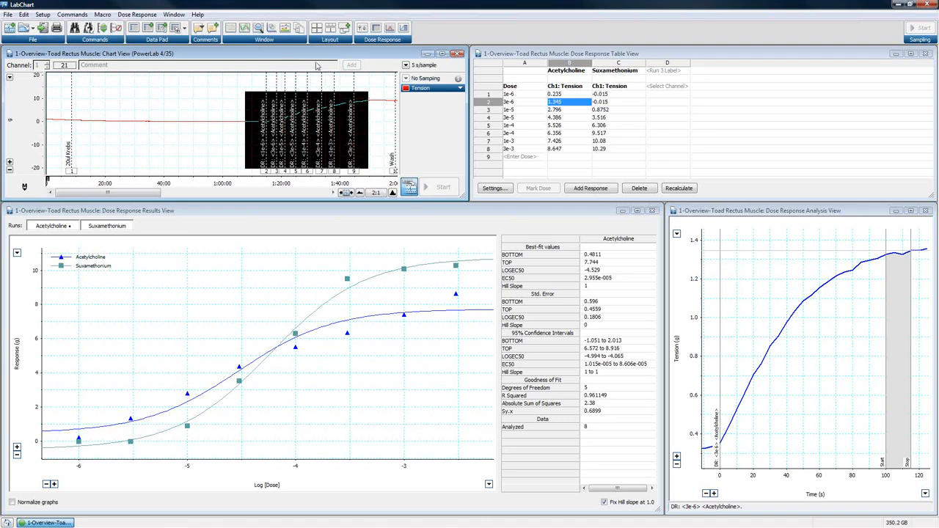
Go through the dose entries in the dose response table, from 3e-6 up to 3e-3.
{"action": "left_click", "coordinate": [710, 55]}
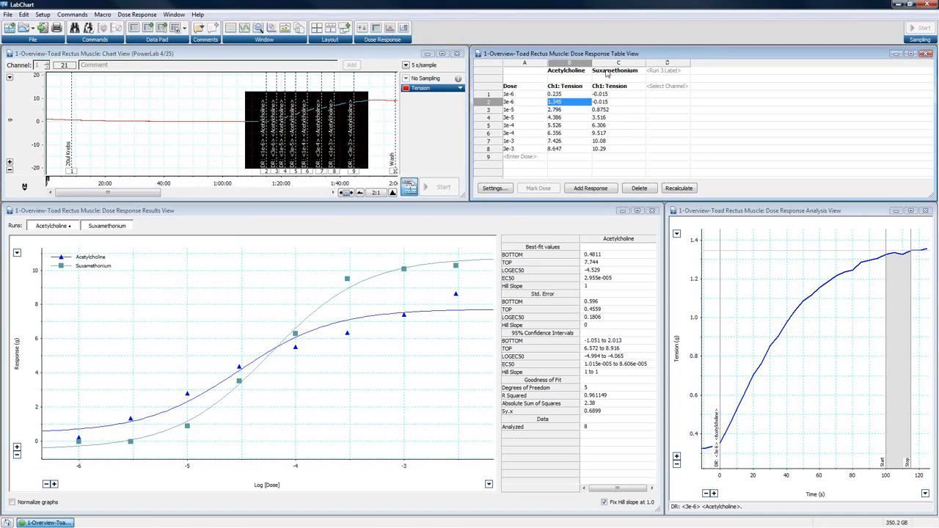
{"action": "left_click", "coordinate": [520, 102]}
{"action": "left_click", "coordinate": [519, 109]}
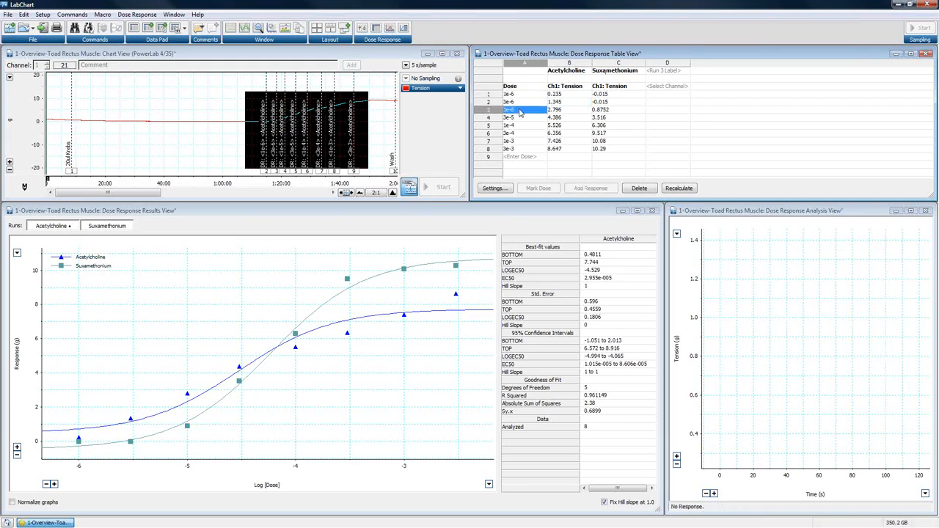
{"action": "left_click", "coordinate": [519, 118]}
{"action": "left_click", "coordinate": [518, 125]}
{"action": "left_click", "coordinate": [519, 132]}
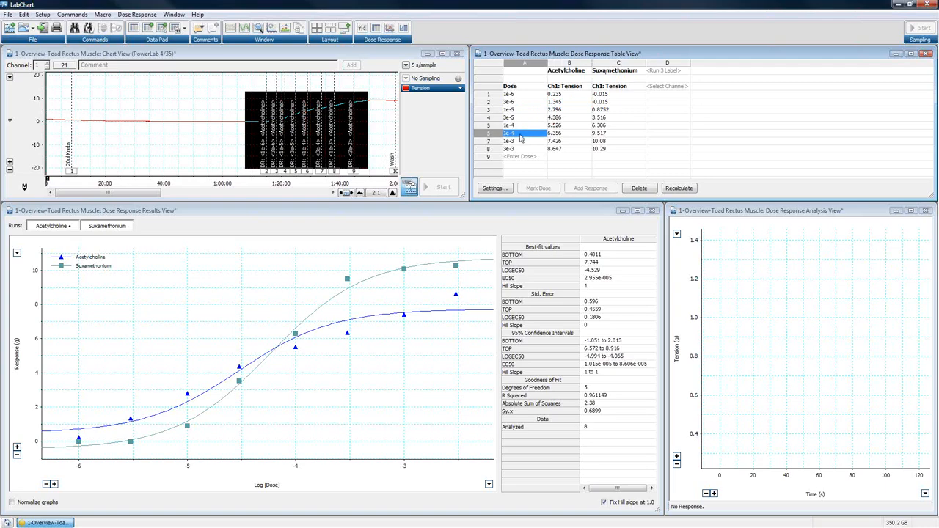
{"action": "left_click", "coordinate": [519, 141]}
{"action": "left_click", "coordinate": [520, 149]}
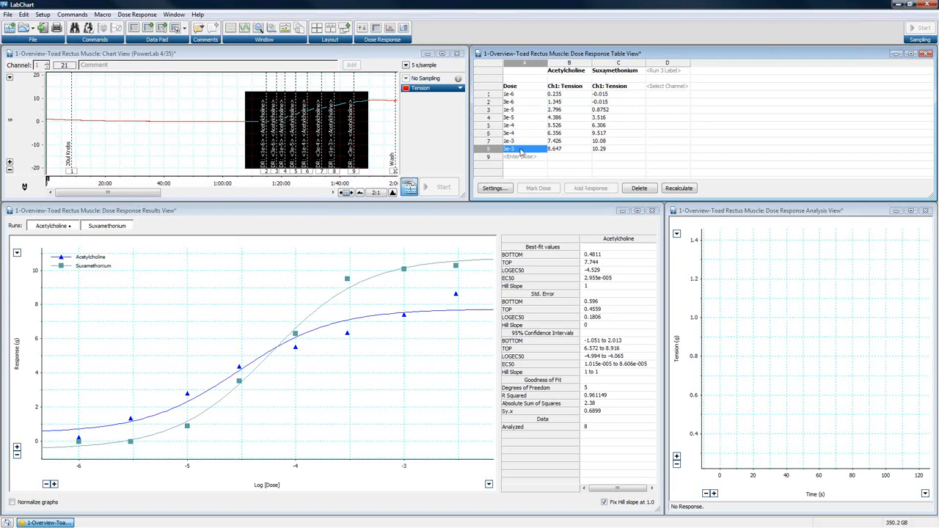
Examine the acetylcholine responses to the lowest doses, 1e-6 to 1e-5, and the Acetylcholine and Suxamethonium run labels.
{"action": "left_click", "coordinate": [573, 100]}
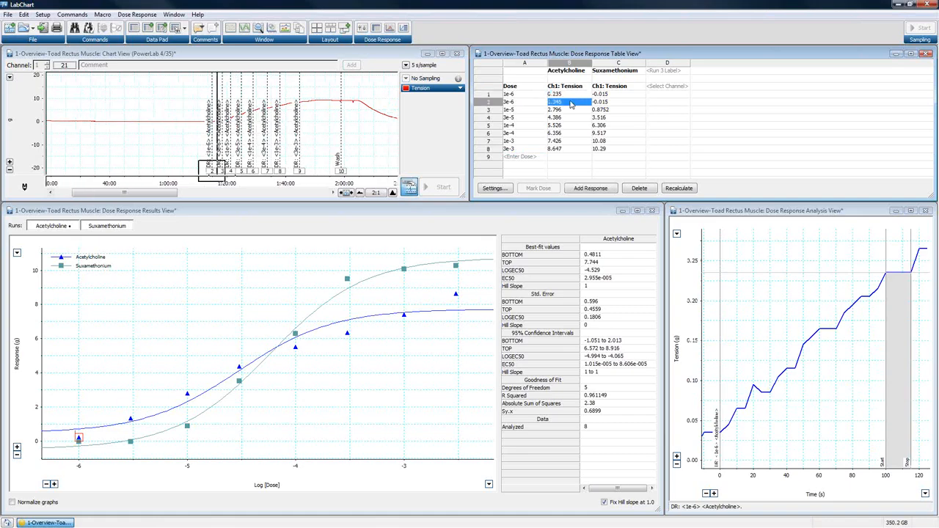
{"action": "left_click", "coordinate": [571, 110]}
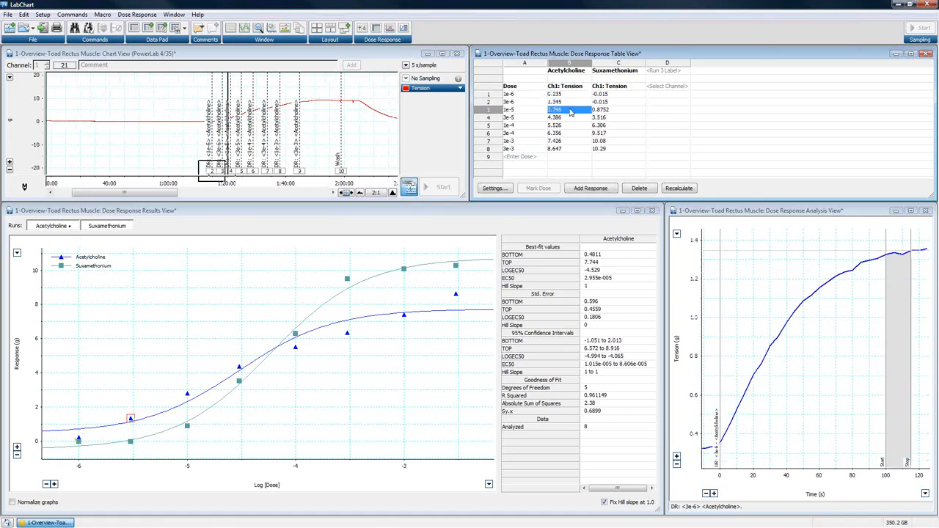
{"action": "left_click", "coordinate": [572, 70]}
{"action": "left_click", "coordinate": [624, 72]}
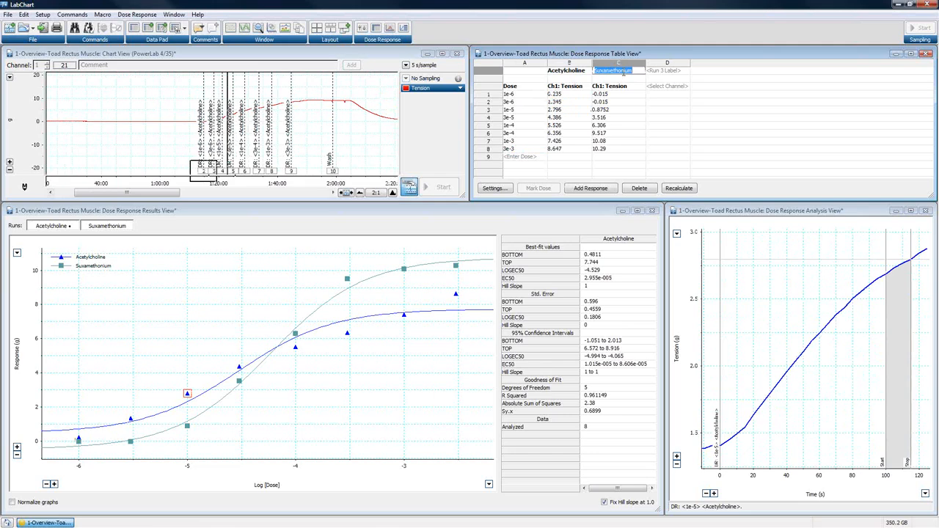
{"action": "left_click", "coordinate": [558, 95]}
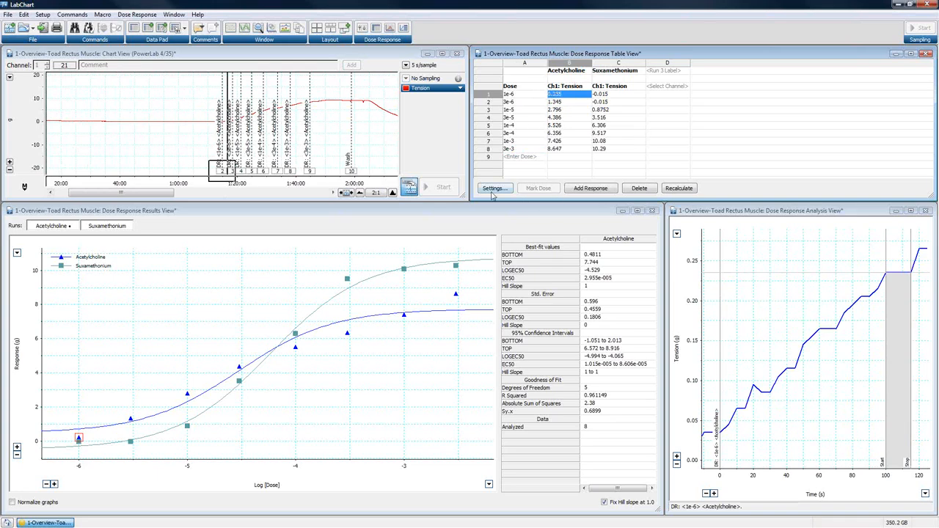
Compare the dose entries between 1e-6 and 1e-4 with the acetylcholine response to 1e-6 and the fitted curves.
{"action": "left_click", "coordinate": [509, 95]}
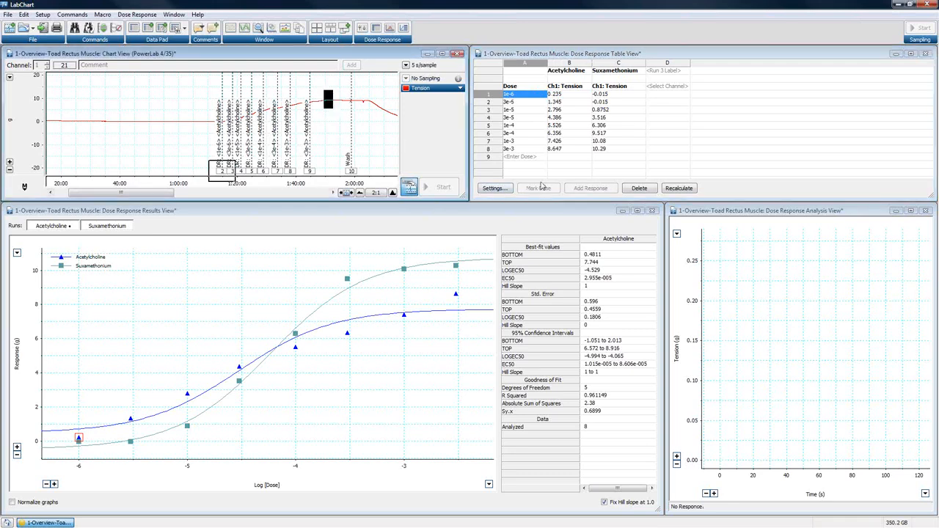
{"action": "left_click", "coordinate": [513, 102]}
{"action": "left_click", "coordinate": [514, 109]}
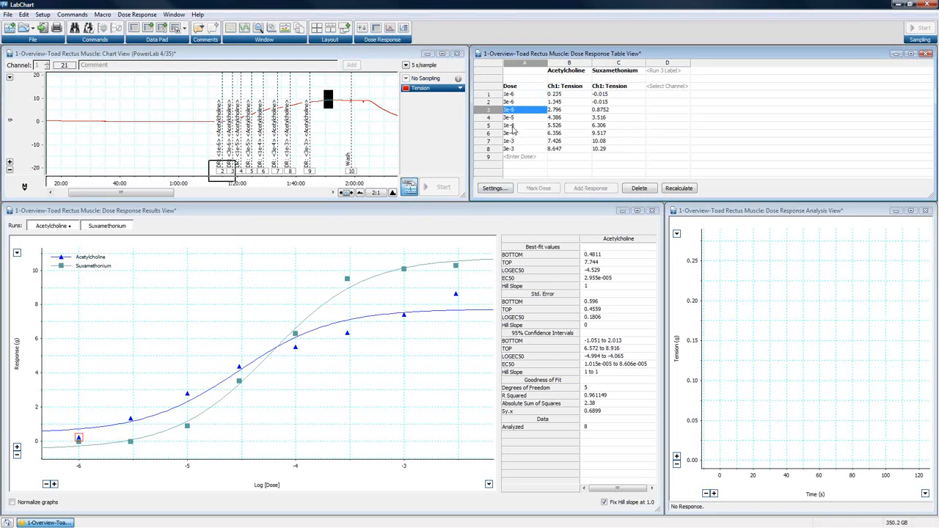
{"action": "left_click", "coordinate": [515, 126]}
{"action": "left_click", "coordinate": [556, 95]}
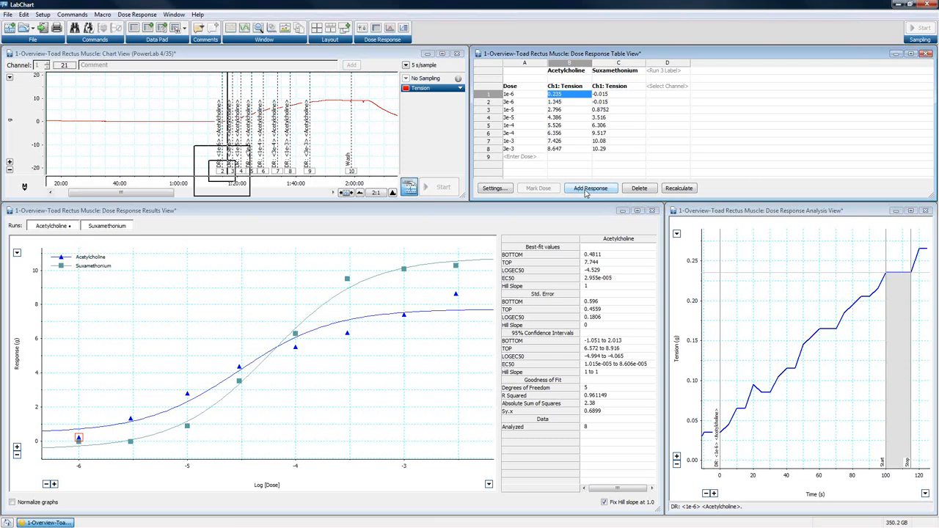
{"action": "left_click", "coordinate": [513, 102]}
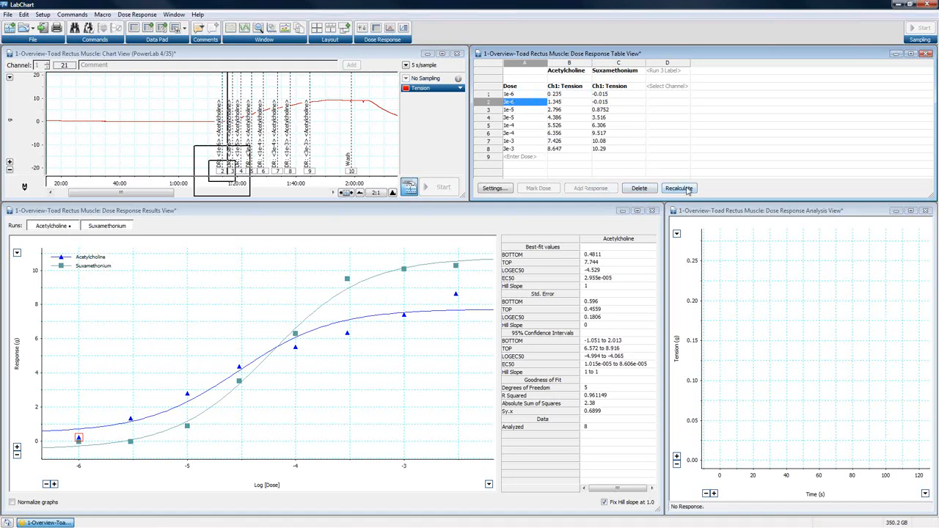
{"action": "left_click", "coordinate": [587, 212]}
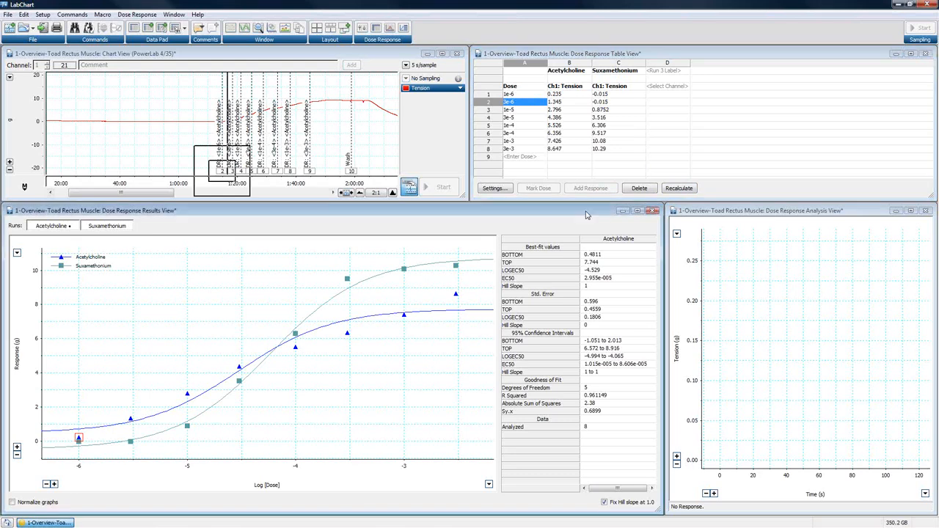
{"action": "left_click", "coordinate": [511, 95]}
{"action": "left_click", "coordinate": [513, 110]}
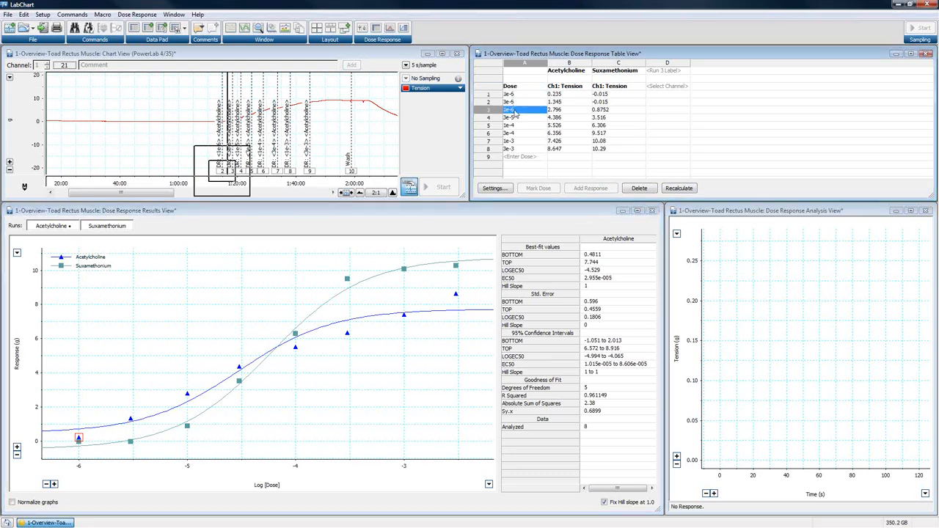
Examine the acetylcholine responses to the 3e-5, 1e-4, 3e-4, 1e-3 and 3e-3 doses in the table, curve and analysis plot.
{"action": "left_click", "coordinate": [563, 118]}
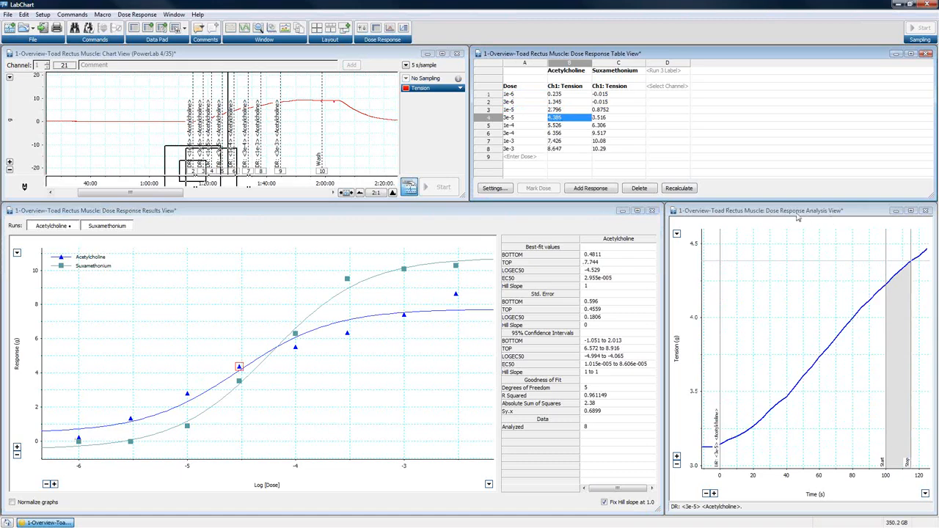
{"action": "left_click", "coordinate": [674, 189]}
{"action": "left_click", "coordinate": [564, 127]}
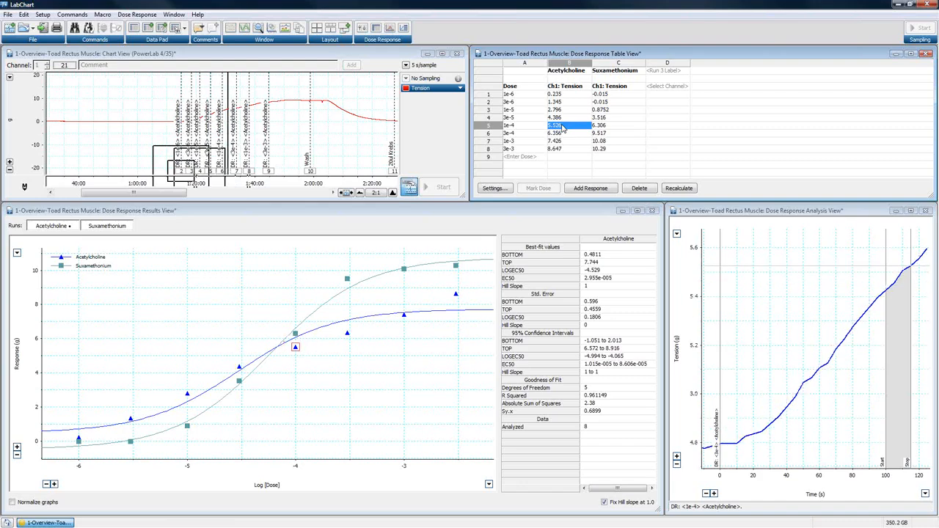
{"action": "left_click", "coordinate": [564, 133]}
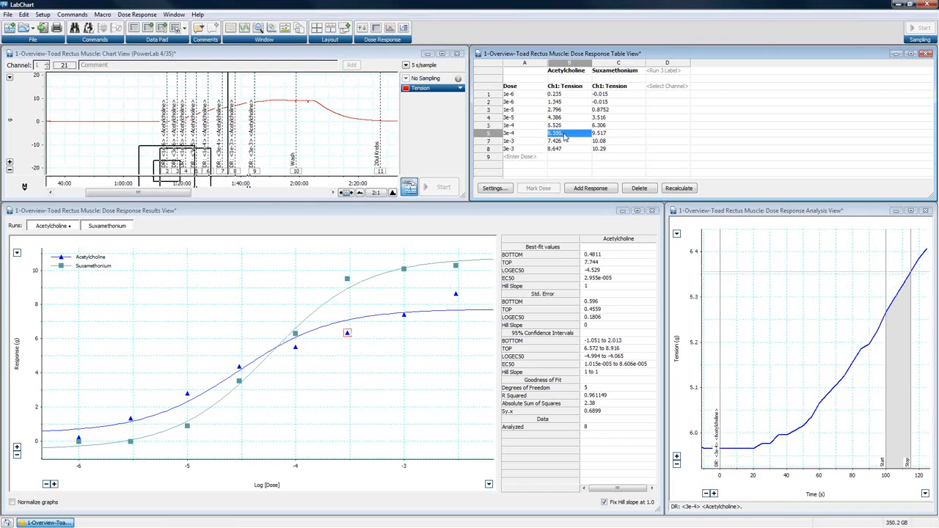
{"action": "left_click", "coordinate": [564, 140]}
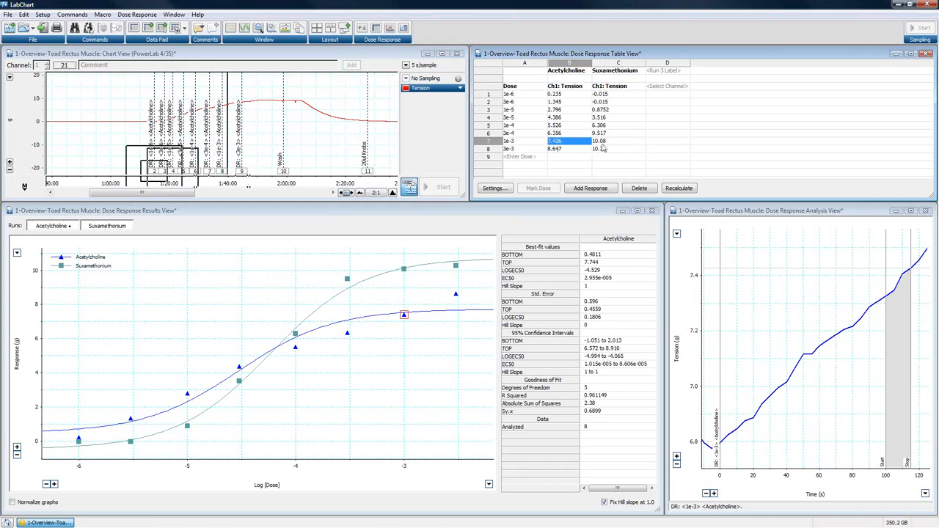
{"action": "left_click", "coordinate": [577, 153]}
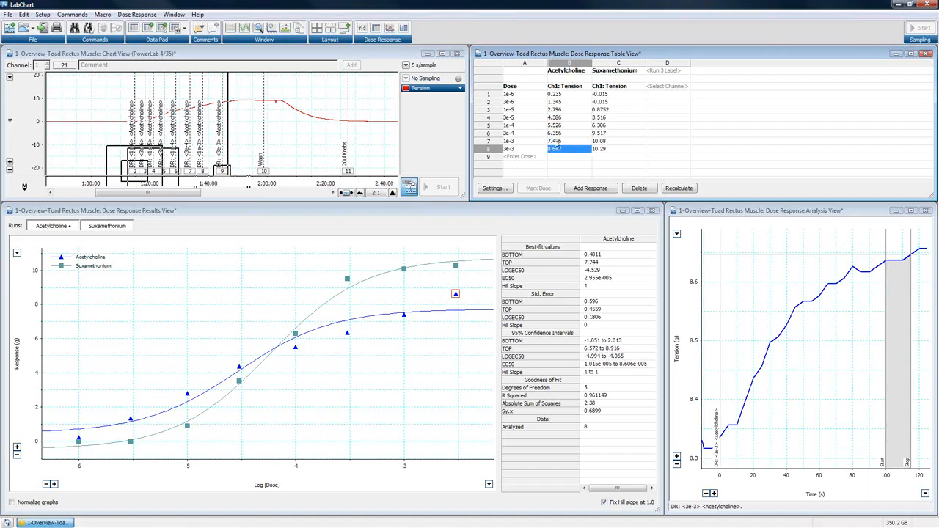
{"action": "left_click", "coordinate": [562, 142]}
{"action": "left_click", "coordinate": [562, 134]}
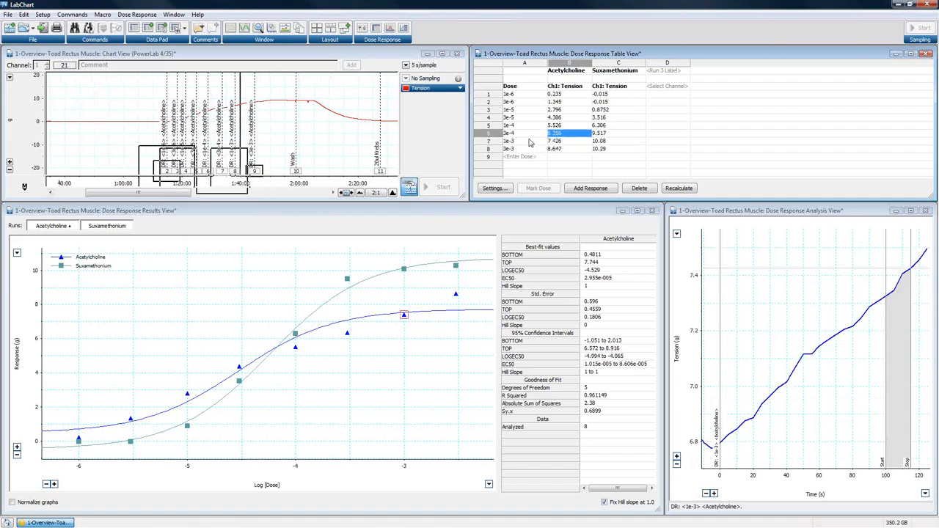
Examine the suxamethonium part of the recording, its response to the 3e-4 dose and the dose response results.
{"action": "left_click_drag", "start_coordinate": [178, 192], "coordinate": [273, 189]}
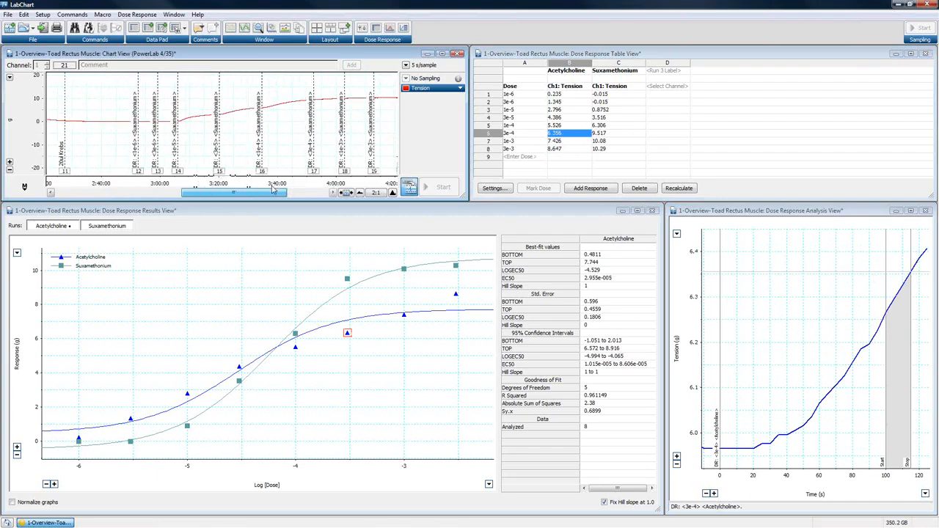
{"action": "left_click", "coordinate": [601, 134]}
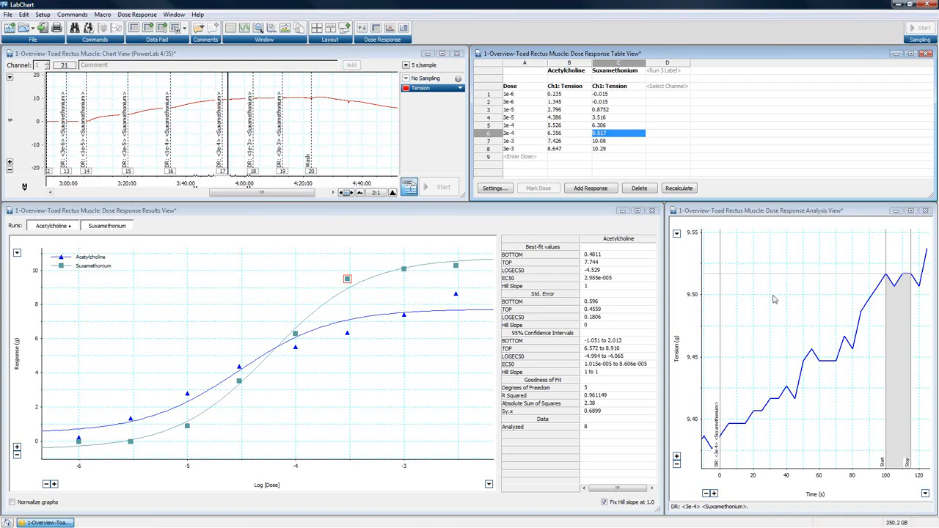
{"action": "left_click", "coordinate": [307, 212]}
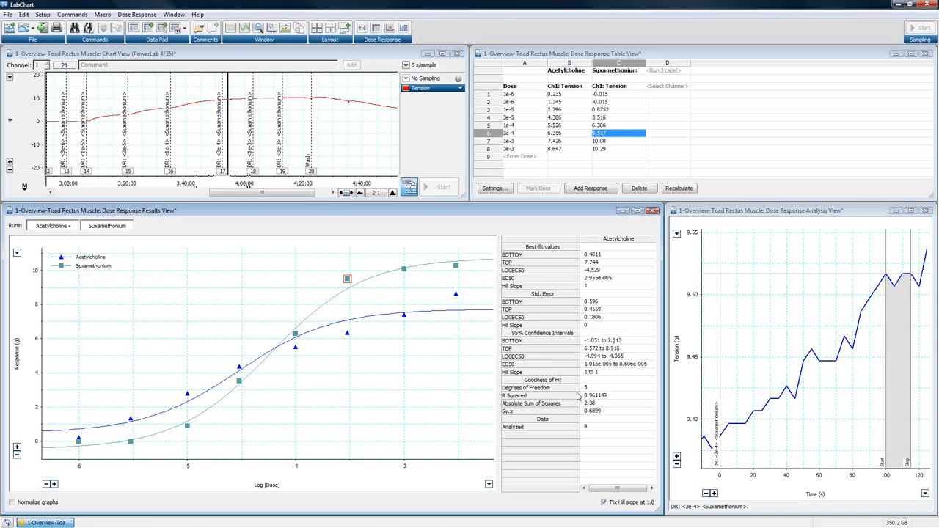
{"action": "left_click_drag", "start_coordinate": [277, 194], "coordinate": [291, 197]}
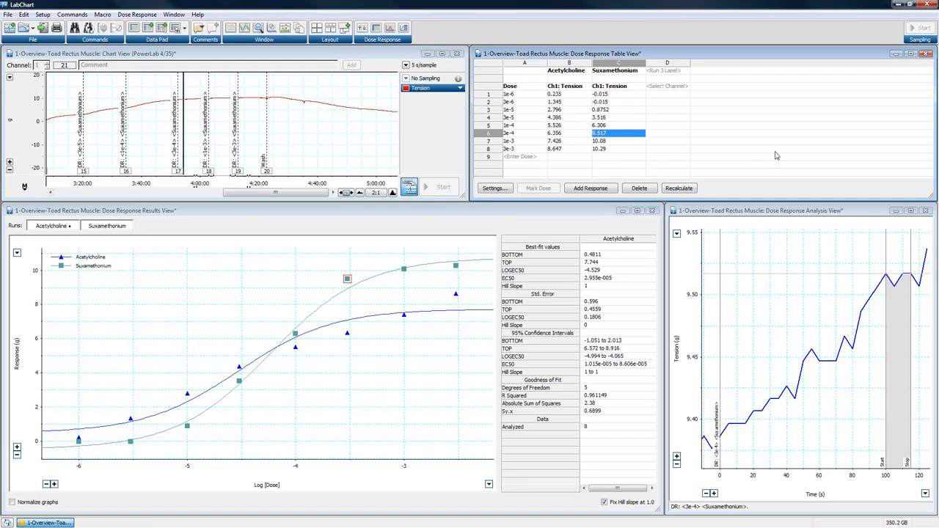
Close all four views of the 1-Overview-Toad Rectus Muscle document without saving the changes.
{"action": "left_click", "coordinate": [456, 54]}
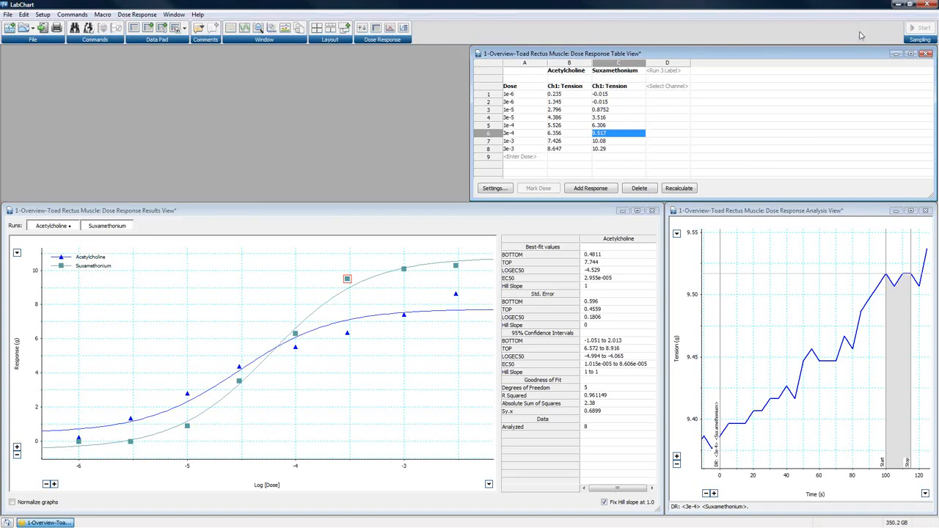
{"action": "left_click", "coordinate": [926, 53]}
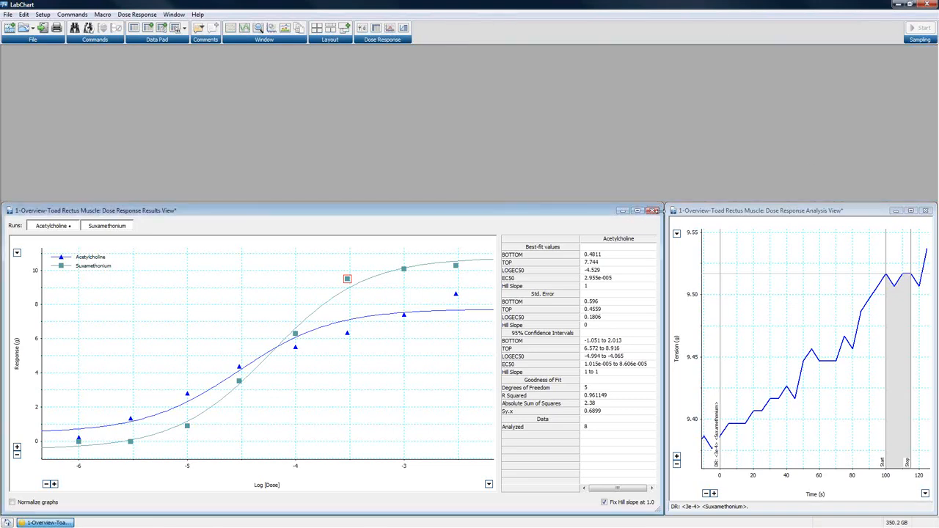
{"action": "left_click", "coordinate": [653, 210]}
{"action": "left_click", "coordinate": [926, 211]}
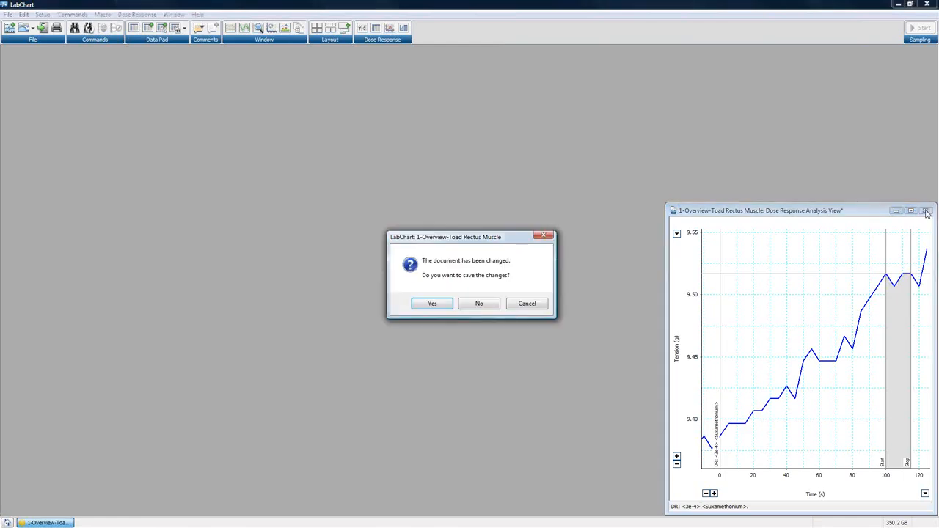
{"action": "left_click", "coordinate": [487, 302]}
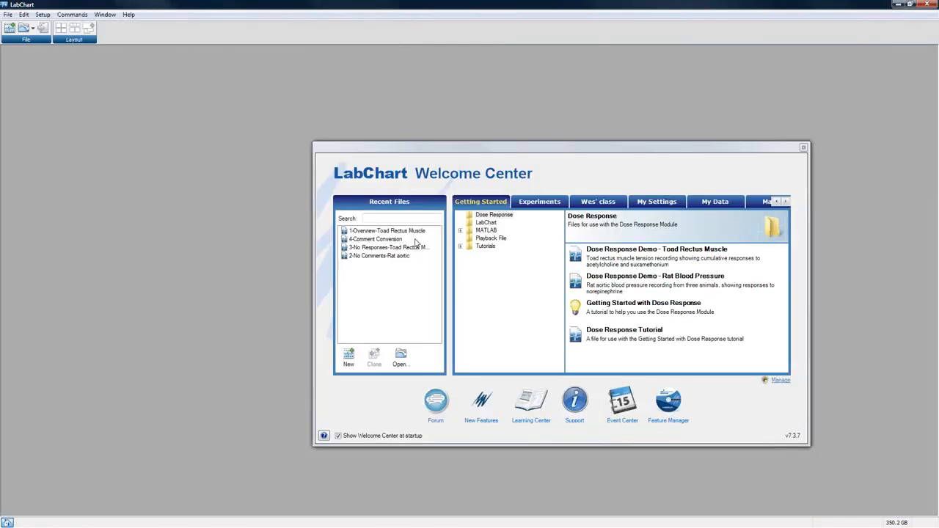
Open the recent file 2-No Comments-Rat aortic and tile its chart and dose response table side by side.
{"action": "double_click", "coordinate": [368, 258]}
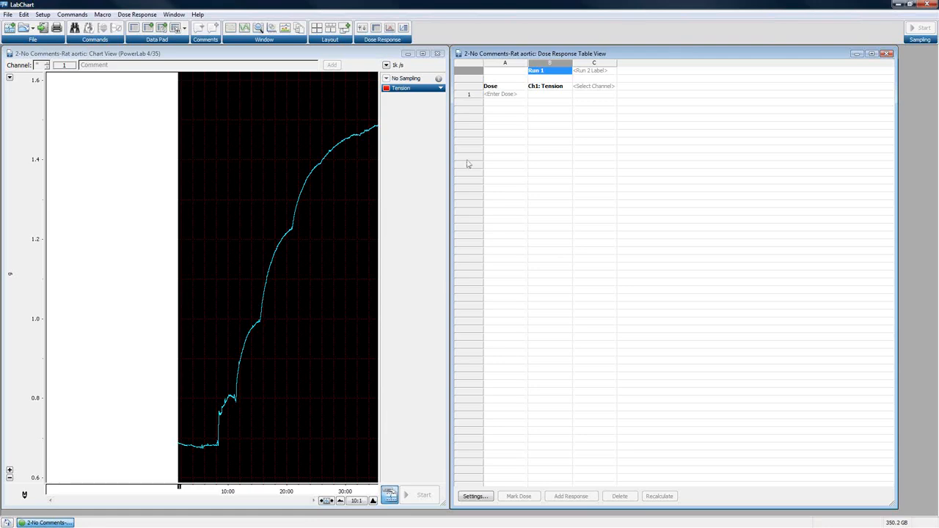
{"action": "left_click", "coordinate": [317, 28]}
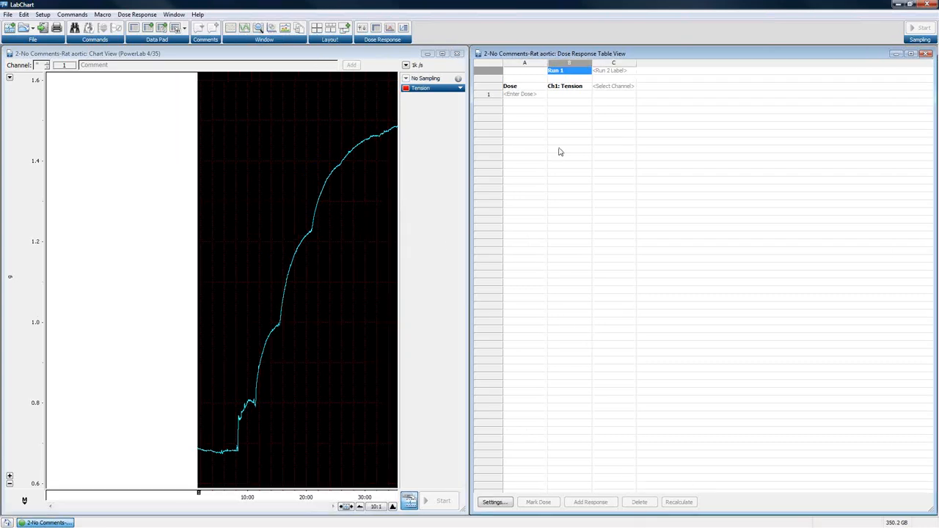
Open the Dose Response settings, look over the table view options and close them without changes.
{"action": "left_click", "coordinate": [128, 14]}
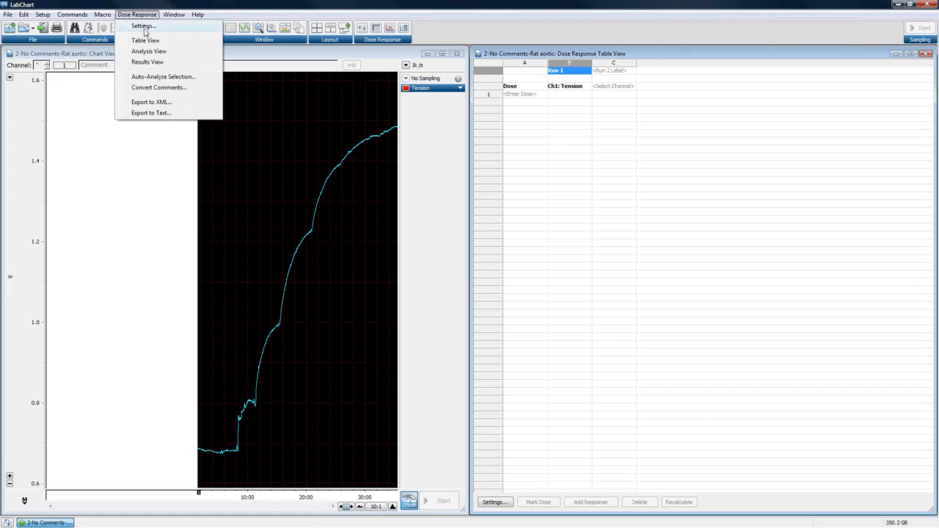
{"action": "left_click", "coordinate": [146, 41]}
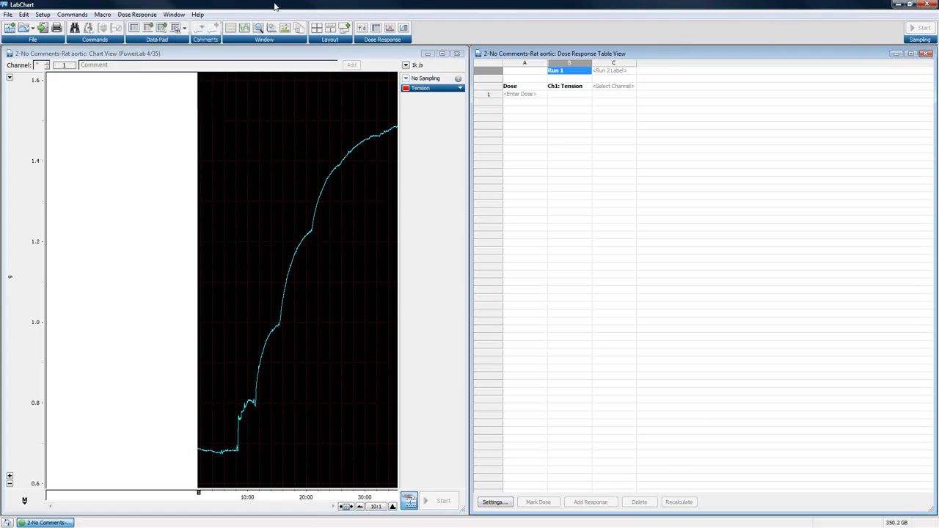
{"action": "left_click", "coordinate": [361, 29]}
{"action": "left_click", "coordinate": [540, 196]}
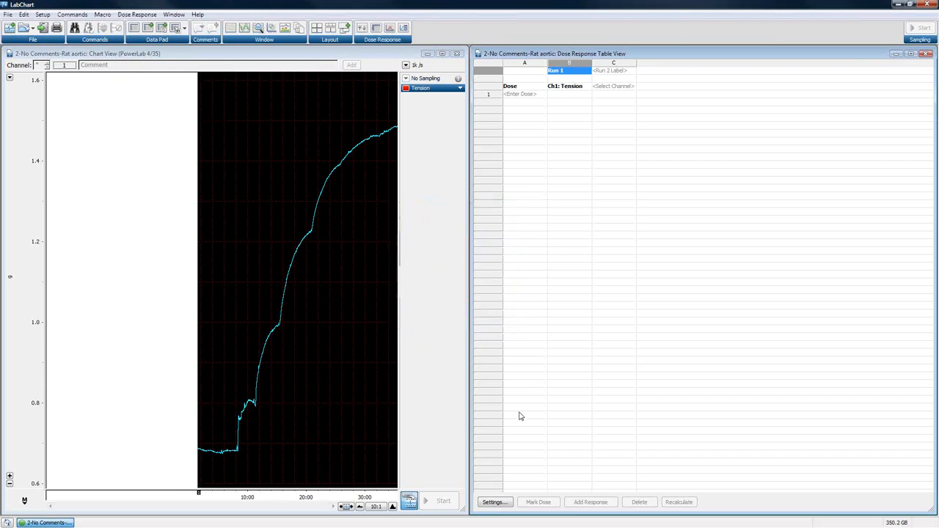
{"action": "left_click", "coordinate": [504, 504]}
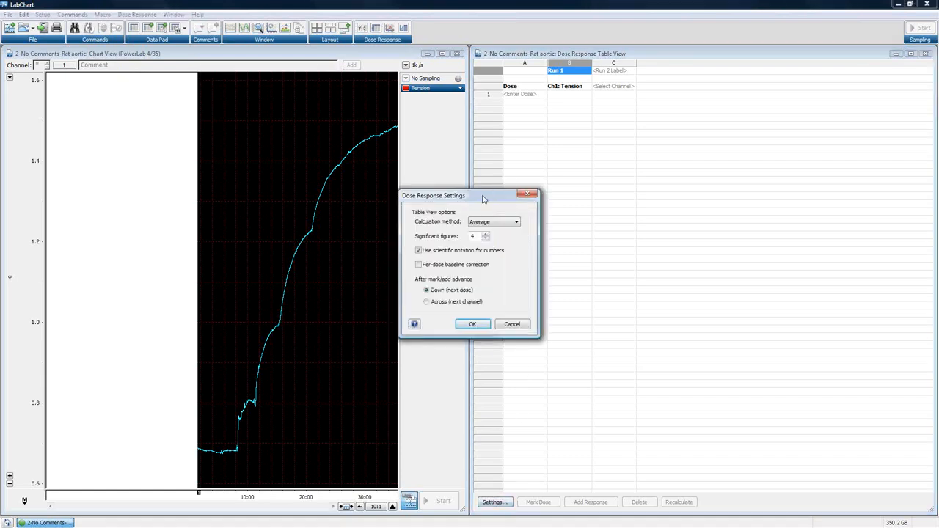
{"action": "left_click_drag", "start_coordinate": [485, 198], "coordinate": [555, 160]}
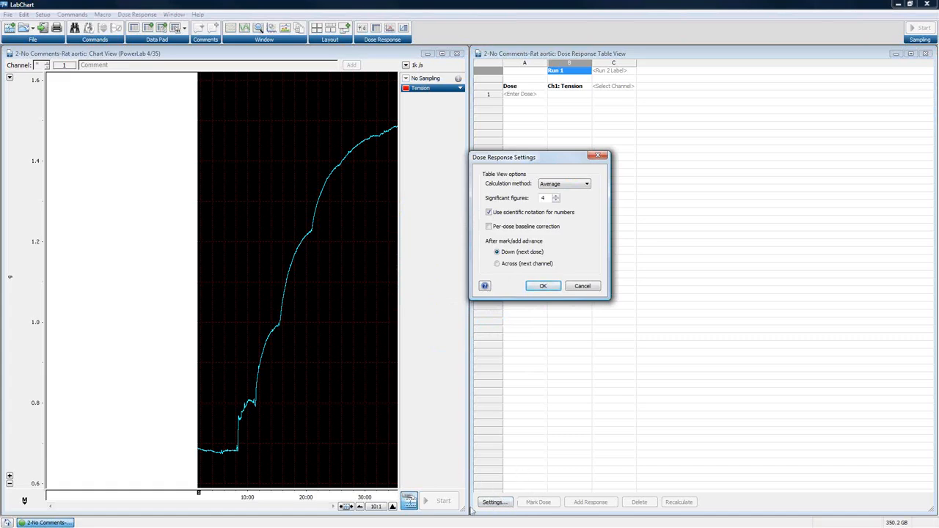
{"action": "left_click", "coordinate": [597, 155]}
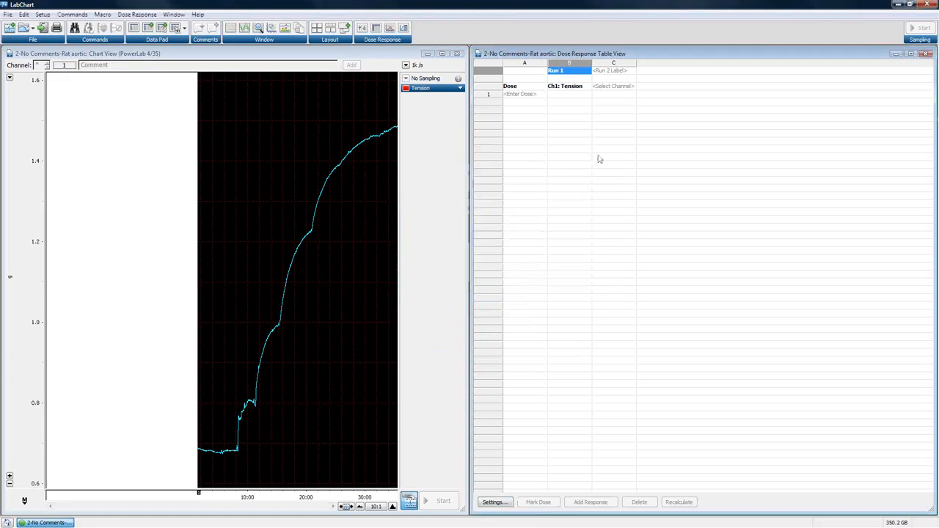
{"action": "left_click", "coordinate": [141, 15]}
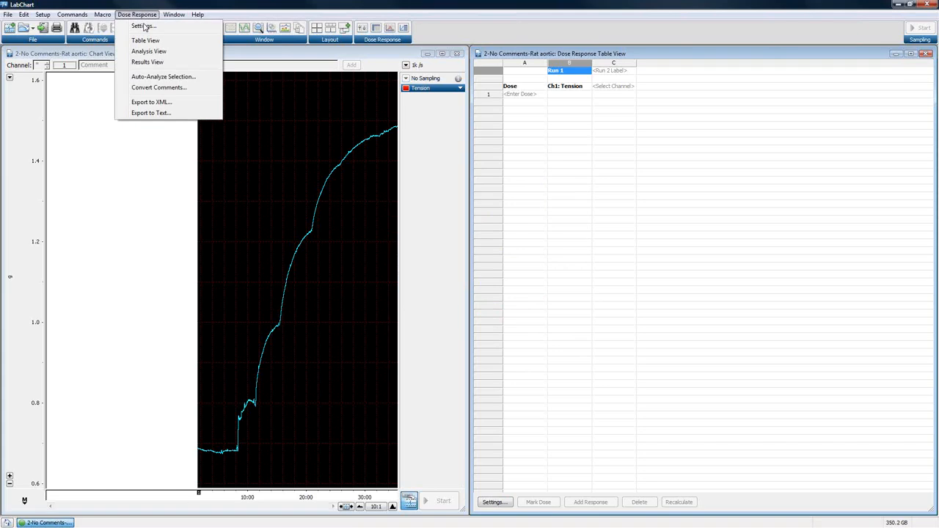
{"action": "left_click", "coordinate": [143, 27]}
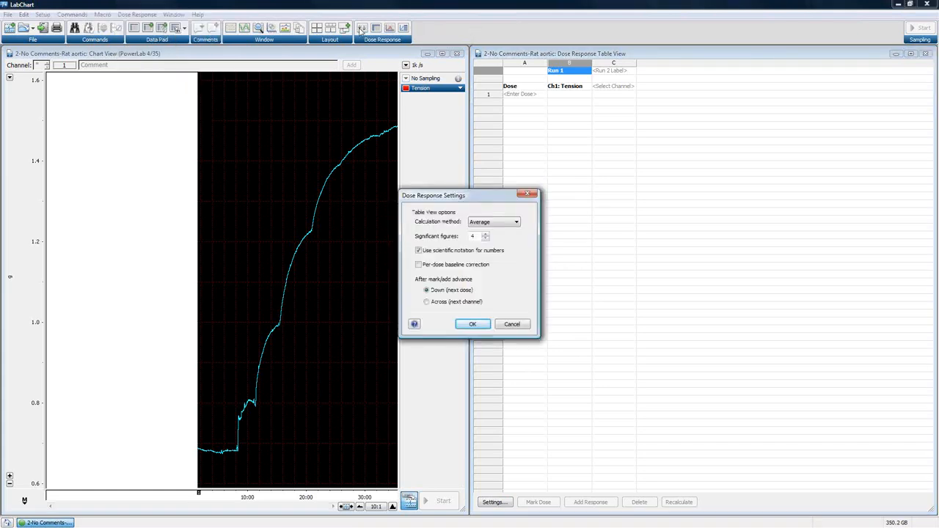
{"action": "left_click", "coordinate": [526, 195]}
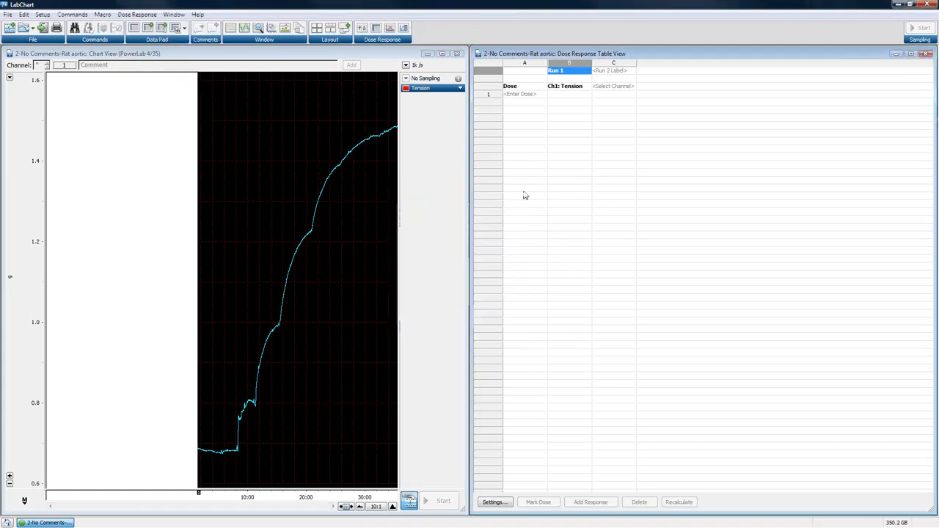
Review the available calculation methods, the number format, baseline correction and advance options in the Dose Response settings, then cancel.
{"action": "left_click", "coordinate": [363, 28]}
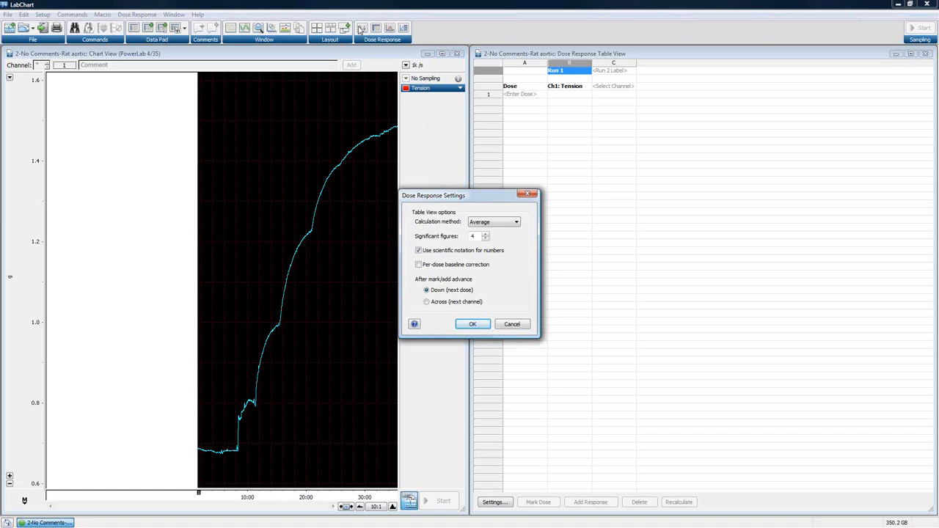
{"action": "left_click", "coordinate": [517, 223]}
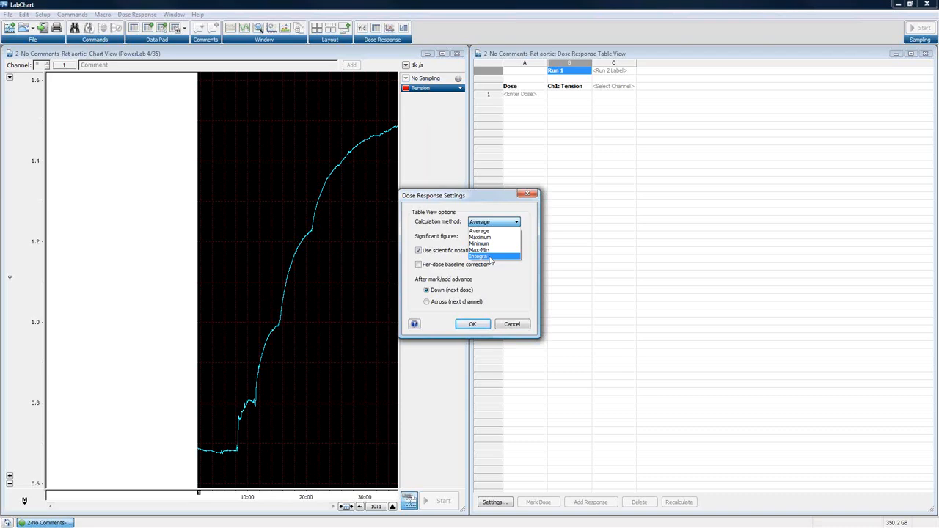
{"action": "left_click", "coordinate": [499, 281]}
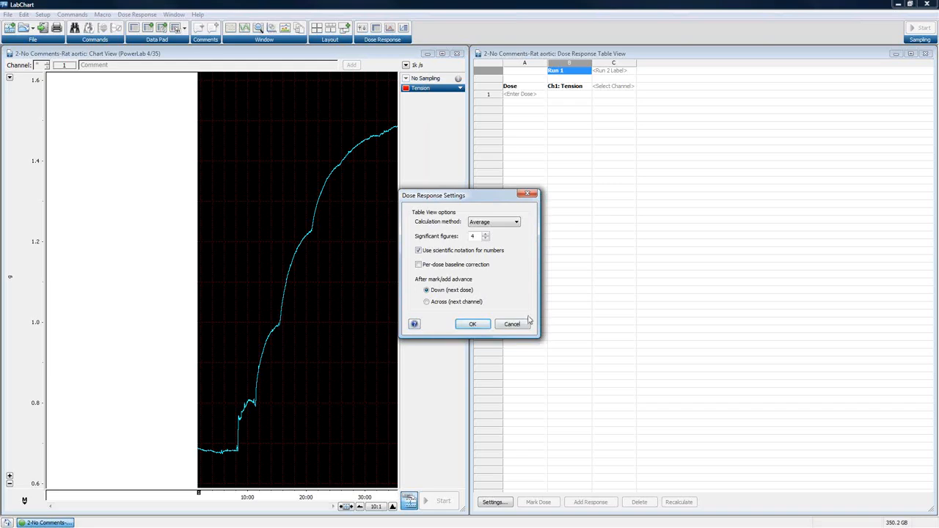
{"action": "left_click", "coordinate": [524, 325]}
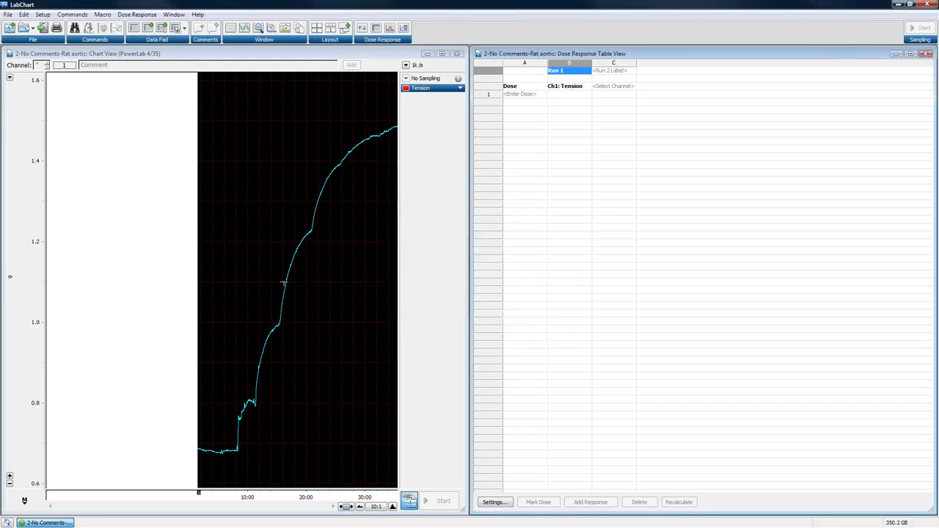
Enter 1e-009, 3e-009 and 1e-008 as the first three doses in the dose response table.
{"action": "left_click", "coordinate": [393, 507]}
{"action": "left_click_drag", "start_coordinate": [229, 508], "coordinate": [153, 509]}
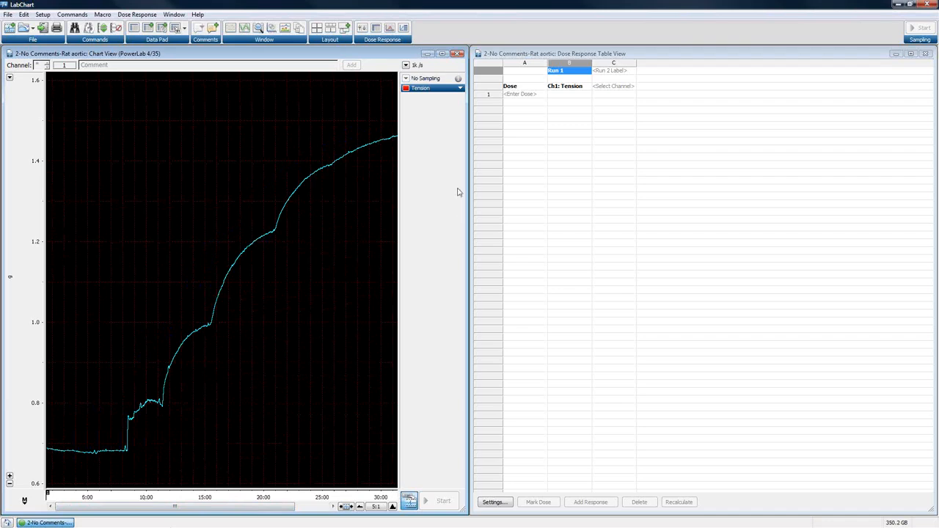
{"action": "left_click", "coordinate": [526, 94]}
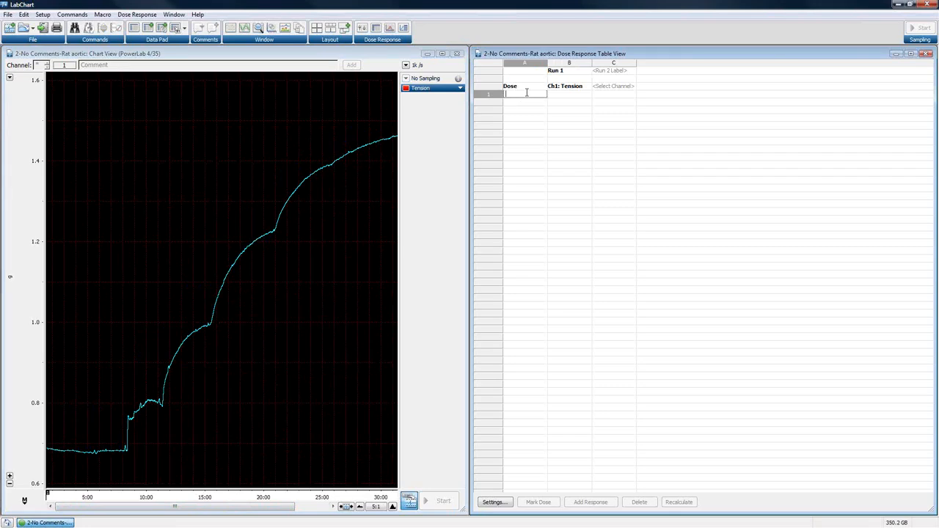
{"action": "type", "text": "1"}
{"action": "type", "text": "e"}
{"action": "type", "text": "-006"}
{"action": "left_click", "coordinate": [524, 103]}
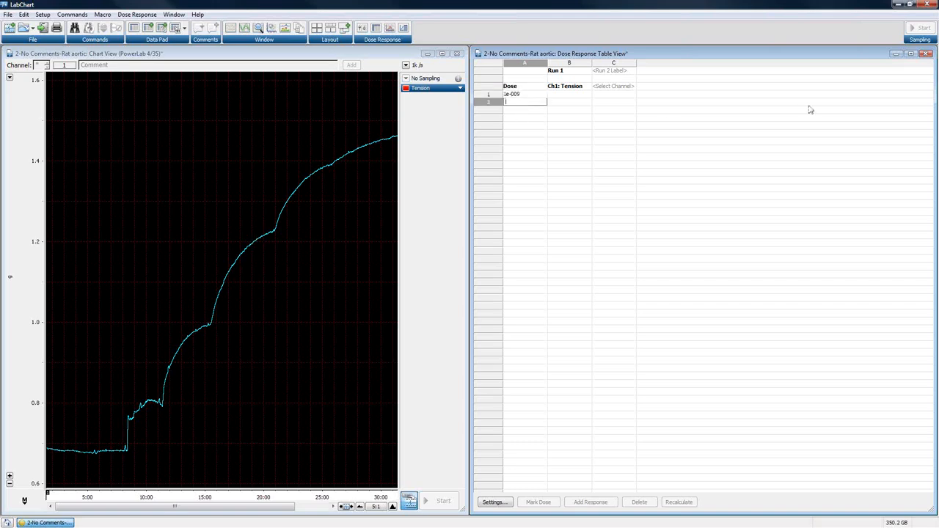
{"action": "type", "text": "3e-009"}
{"action": "left_click", "coordinate": [521, 110]}
{"action": "type", "text": "1"}
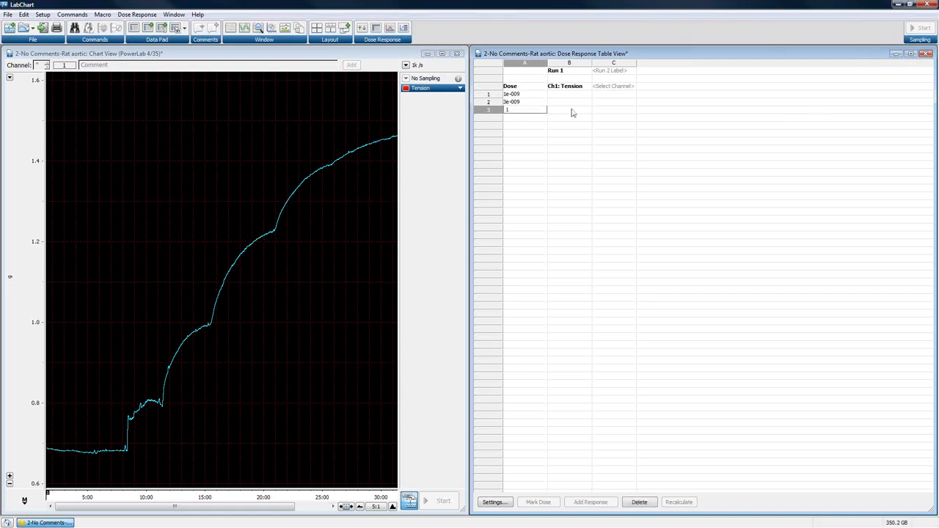
{"action": "type", "text": "e-008"}
Enter 3e-008, 1e-007, 3e-007 and 1e-006 as doses four to seven in the dose response table.
{"action": "left_click", "coordinate": [519, 118]}
{"action": "type", "text": "3"}
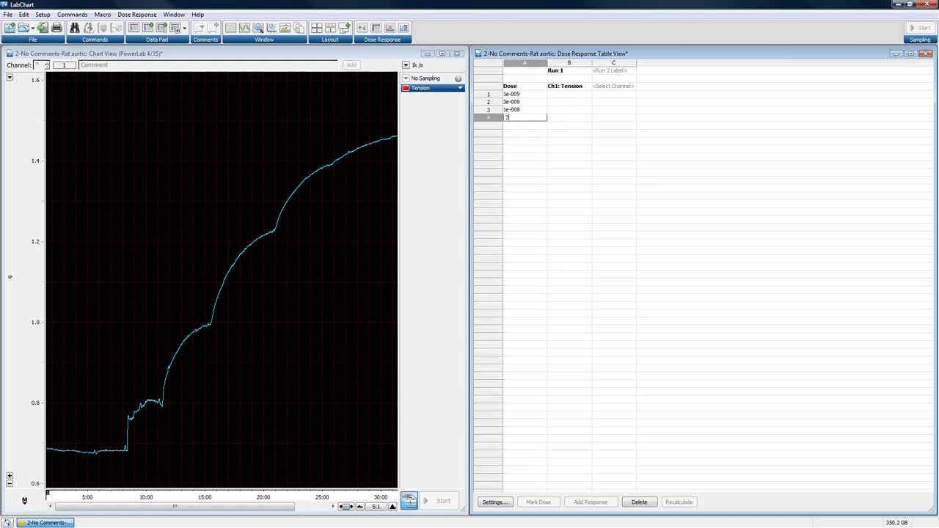
{"action": "type", "text": "e-00"}
{"action": "type", "text": "7"}
{"action": "left_click", "coordinate": [519, 126]}
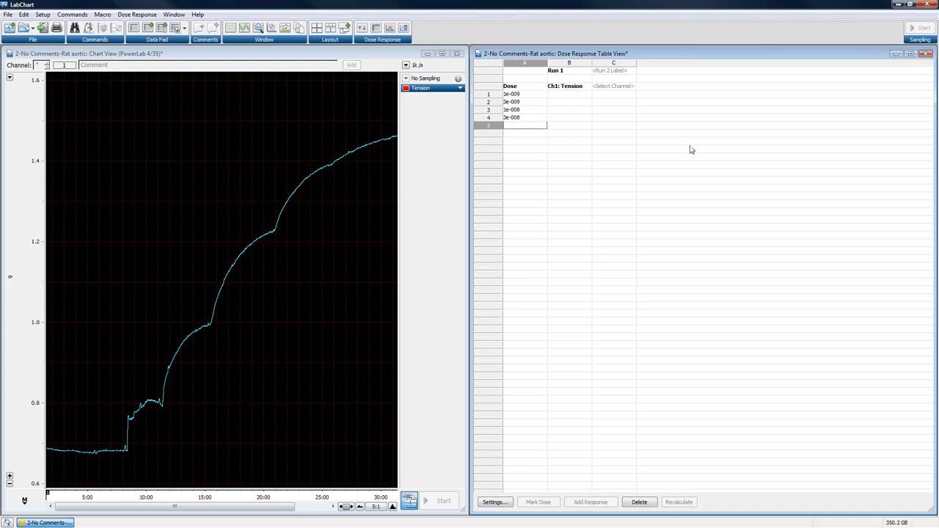
{"action": "type", "text": "1e-007"}
{"action": "left_click", "coordinate": [514, 134]}
{"action": "type", "text": "3e"}
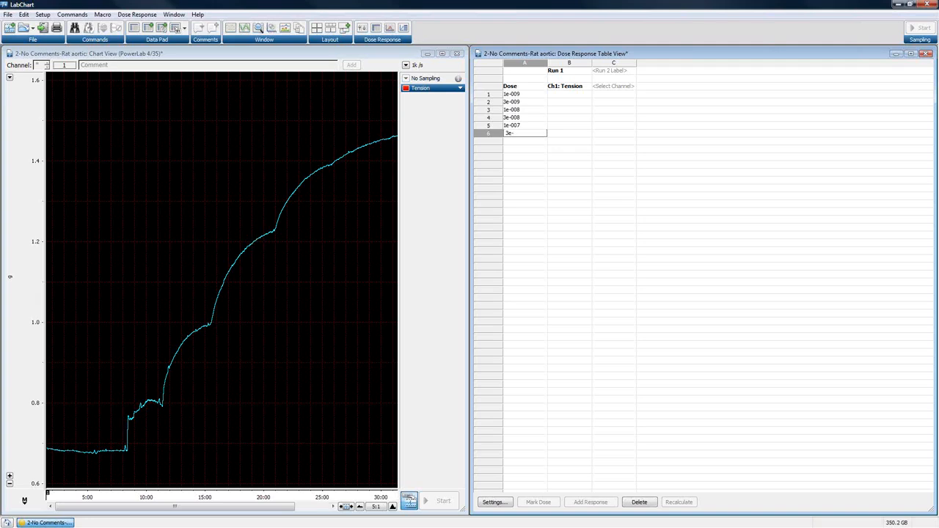
{"action": "type", "text": "-007"}
{"action": "left_click", "coordinate": [518, 141]}
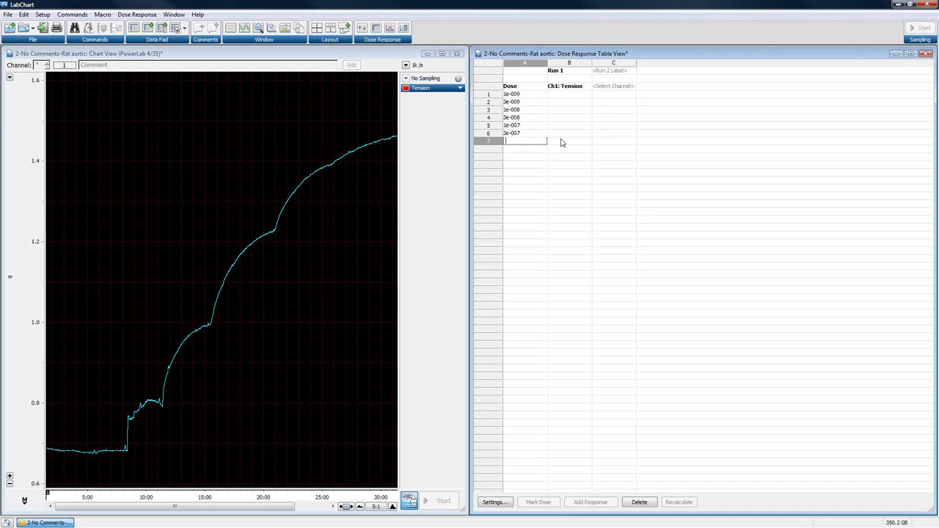
{"action": "type", "text": "1e-006"}
Rename the Run 1 label in the dose response table to Norepinephrine.
{"action": "left_click", "coordinate": [567, 71]}
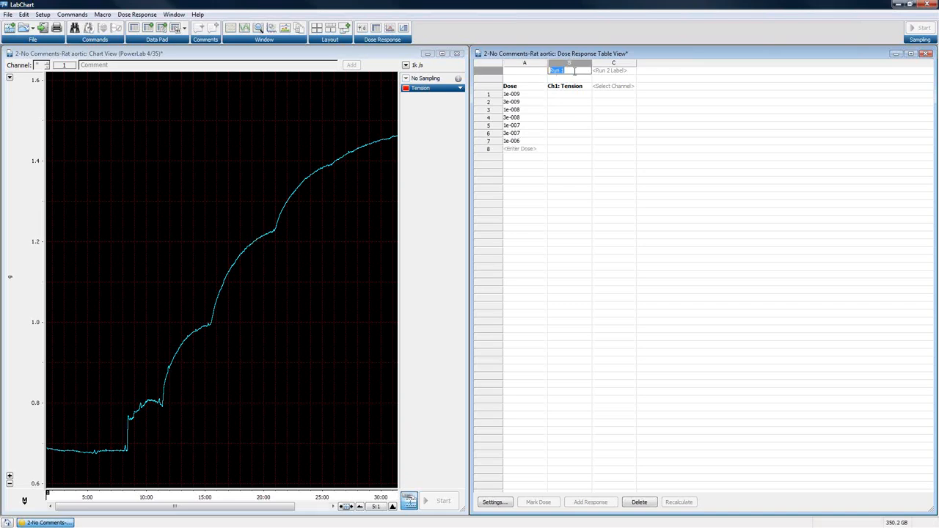
{"action": "type", "text": "No"}
{"action": "type", "text": "ne"}
{"action": "key", "text": "BackSpace"}
{"action": "key", "text": "BackSpace"}
{"action": "type", "text": "repinephrine"}
Mark the 1e-009 dose for the Tension channel at about 8:08, just before the first rise in the recording.
{"action": "left_click", "coordinate": [512, 95]}
{"action": "left_click", "coordinate": [497, 96]}
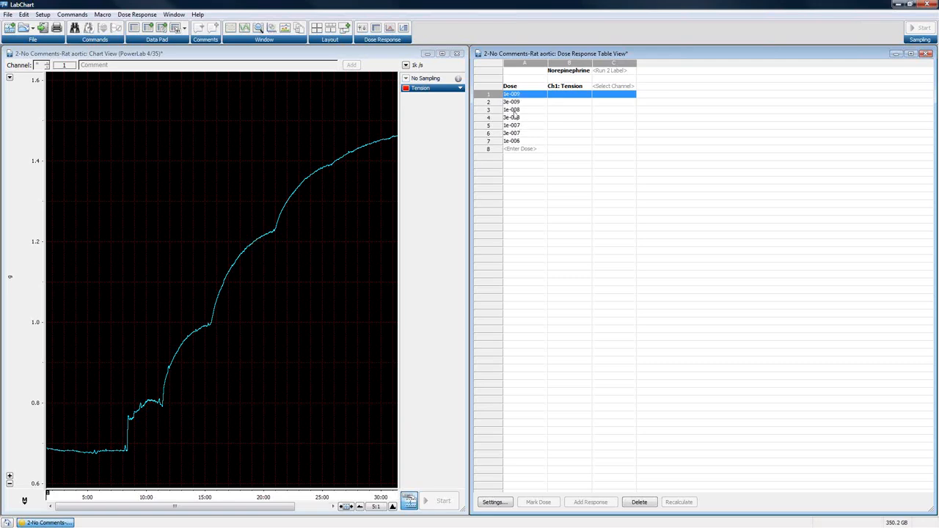
{"action": "left_click", "coordinate": [291, 161]}
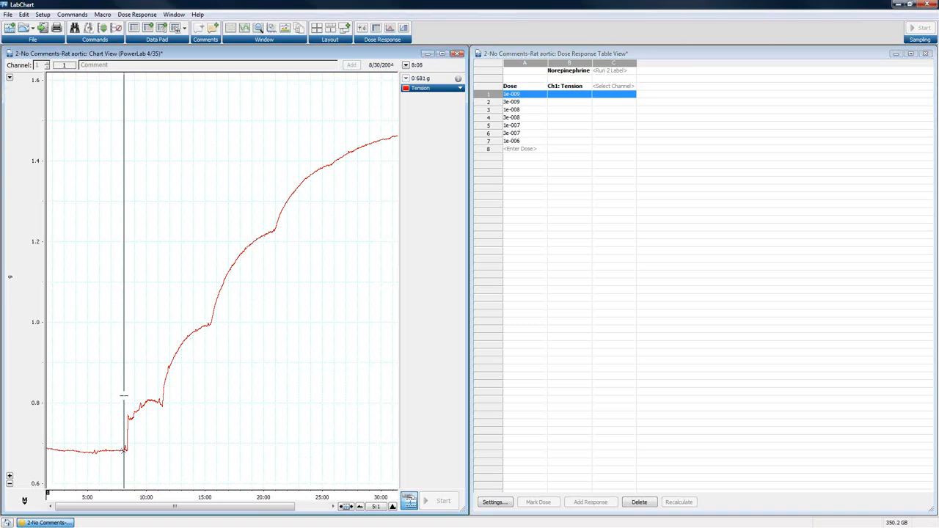
{"action": "left_click", "coordinate": [519, 95]}
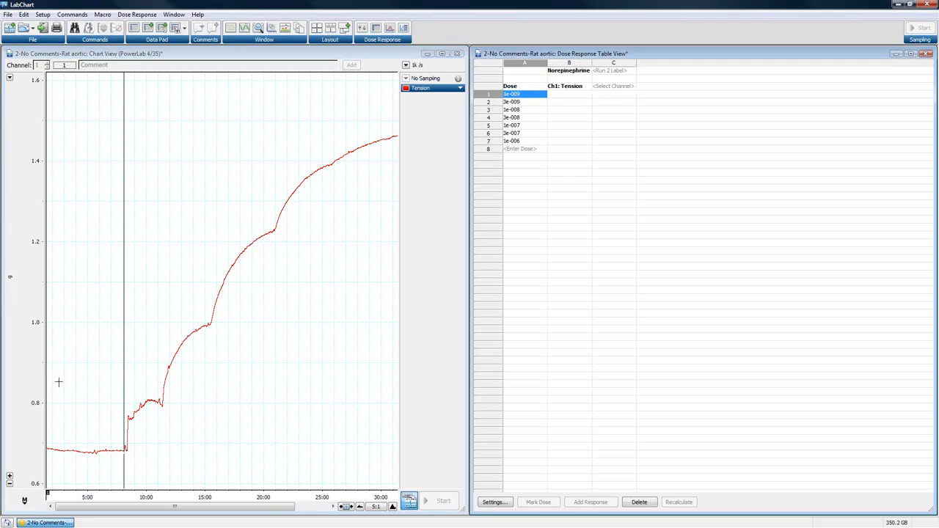
{"action": "left_click", "coordinate": [123, 387]}
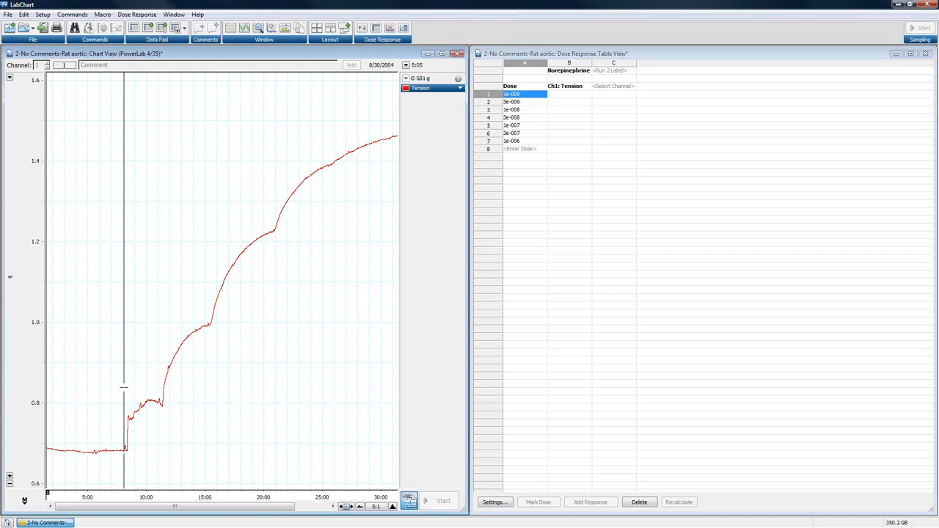
{"action": "left_click", "coordinate": [123, 388]}
{"action": "left_click", "coordinate": [571, 97]}
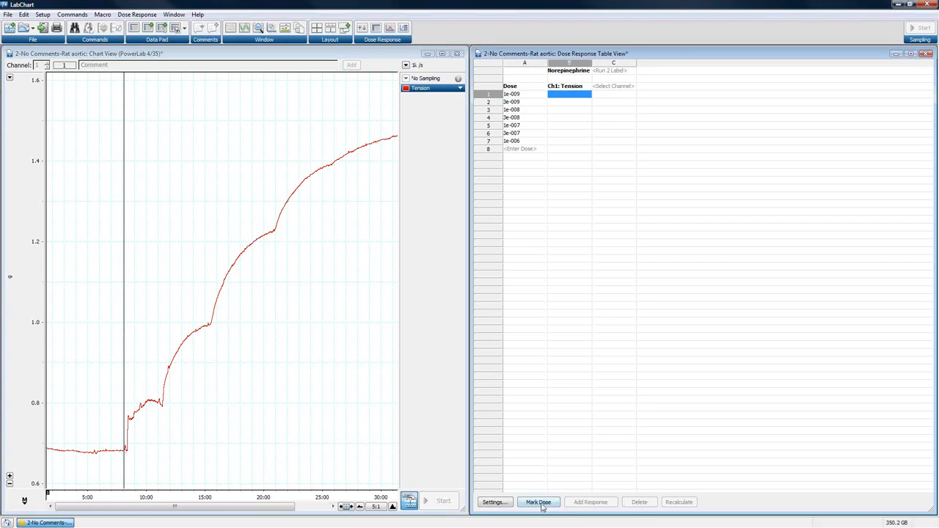
{"action": "left_click", "coordinate": [516, 96]}
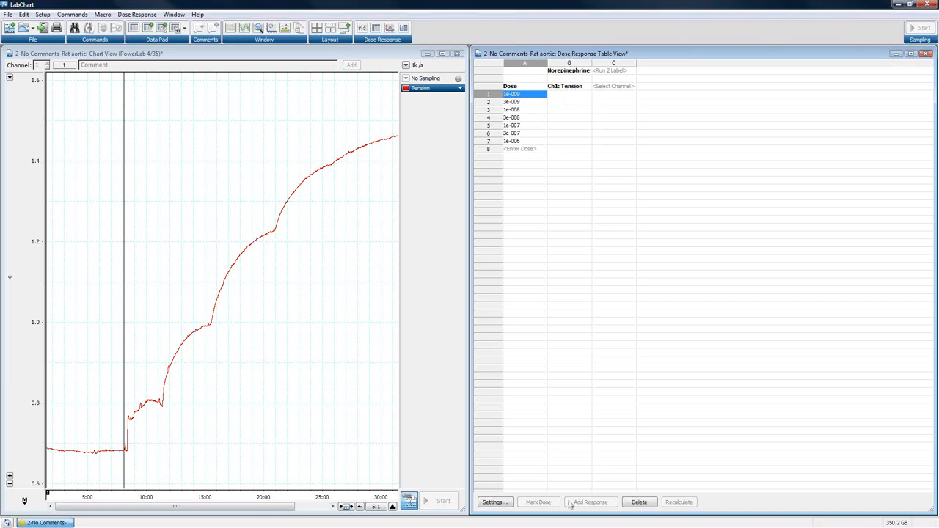
{"action": "left_click", "coordinate": [571, 95]}
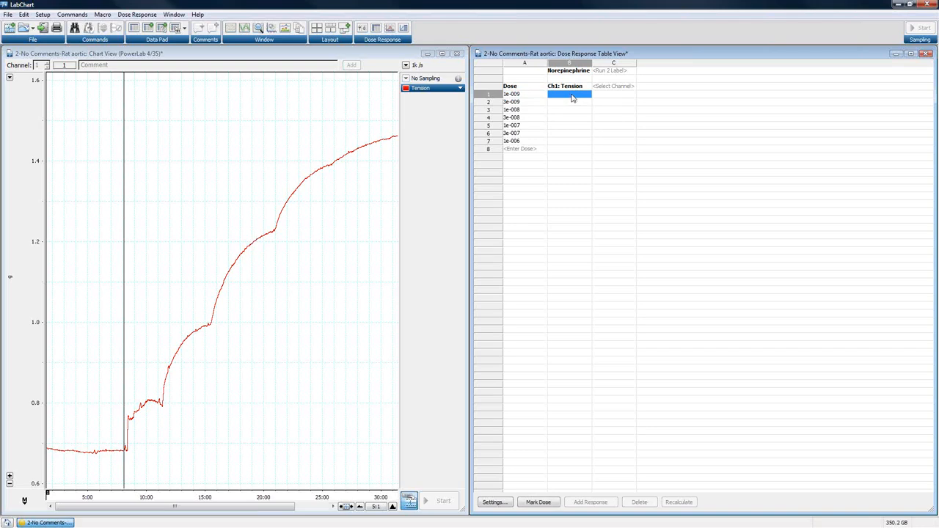
{"action": "left_click", "coordinate": [539, 503]}
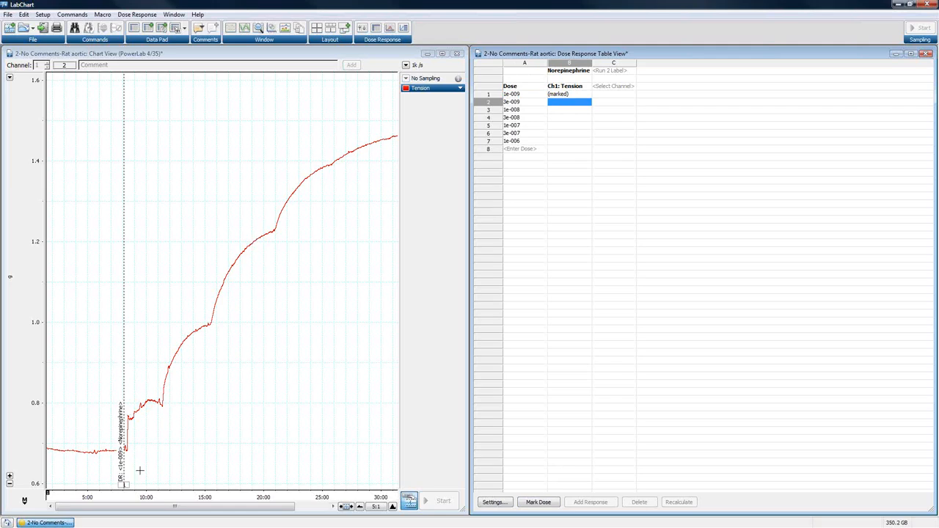
Mark the 3e-009 dose at about 11:12, just before the second rise, and check the advance option in the Dose Response settings.
{"action": "left_click", "coordinate": [158, 374]}
{"action": "left_click", "coordinate": [157, 374]}
{"action": "left_click", "coordinate": [160, 373]}
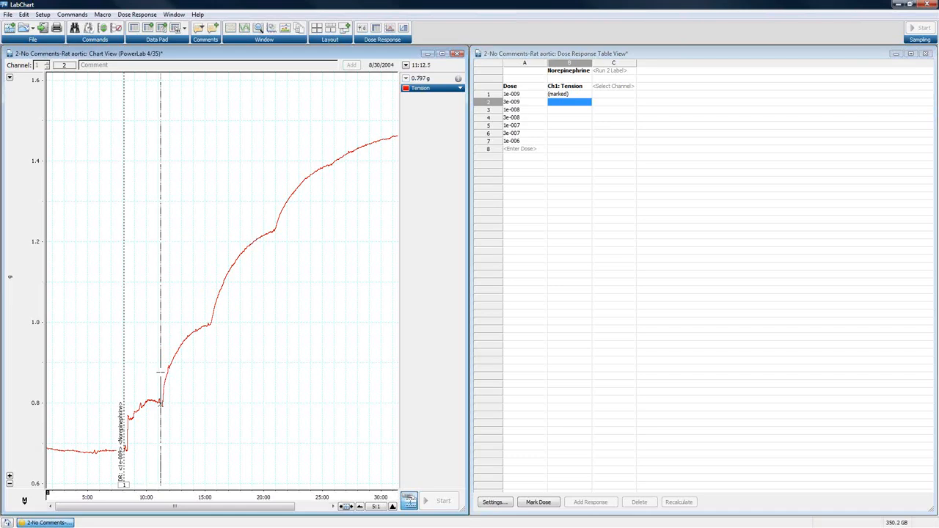
{"action": "left_click", "coordinate": [538, 501]}
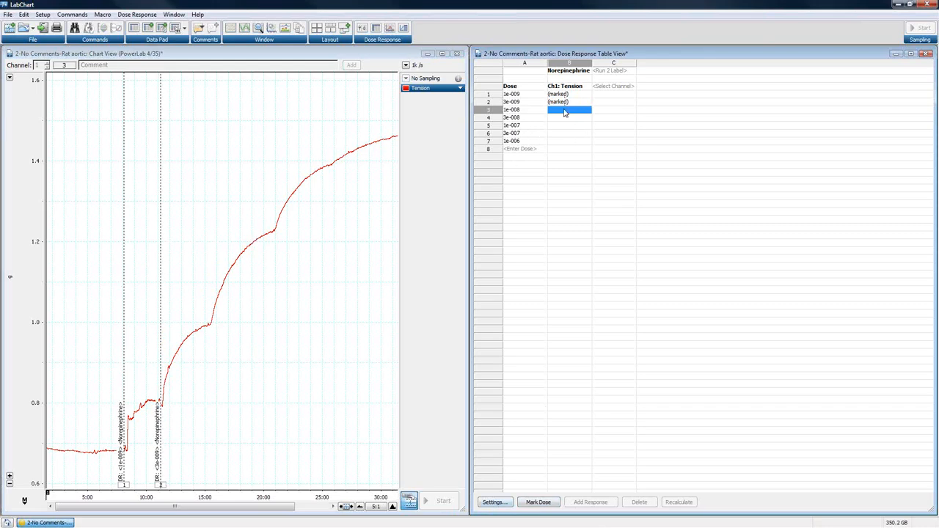
{"action": "left_click", "coordinate": [499, 502]}
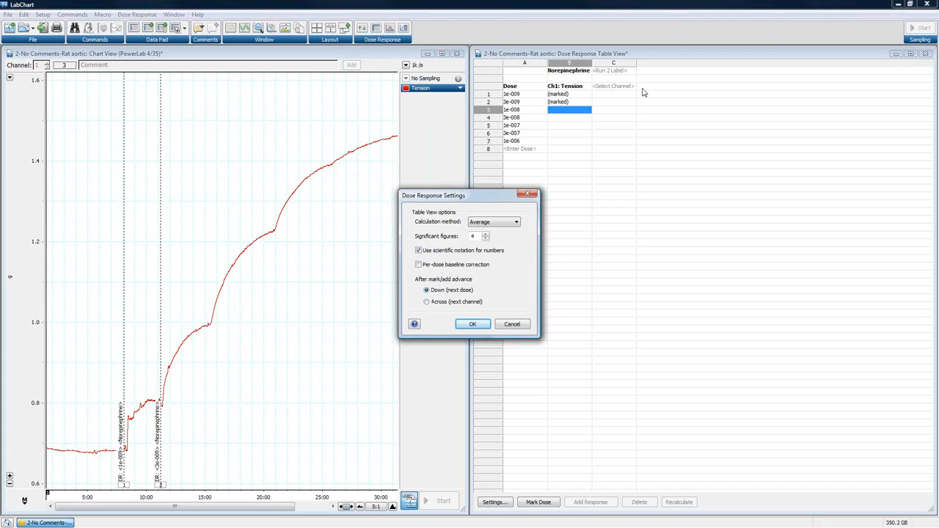
{"action": "left_click", "coordinate": [515, 324]}
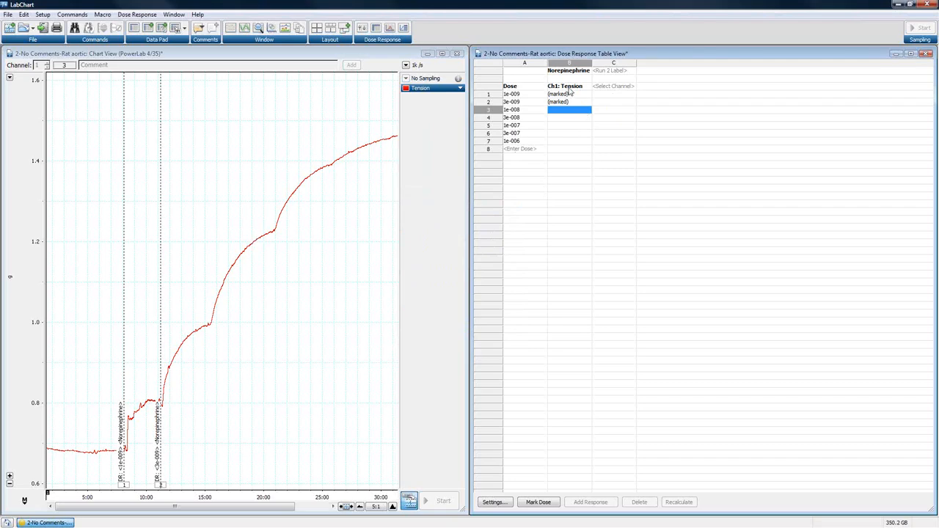
Mark the 1e-008 dose at about 15:15 and the 3e-008 dose just before the next rise, near 20:50, on the Tension trace.
{"action": "left_click", "coordinate": [208, 314]}
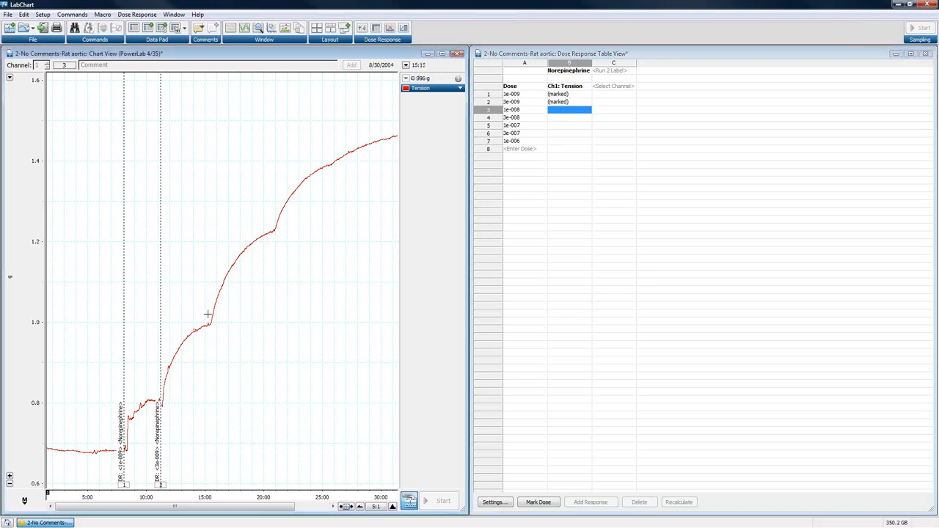
{"action": "left_click", "coordinate": [537, 503]}
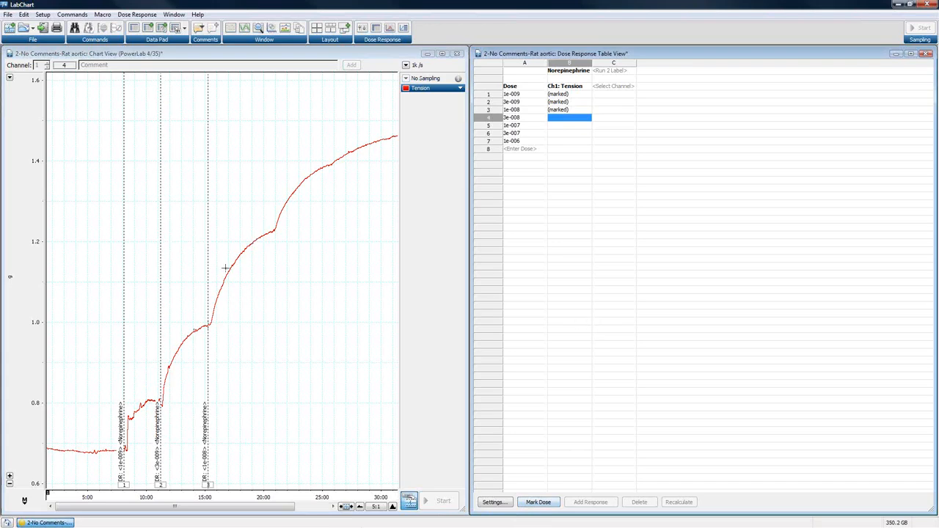
{"action": "left_click", "coordinate": [273, 231]}
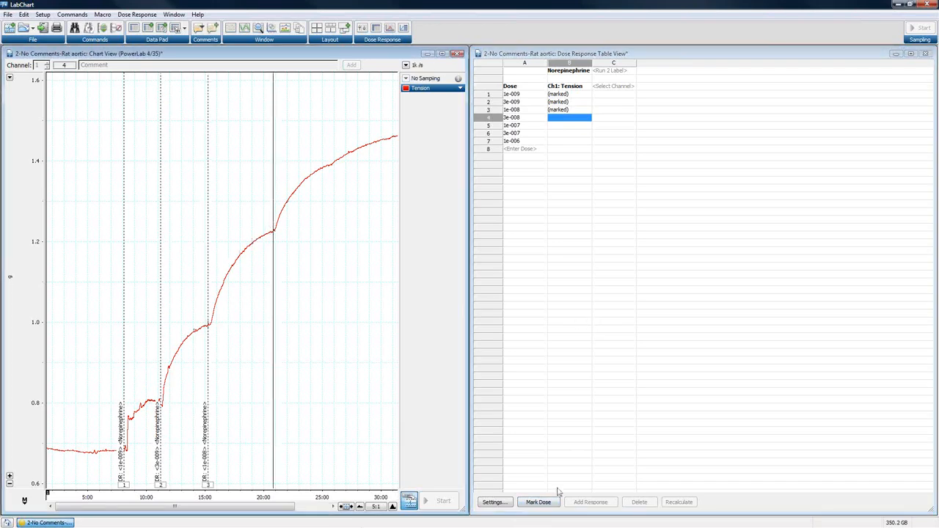
{"action": "left_click", "coordinate": [538, 503]}
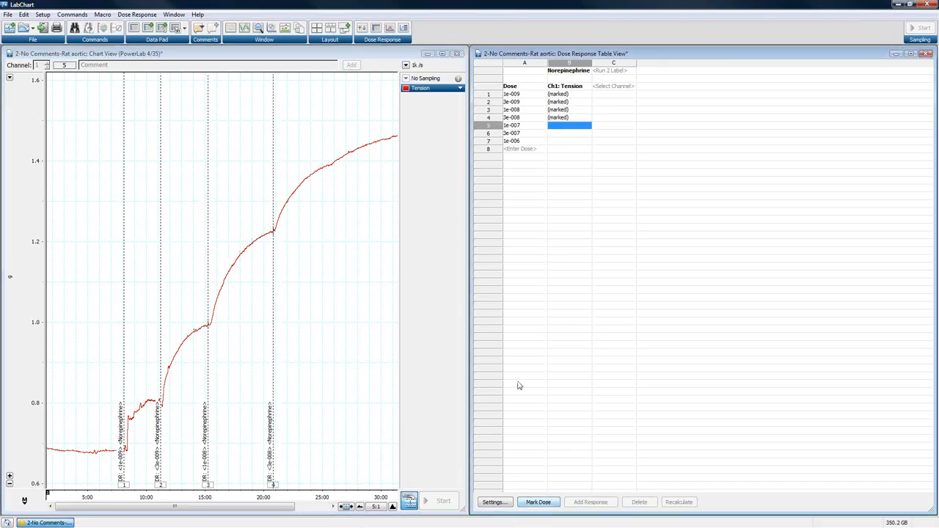
Mark the 1e-007 dose at the rise near 25:45 and the 3e-007 dose at the small rise near 32:15.
{"action": "left_click", "coordinate": [330, 158]}
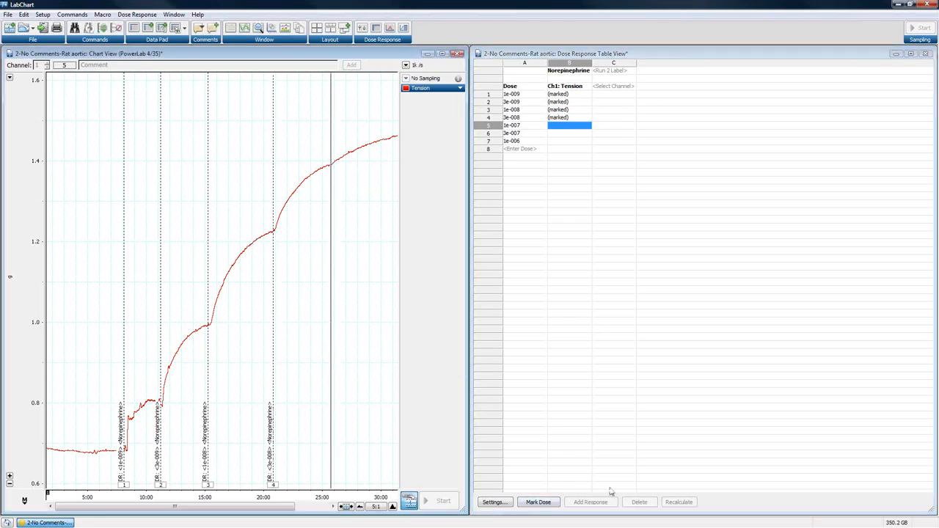
{"action": "left_click", "coordinate": [546, 506]}
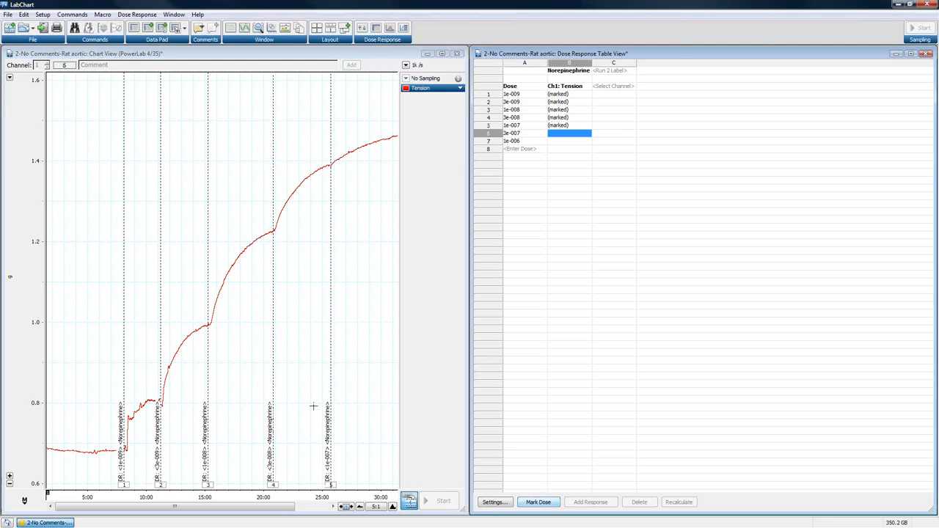
{"action": "left_click_drag", "start_coordinate": [294, 509], "coordinate": [328, 504]}
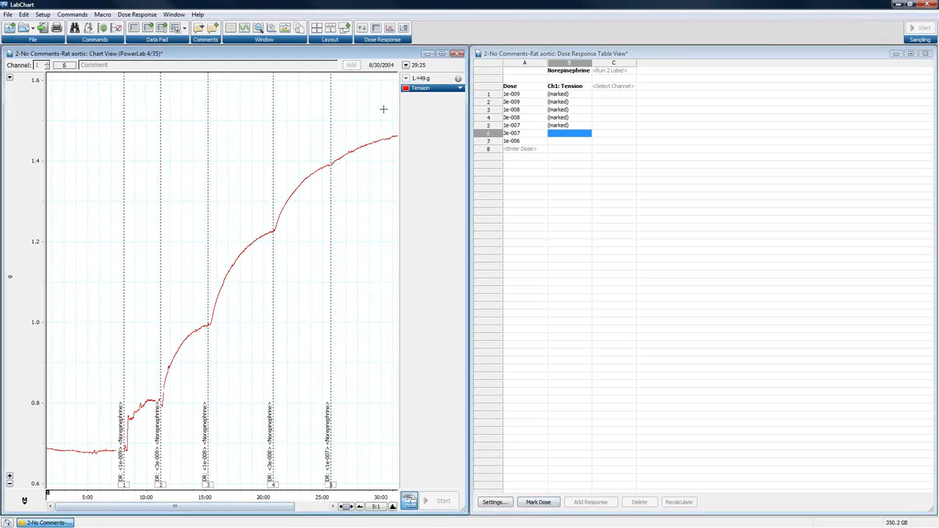
{"action": "left_click_drag", "start_coordinate": [262, 510], "coordinate": [310, 511]}
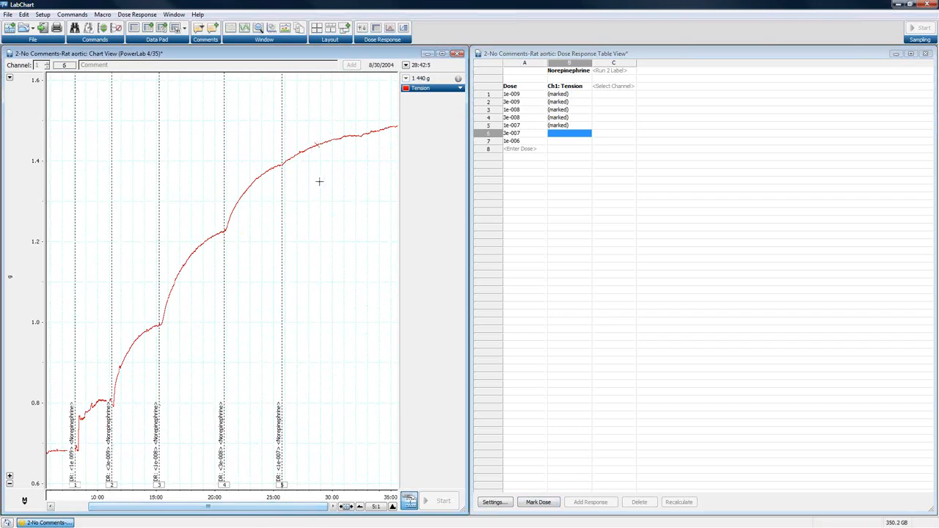
{"action": "left_click", "coordinate": [359, 130]}
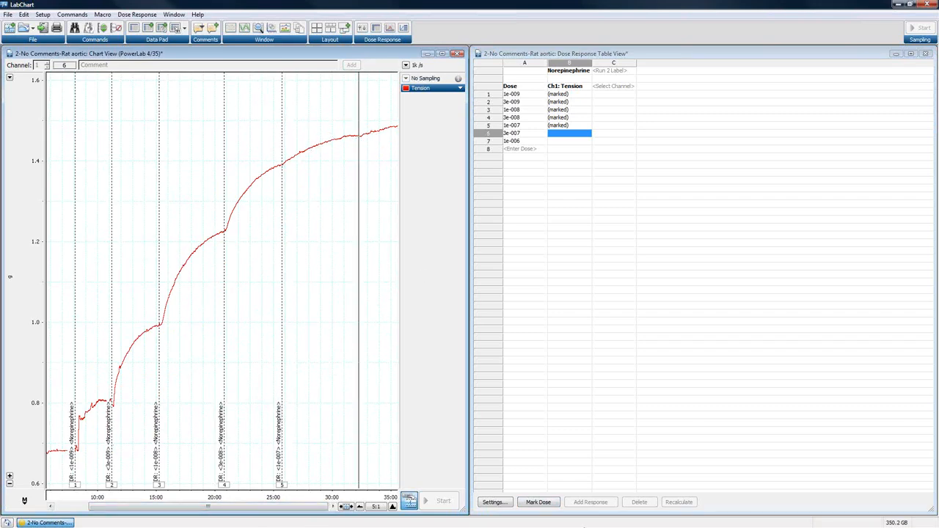
{"action": "left_click", "coordinate": [539, 502]}
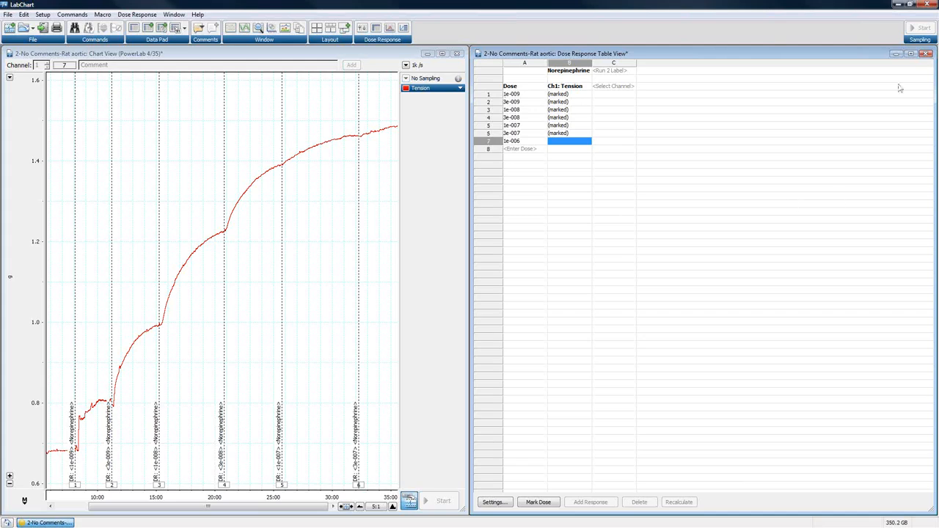
Close the rat aortic document without saving and open the 3-No Responses-Toad Rectus Muscle file.
{"action": "left_click", "coordinate": [927, 54]}
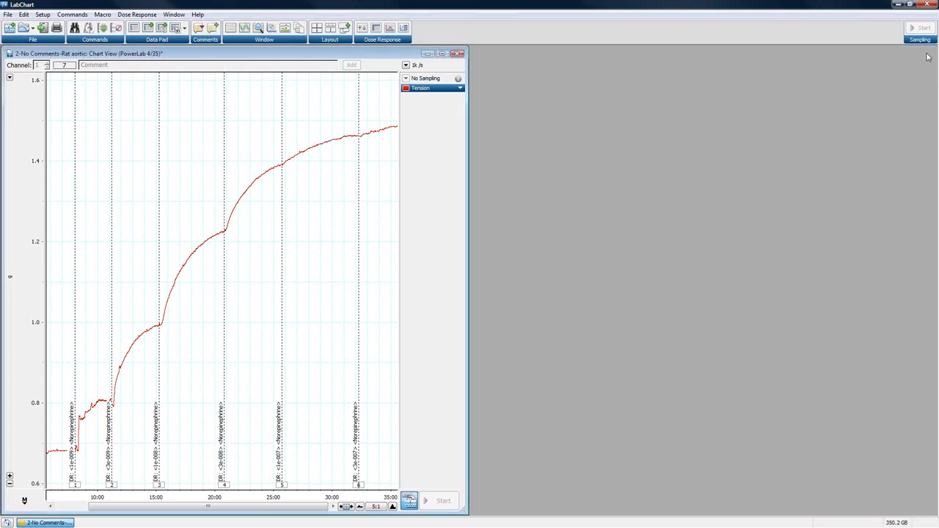
{"action": "left_click", "coordinate": [458, 56]}
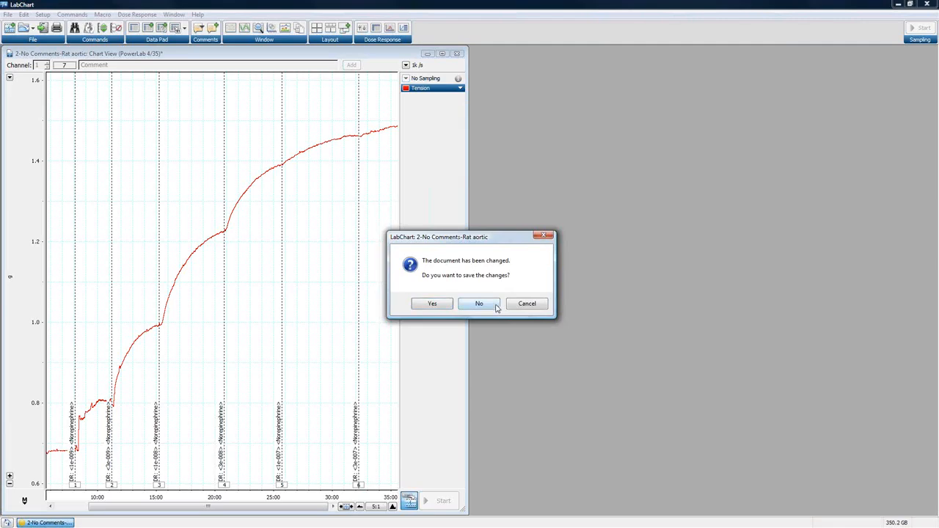
{"action": "left_click", "coordinate": [496, 306]}
{"action": "double_click", "coordinate": [371, 256]}
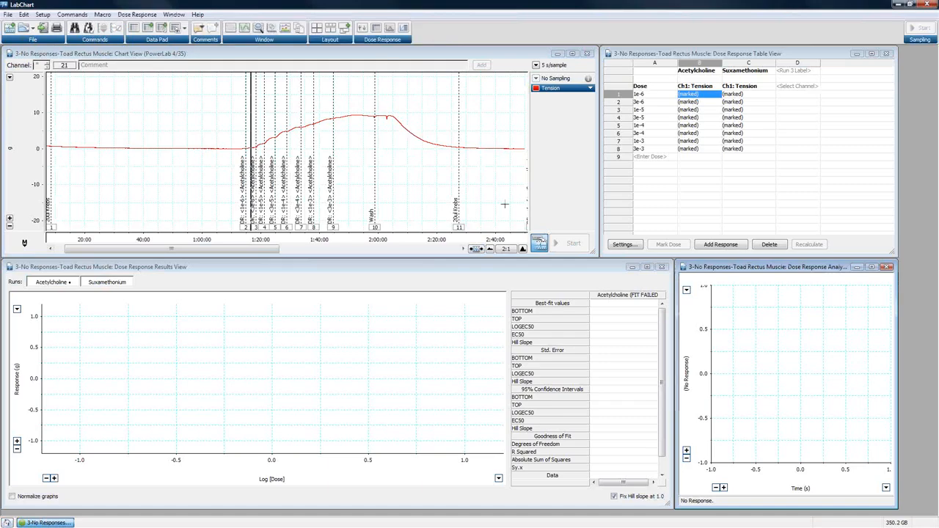
Examine the marked Acetylcholine and Suxamethonium dose sections of the toad rectus muscle recording.
{"action": "mouse_move", "coordinate": [242, 251]}
{"action": "left_mouse_down"}
{"action": "mouse_move", "coordinate": [454, 254]}
{"action": "mouse_move", "coordinate": [288, 253]}
{"action": "left_mouse_up"}
{"action": "left_click_drag", "start_coordinate": [294, 160], "coordinate": [383, 235]}
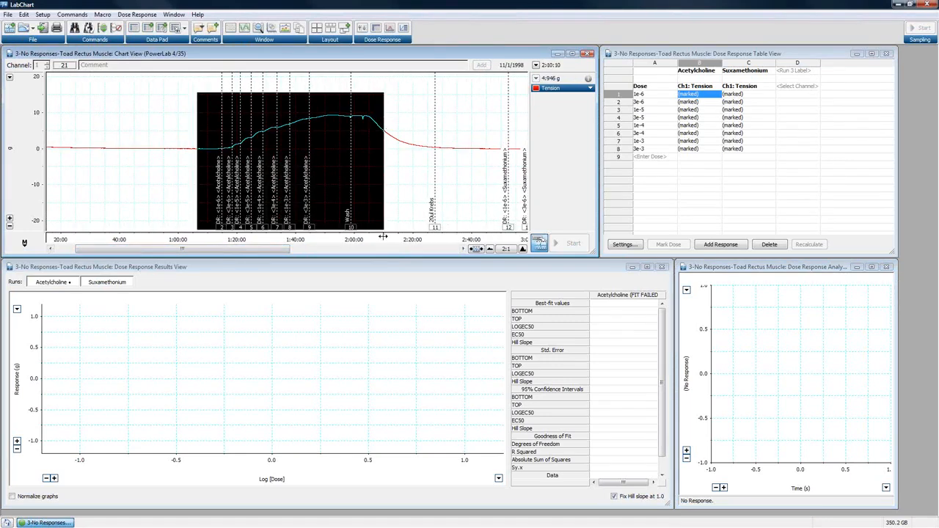
{"action": "left_click_drag", "start_coordinate": [262, 252], "coordinate": [401, 259]}
{"action": "mouse_move", "coordinate": [190, 86]}
{"action": "left_mouse_down"}
{"action": "mouse_move", "coordinate": [315, 119]}
{"action": "mouse_move", "coordinate": [441, 223]}
{"action": "mouse_move", "coordinate": [488, 239]}
{"action": "left_mouse_up"}
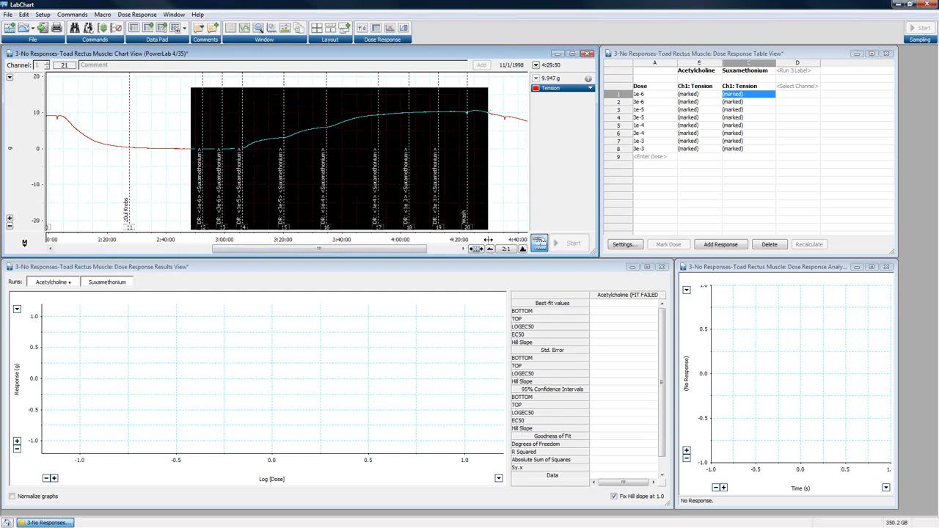
{"action": "left_click_drag", "start_coordinate": [382, 252], "coordinate": [200, 253]}
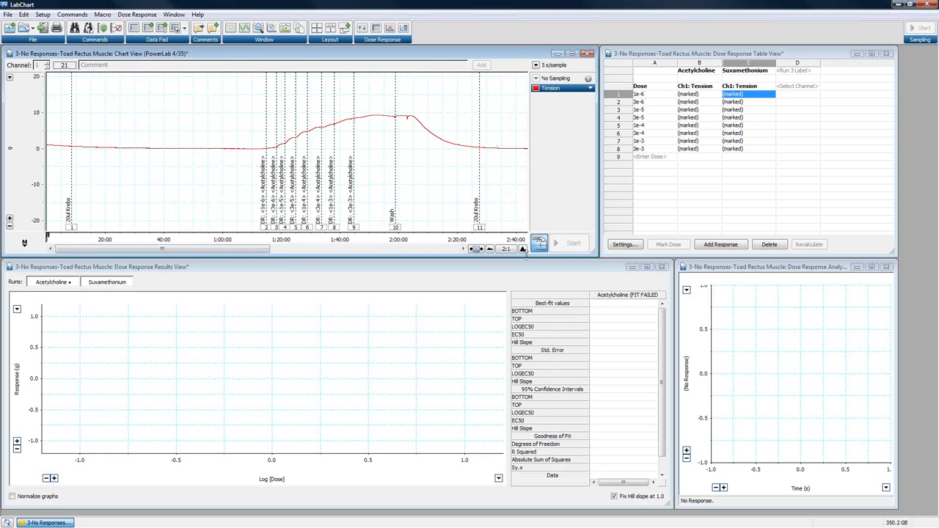
Retile the windows and add the Acetylcholine 1e-6 response from the Tension data between the 1e-6 and 3e-6 dose marks.
{"action": "left_click", "coordinate": [522, 250]}
{"action": "left_click_drag", "start_coordinate": [179, 251], "coordinate": [207, 250]}
{"action": "left_click_drag", "start_coordinate": [132, 116], "coordinate": [140, 188]}
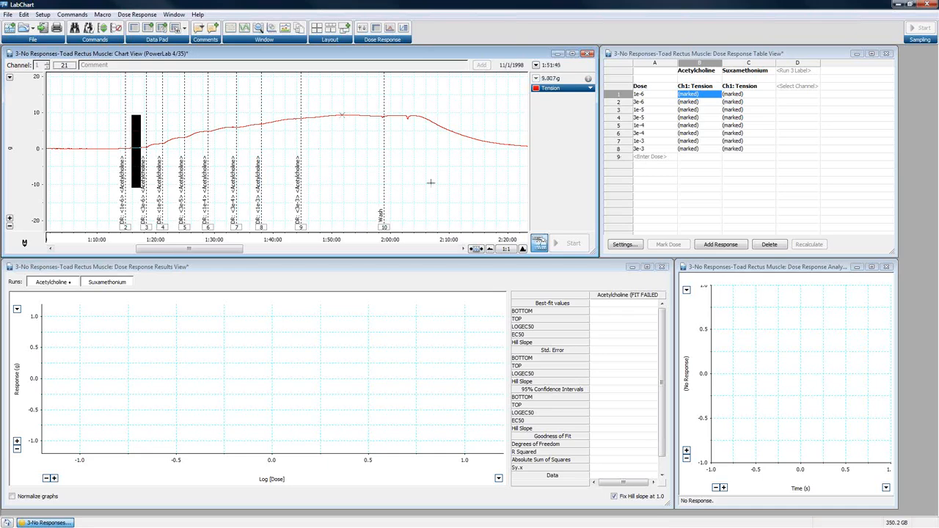
{"action": "left_click", "coordinate": [321, 171]}
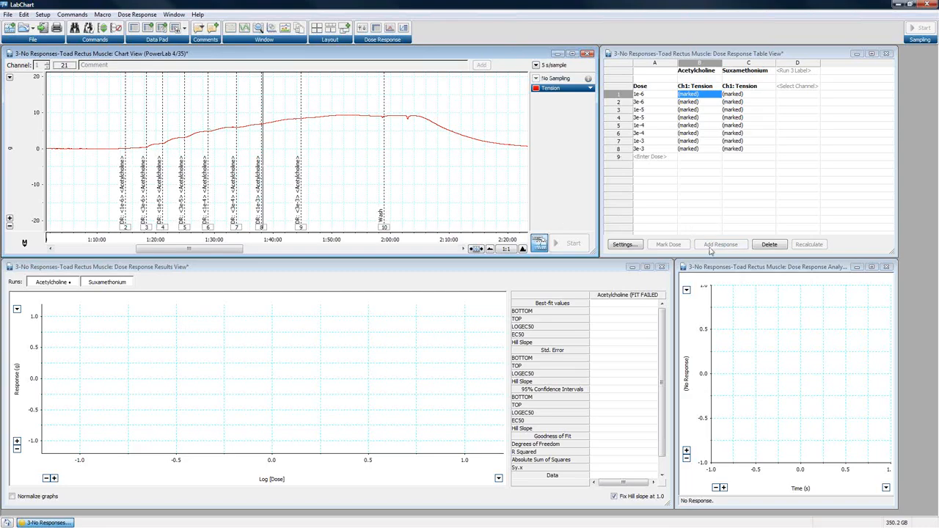
{"action": "left_click", "coordinate": [316, 28]}
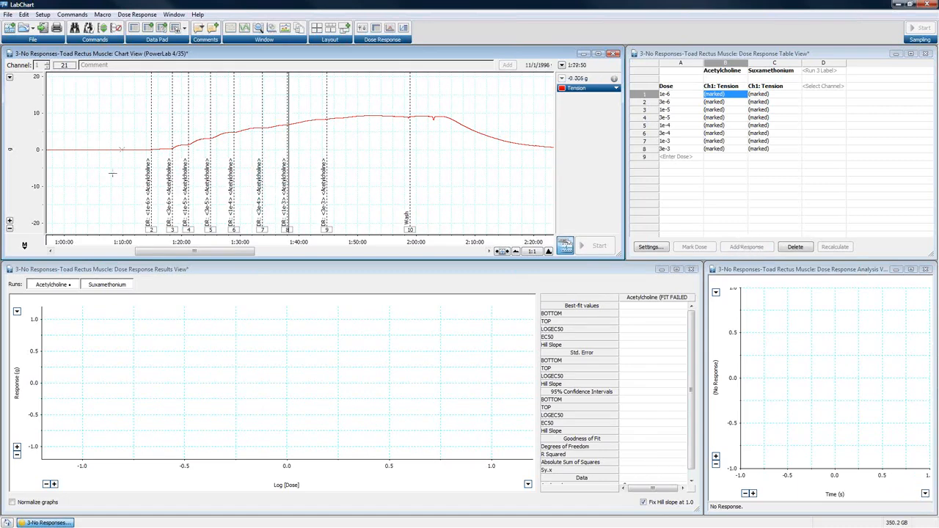
{"action": "left_click_drag", "start_coordinate": [156, 125], "coordinate": [165, 200]}
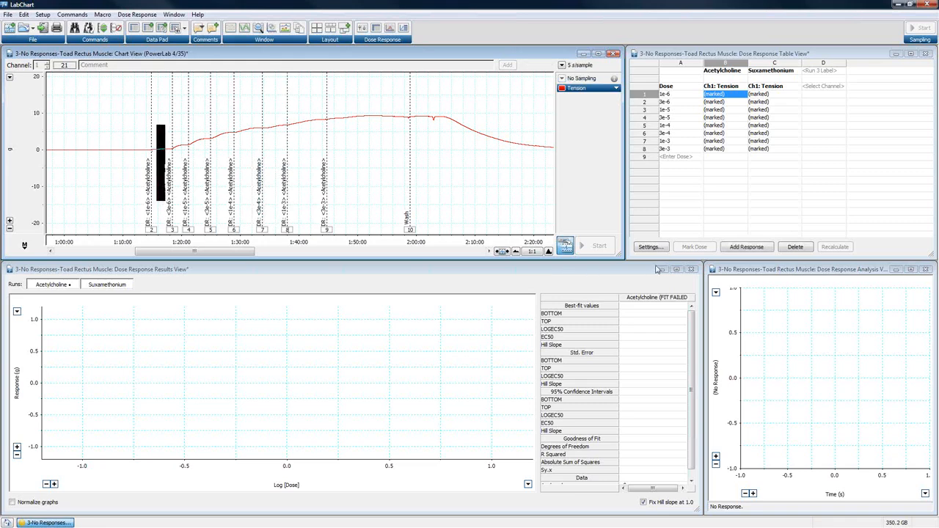
{"action": "left_click", "coordinate": [747, 248]}
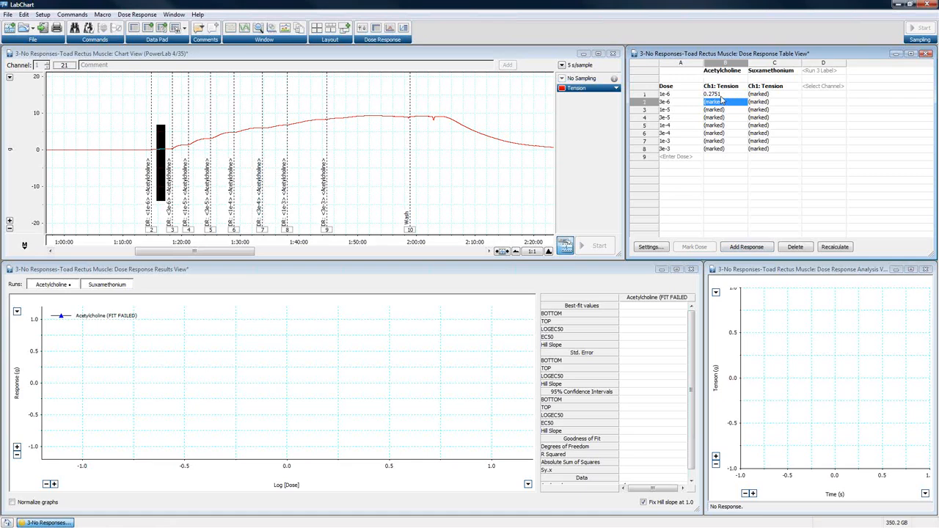
Check the calculation method options in the Dose Response settings and cancel without changes.
{"action": "left_click", "coordinate": [644, 250]}
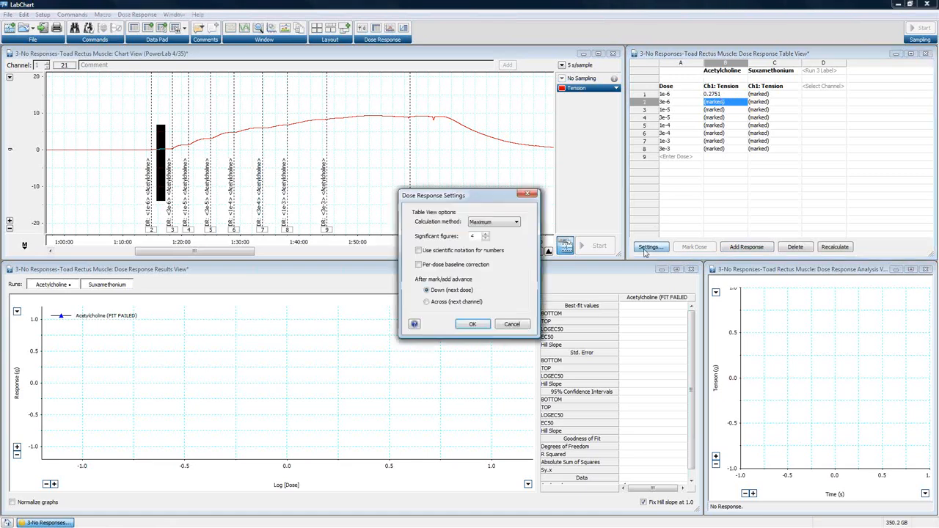
{"action": "left_click", "coordinate": [489, 223]}
{"action": "left_click", "coordinate": [482, 237]}
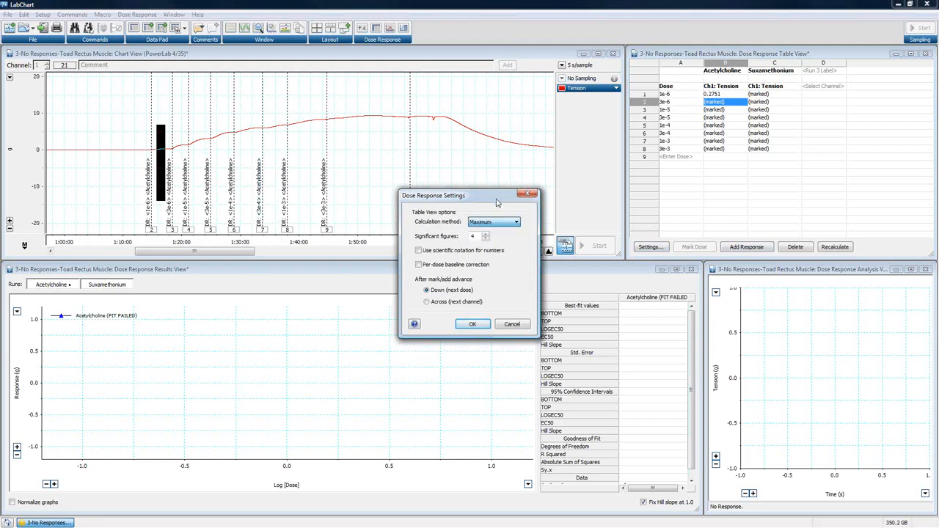
{"action": "left_click", "coordinate": [512, 325]}
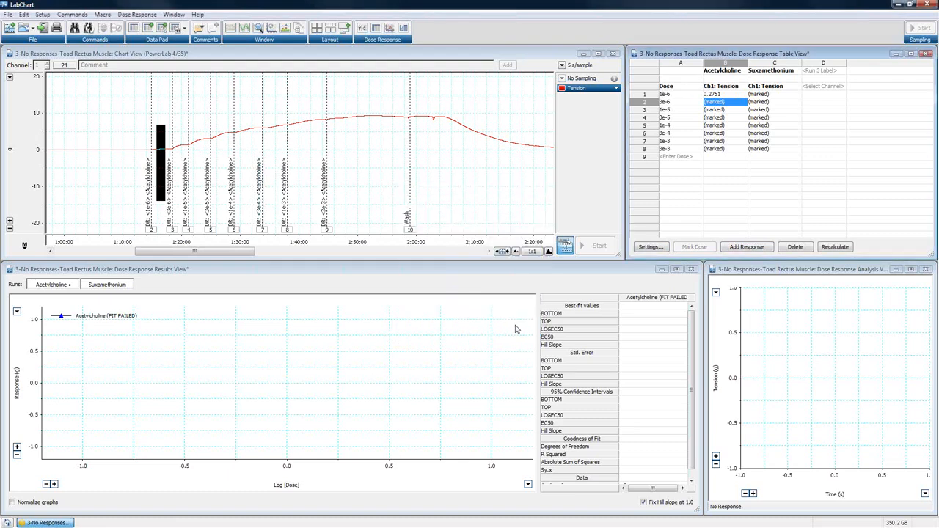
Add the Acetylcholine responses for 3e-6, 1e-5 and 3e-5 from the Tension data just before each following dose mark.
{"action": "left_click_drag", "start_coordinate": [178, 127], "coordinate": [183, 214]}
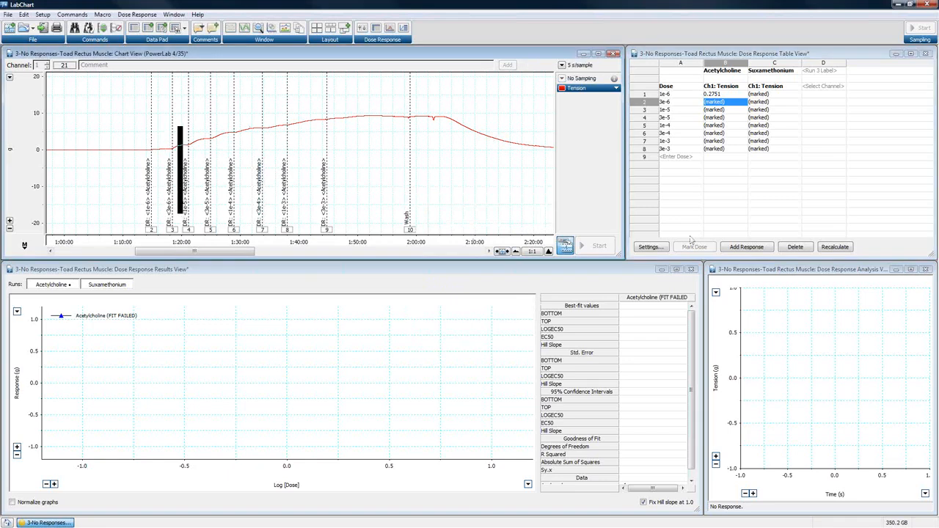
{"action": "left_click", "coordinate": [754, 248]}
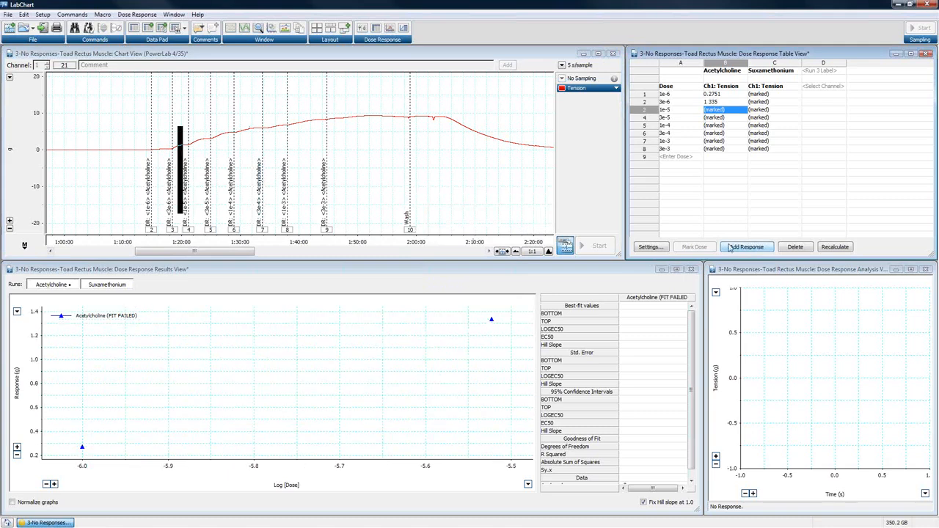
{"action": "left_click_drag", "start_coordinate": [198, 125], "coordinate": [201, 193]}
{"action": "left_click", "coordinate": [748, 248]}
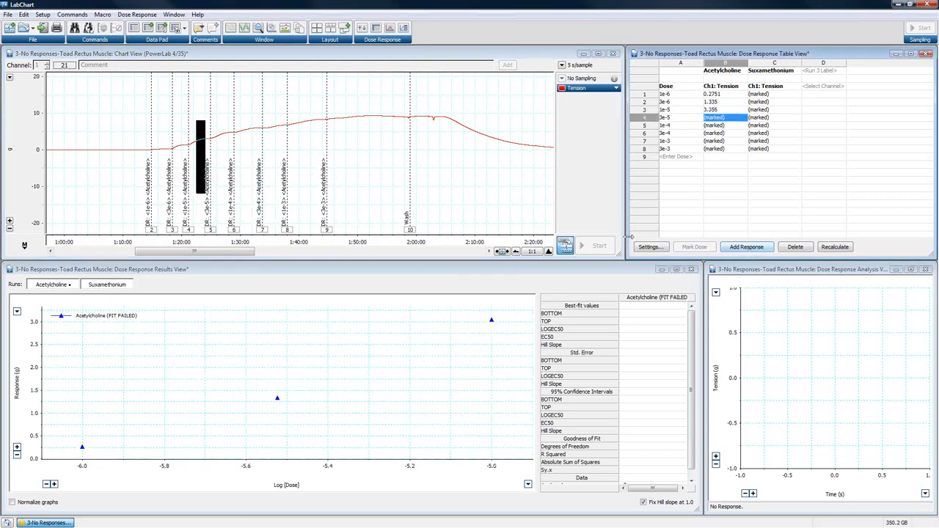
{"action": "left_click_drag", "start_coordinate": [218, 116], "coordinate": [229, 194]}
{"action": "left_click", "coordinate": [763, 248]}
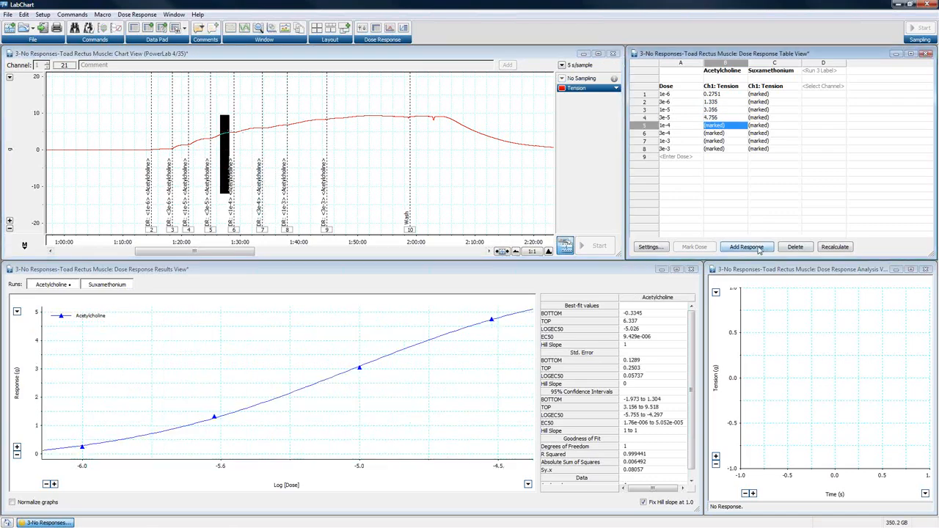
Add the Acetylcholine responses for 1e-4 and 3e-4 from the Tension data just before each following dose mark.
{"action": "left_click_drag", "start_coordinate": [248, 110], "coordinate": [256, 168]}
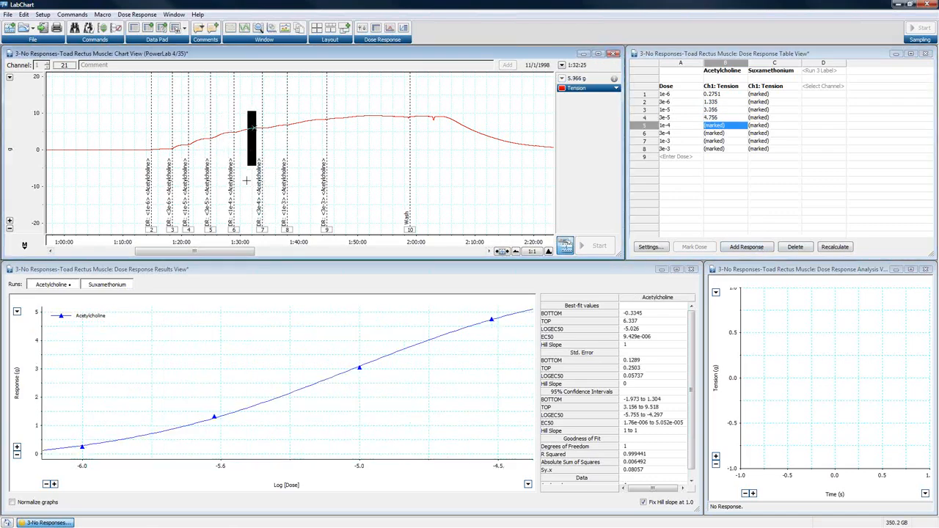
{"action": "left_click", "coordinate": [760, 248]}
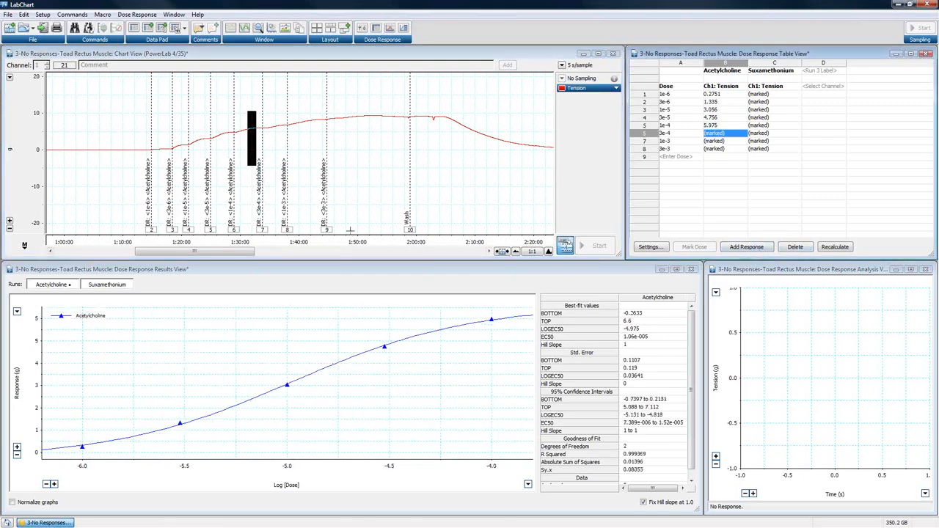
{"action": "left_click_drag", "start_coordinate": [274, 108], "coordinate": [284, 179]}
{"action": "left_click", "coordinate": [736, 249]}
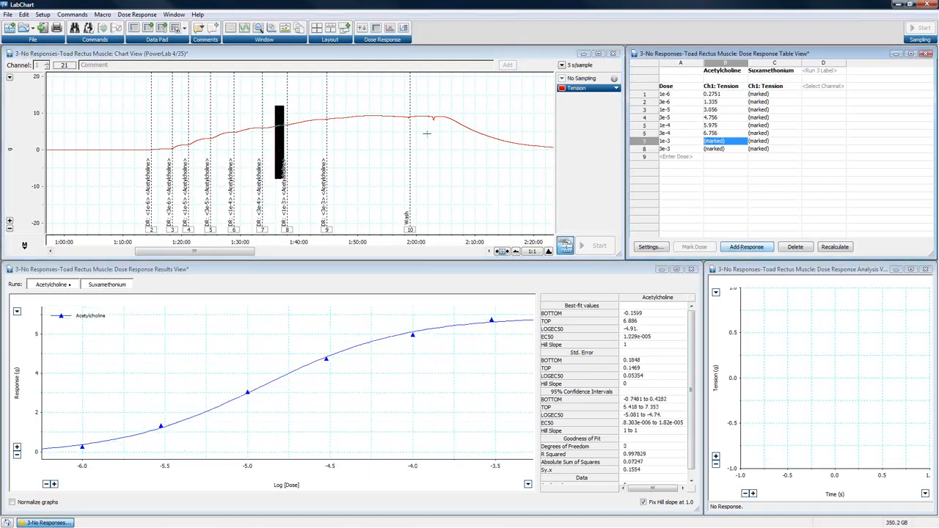
Add the Acetylcholine responses for 1e-3, just before the 3e-3 mark, and for 3e-3, between its mark and the Wash comment.
{"action": "left_click_drag", "start_coordinate": [303, 96], "coordinate": [320, 157]}
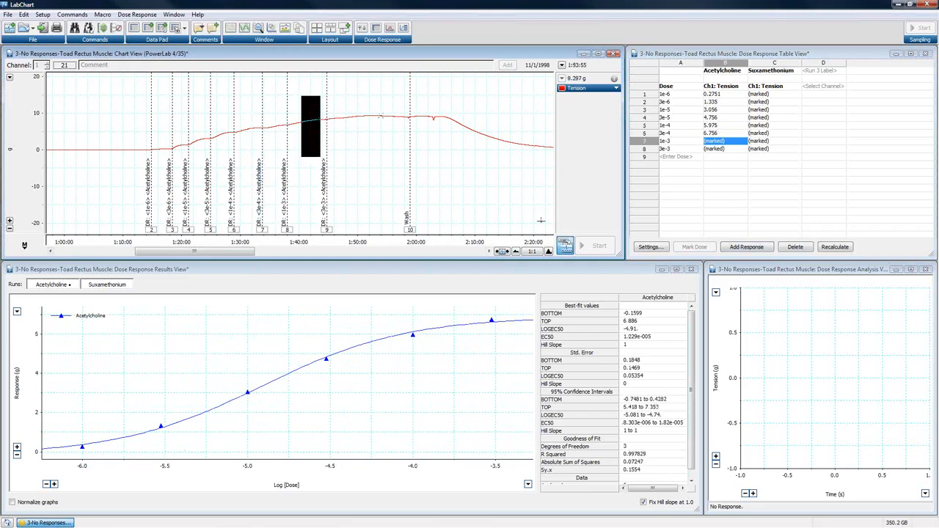
{"action": "left_click", "coordinate": [747, 248]}
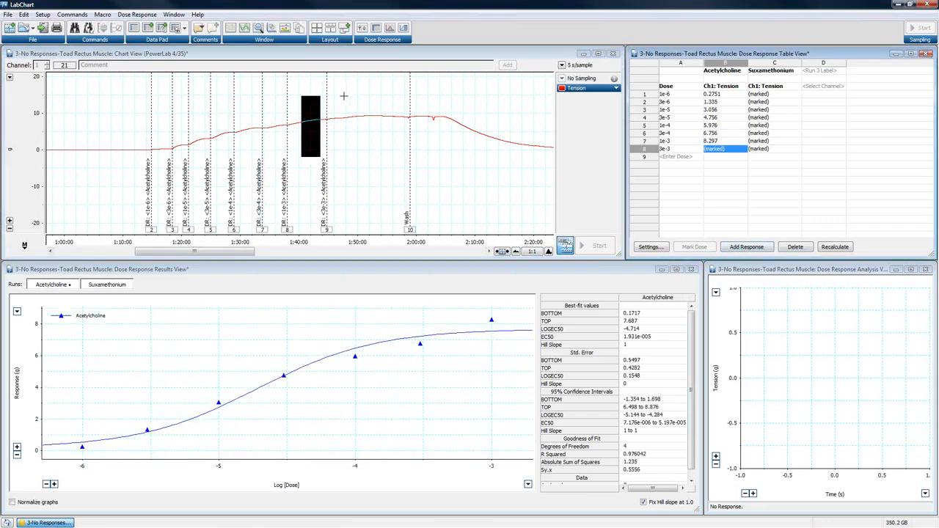
{"action": "left_click_drag", "start_coordinate": [341, 93], "coordinate": [360, 165]}
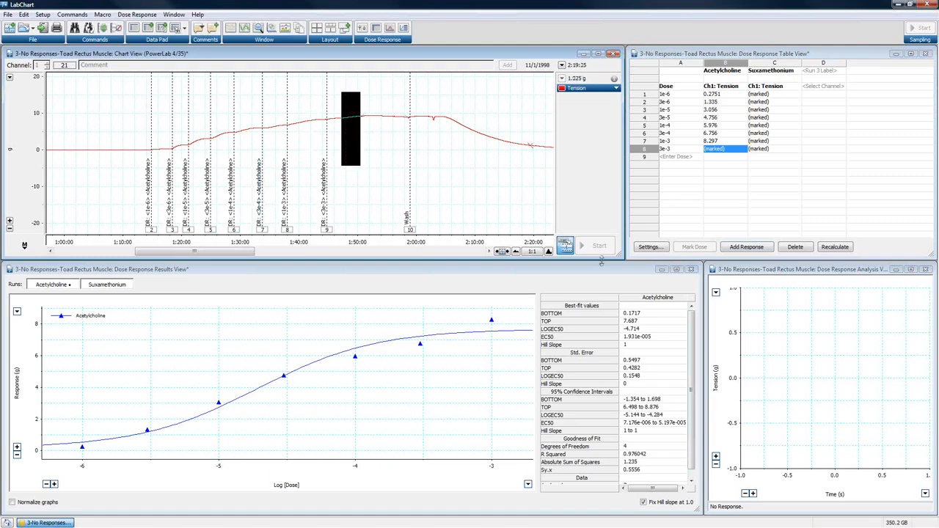
{"action": "left_click", "coordinate": [748, 247]}
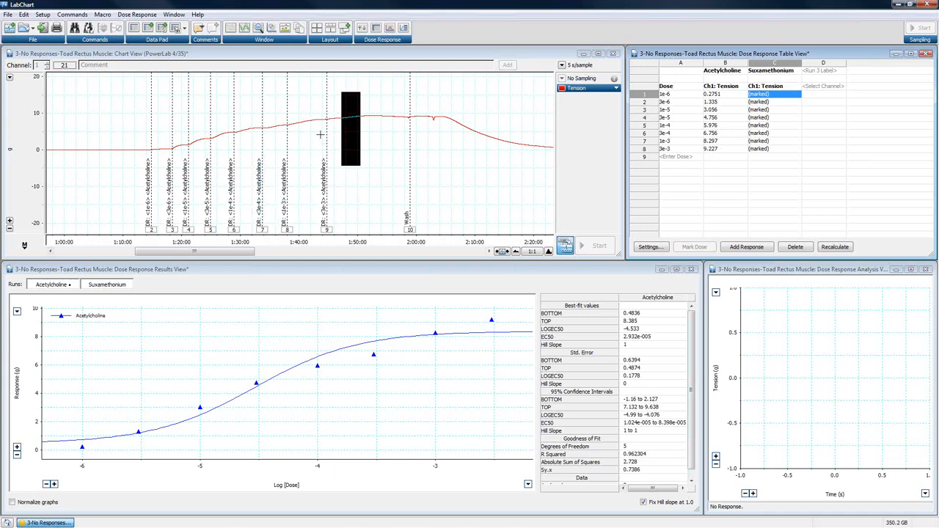
Select the Suxamethonium section of the Tension recording, from before the 1e-6 dose mark to past the final Wash comment.
{"action": "left_click_drag", "start_coordinate": [241, 253], "coordinate": [349, 255]}
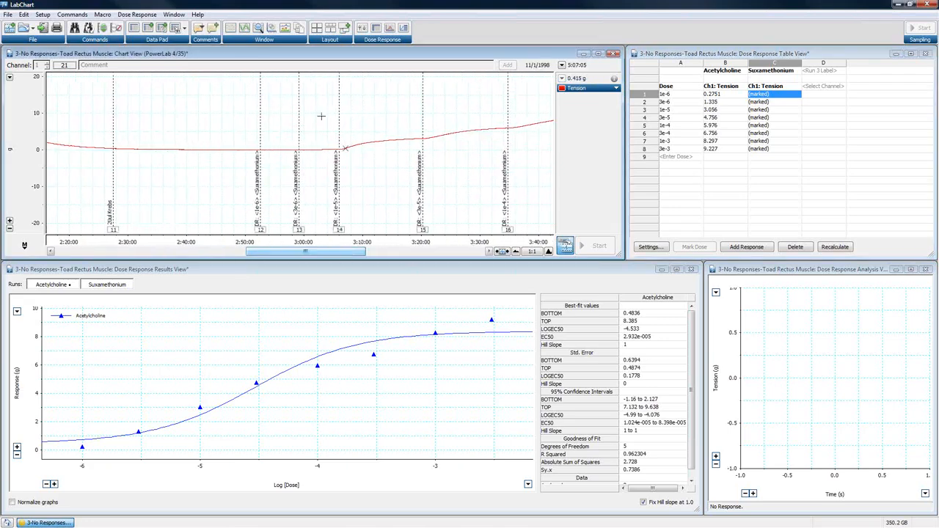
{"action": "left_click", "coordinate": [137, 15]}
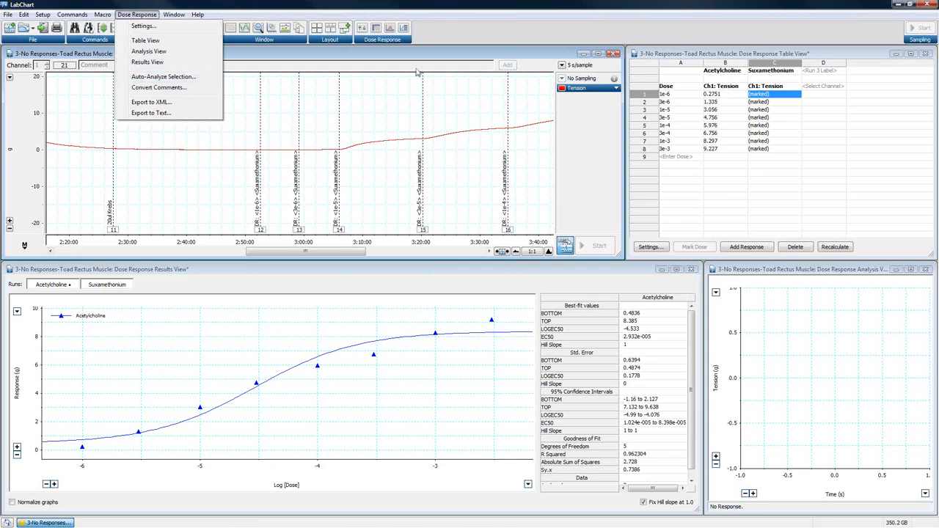
{"action": "left_click", "coordinate": [443, 36]}
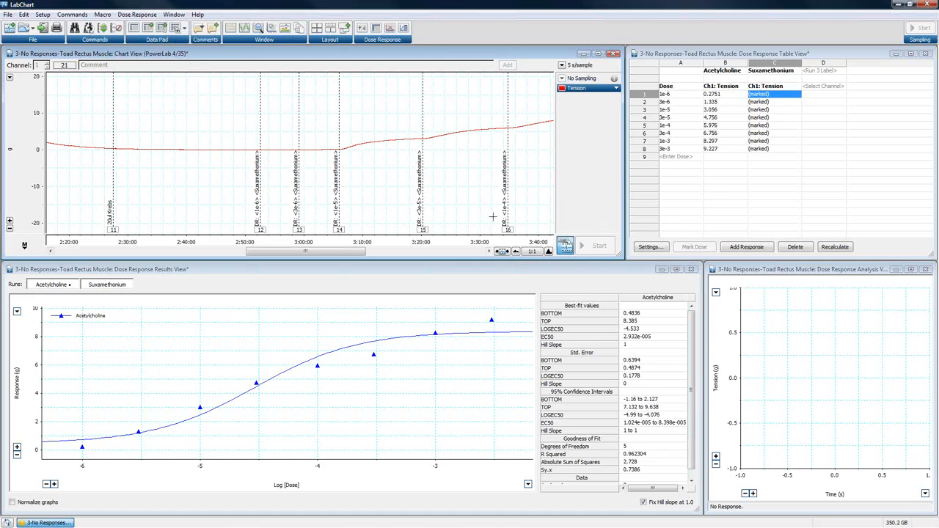
{"action": "left_click", "coordinate": [516, 252]}
{"action": "left_click", "coordinate": [515, 252]}
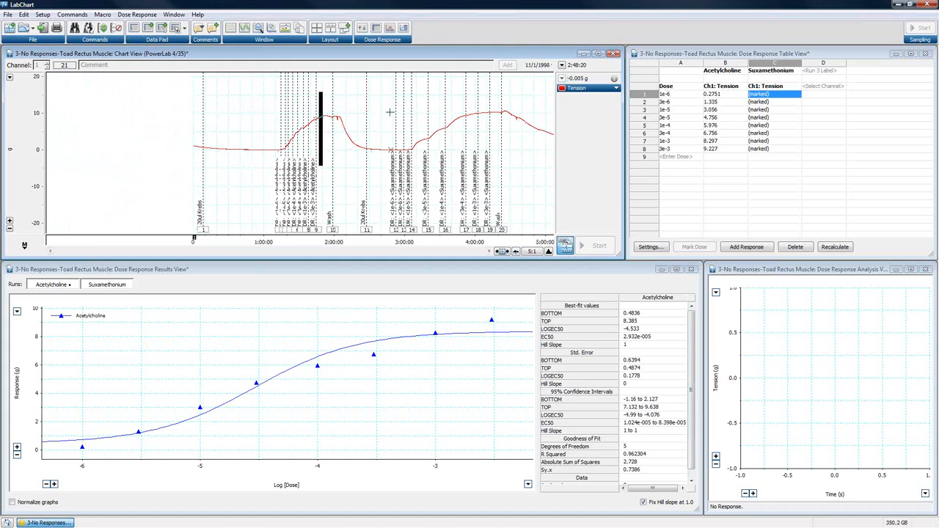
{"action": "left_click_drag", "start_coordinate": [386, 208], "coordinate": [520, 235]}
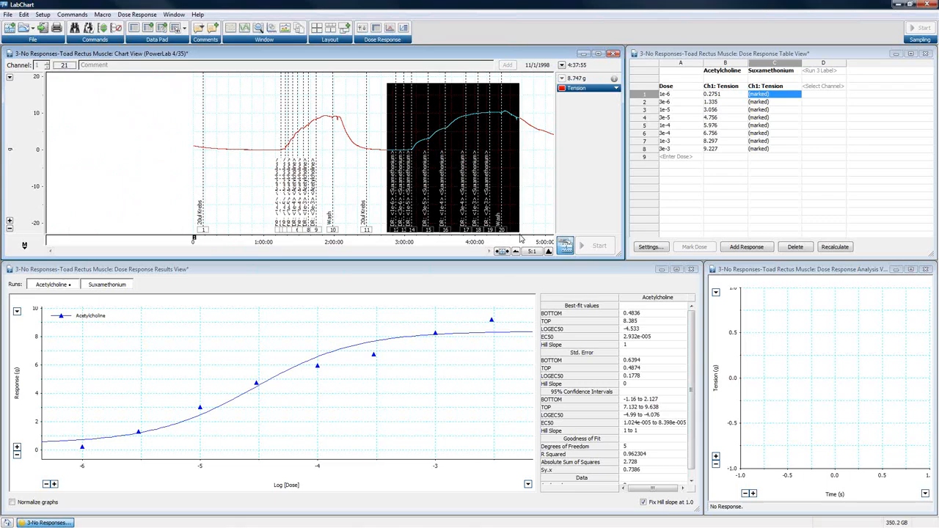
Auto-analyze the selected Ch1: Tension data using the range from 100 s to 120 s after each dose comment.
{"action": "left_click", "coordinate": [650, 248]}
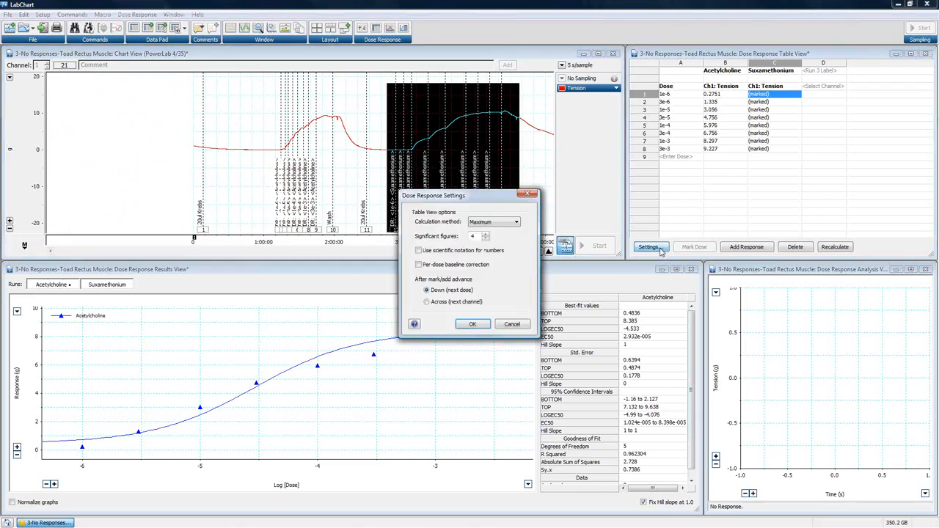
{"action": "left_click", "coordinate": [513, 325]}
{"action": "left_click", "coordinate": [143, 16]}
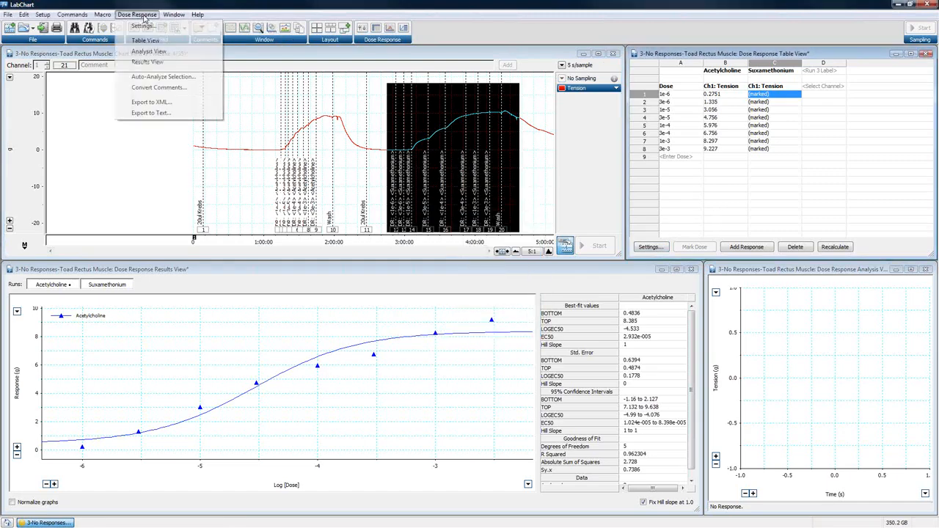
{"action": "left_click", "coordinate": [158, 77]}
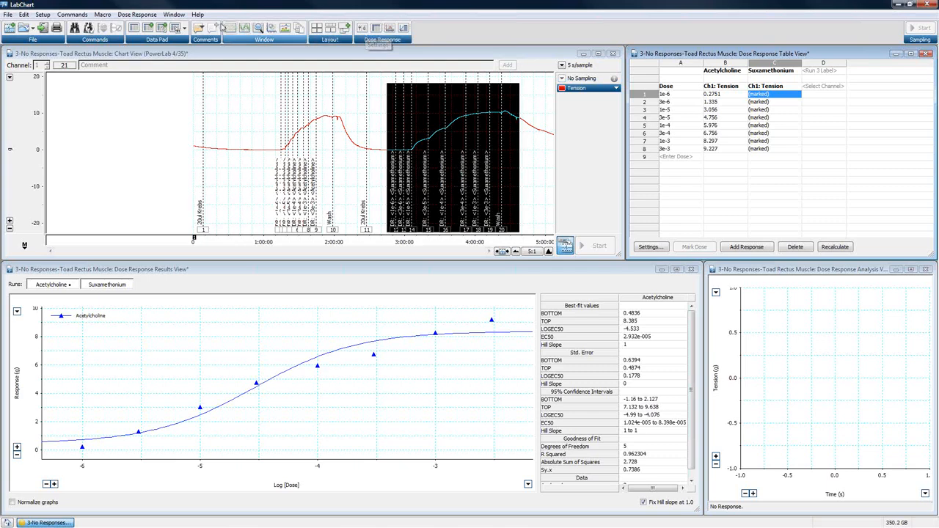
{"action": "left_click", "coordinate": [136, 16]}
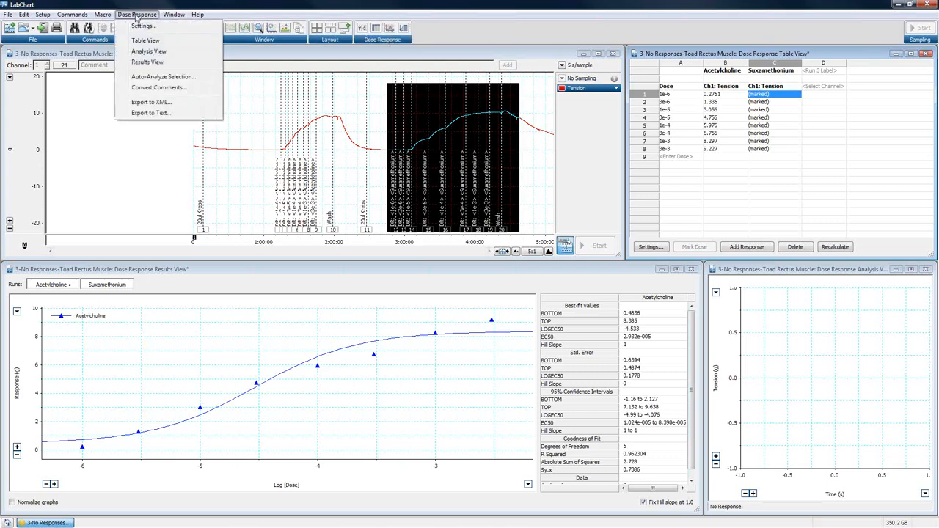
{"action": "left_click", "coordinate": [160, 77]}
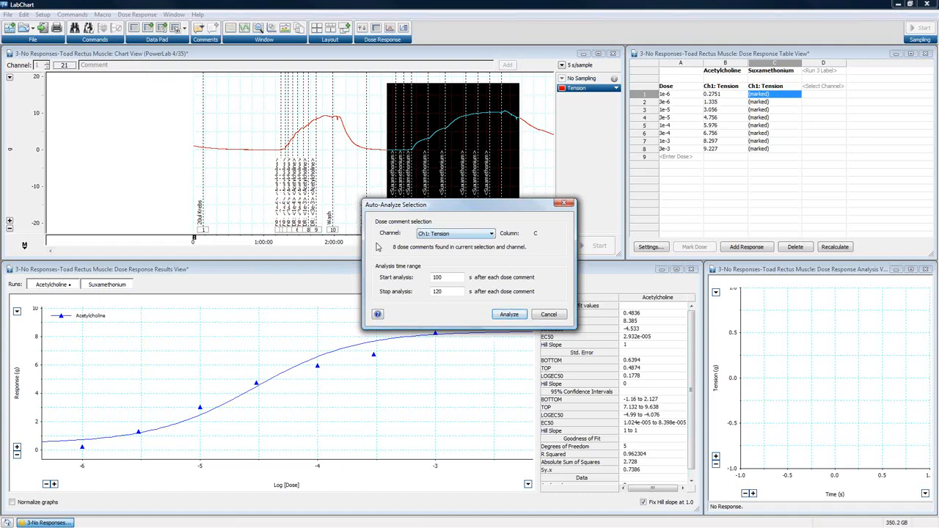
{"action": "left_click", "coordinate": [466, 235]}
{"action": "left_click", "coordinate": [466, 236]}
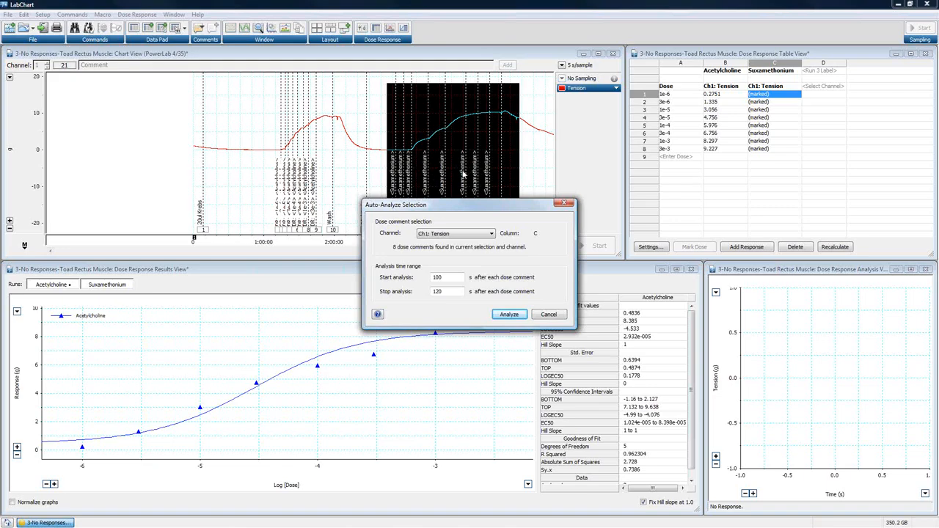
{"action": "left_click", "coordinate": [508, 315]}
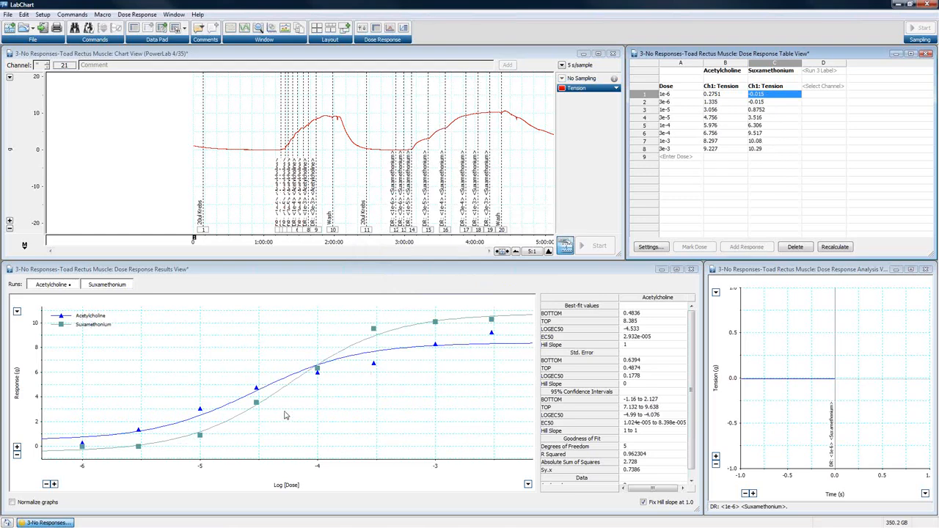
Examine the analysis ranges of the Acetylcholine responses from 1e-6 to 1e-3 and the Suxamethonium responses for 1e-3 and 3e-3.
{"action": "left_click", "coordinate": [725, 95]}
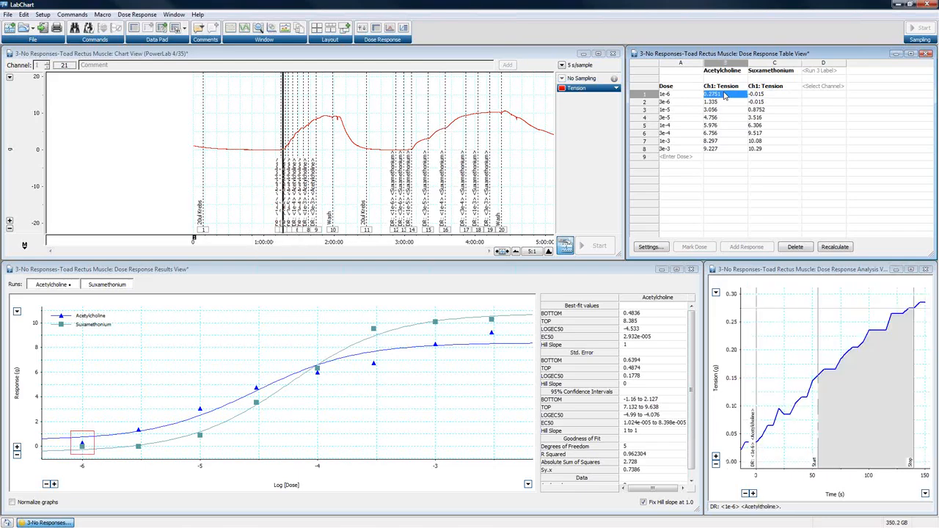
{"action": "left_click", "coordinate": [722, 103]}
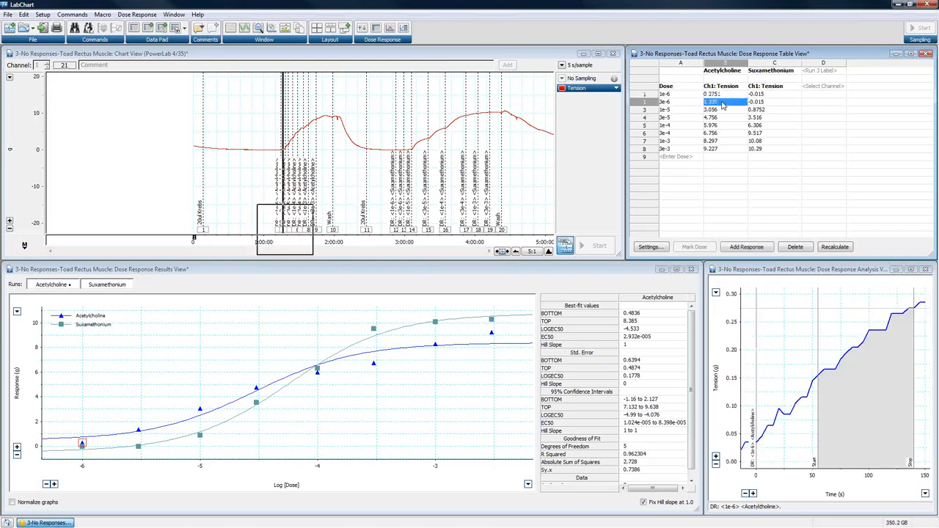
{"action": "left_click", "coordinate": [721, 111]}
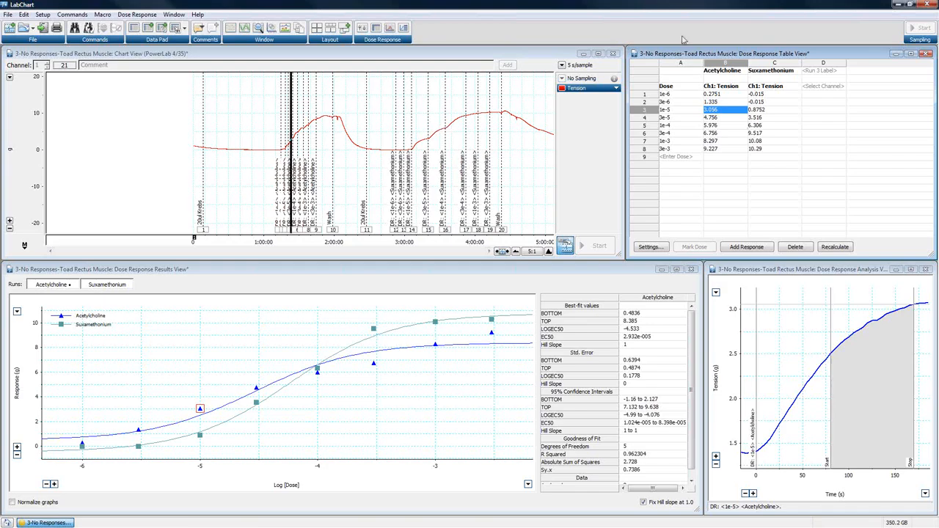
{"action": "left_click", "coordinate": [713, 119]}
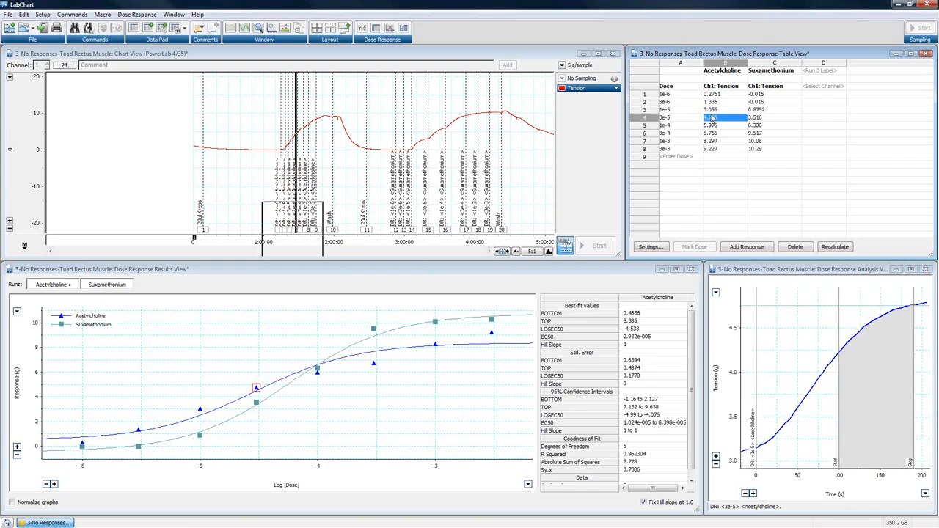
{"action": "left_click", "coordinate": [717, 126]}
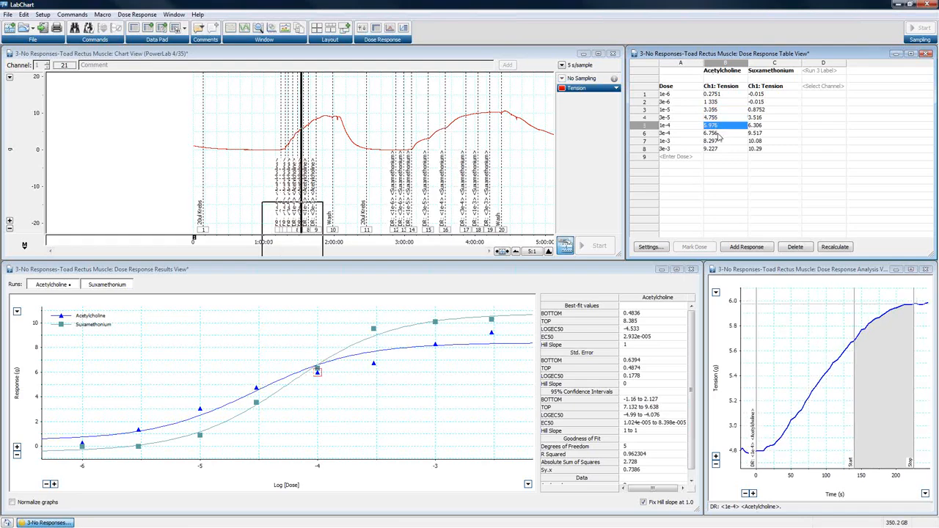
{"action": "left_click", "coordinate": [720, 133]}
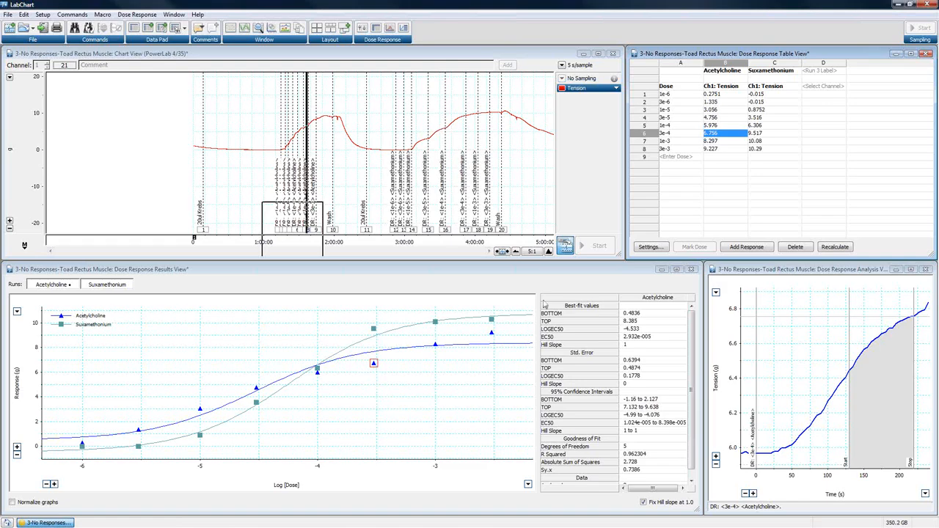
{"action": "left_click", "coordinate": [722, 143]}
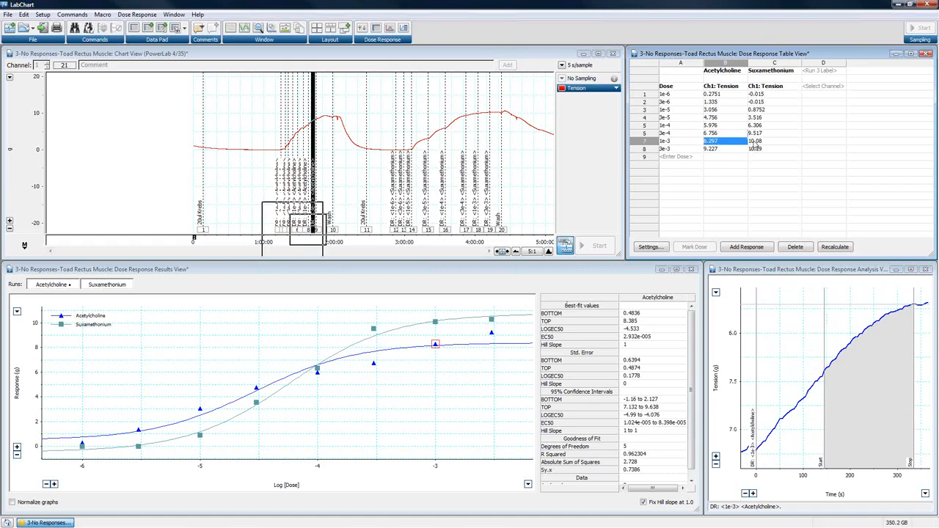
{"action": "left_click", "coordinate": [754, 143]}
{"action": "left_click", "coordinate": [757, 149]}
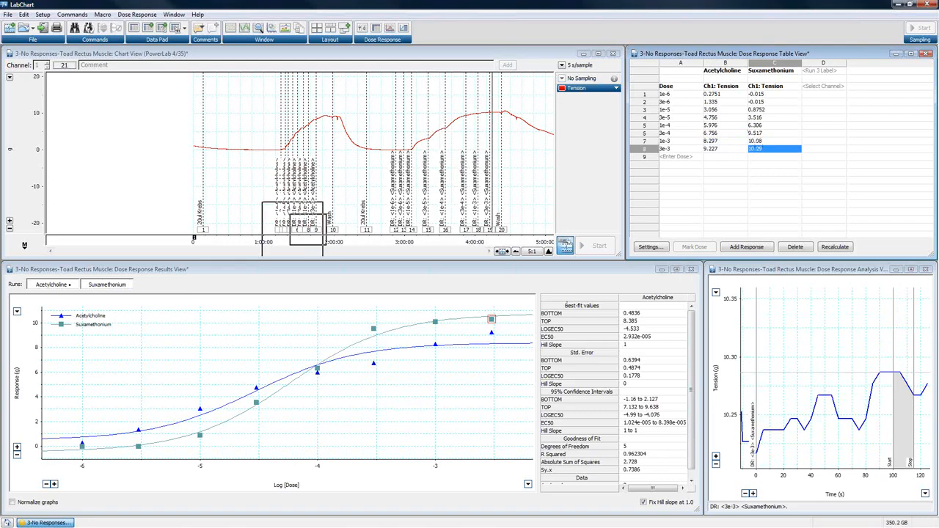
Set the Dose Response calculation method to Average.
{"action": "left_click", "coordinate": [650, 247]}
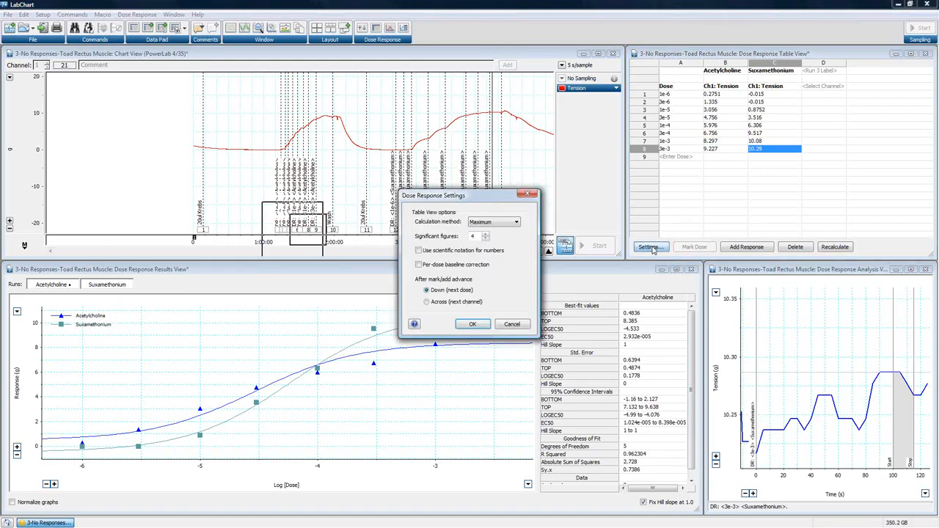
{"action": "left_click", "coordinate": [516, 224]}
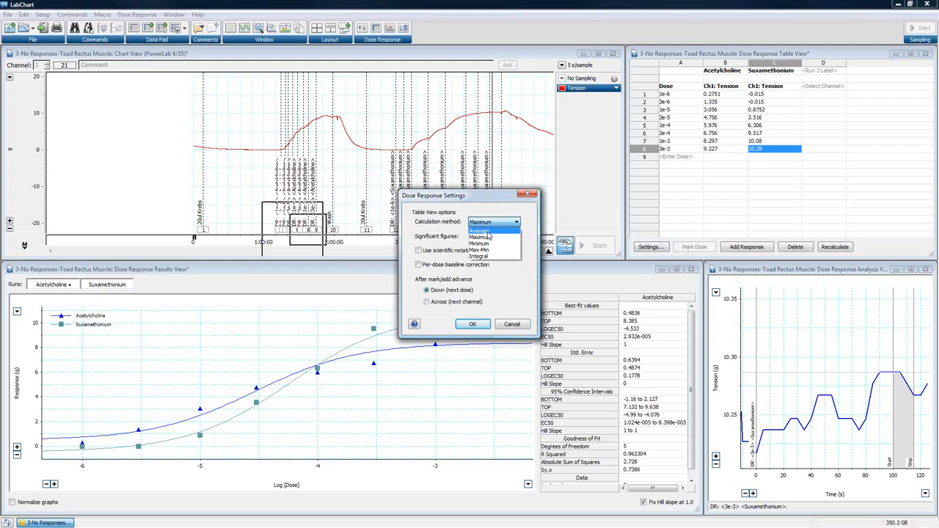
{"action": "left_click", "coordinate": [485, 232]}
{"action": "left_click", "coordinate": [474, 324]}
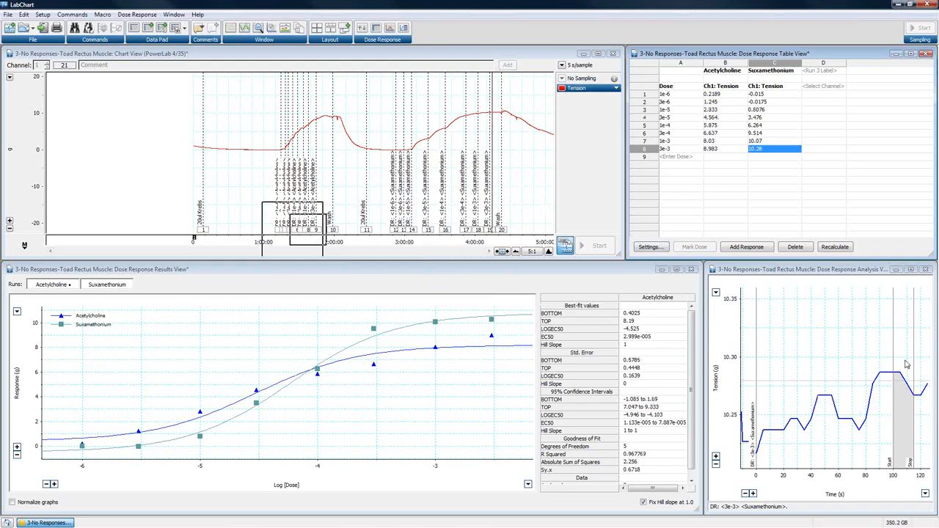
Set the Dose Response calculation method to Minimum.
{"action": "left_click", "coordinate": [648, 247]}
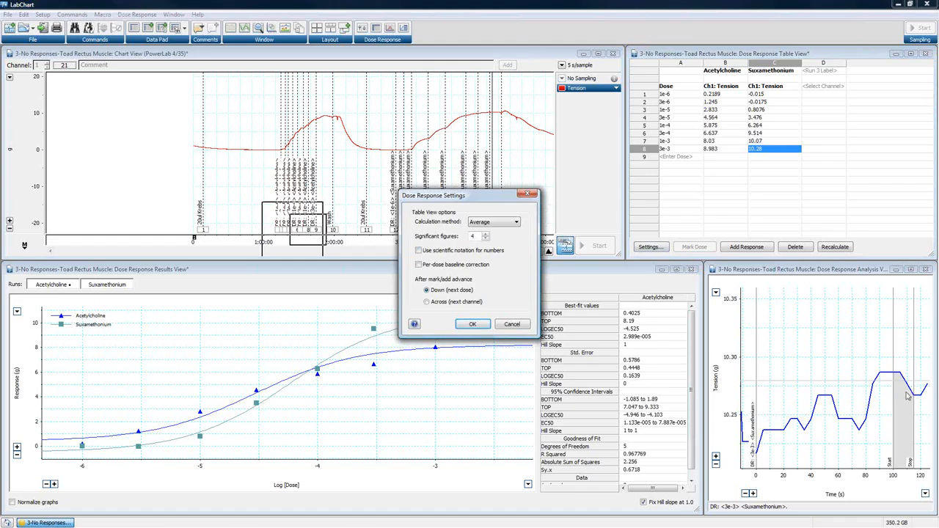
{"action": "left_click", "coordinate": [485, 223]}
{"action": "left_click", "coordinate": [485, 246]}
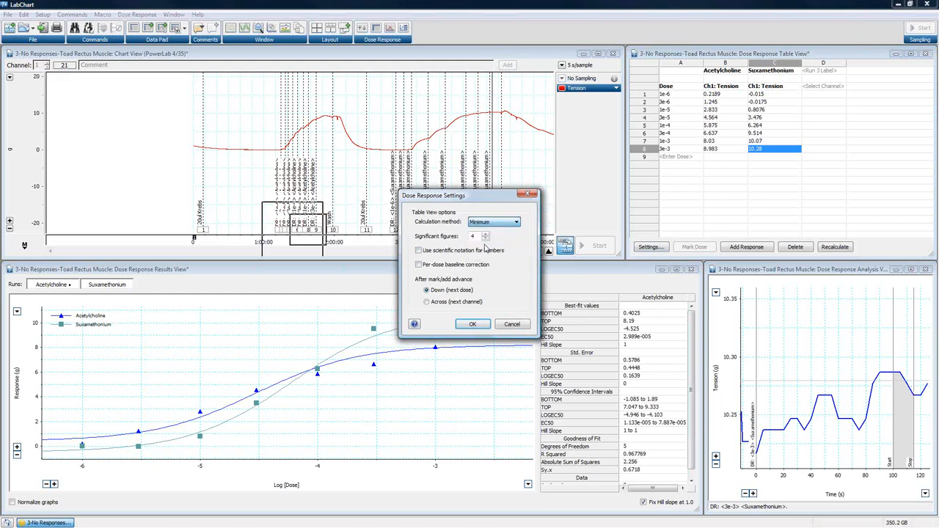
{"action": "left_click", "coordinate": [473, 325]}
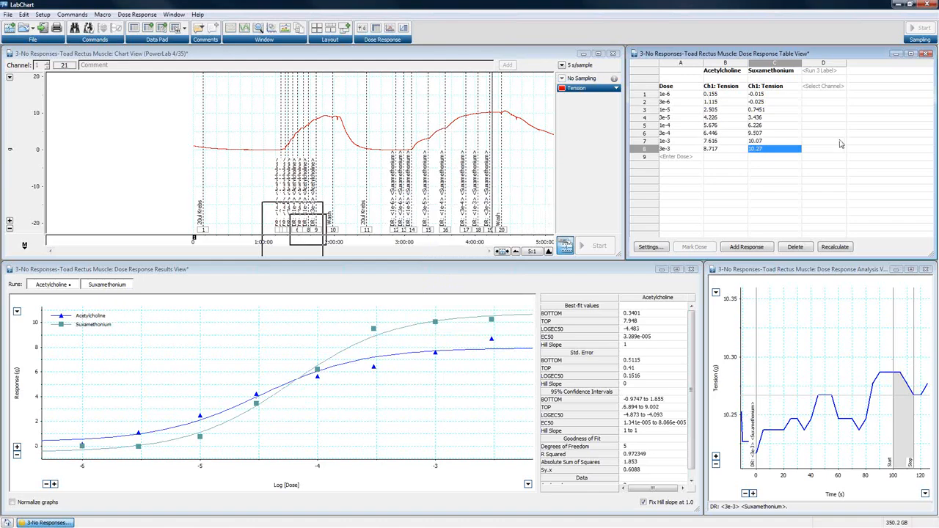
Examine the Suxamethonium responses for 1e-3, 3e-4 and 1e-4 on the recording at 1:1 horizontal compression.
{"action": "left_click", "coordinate": [765, 142]}
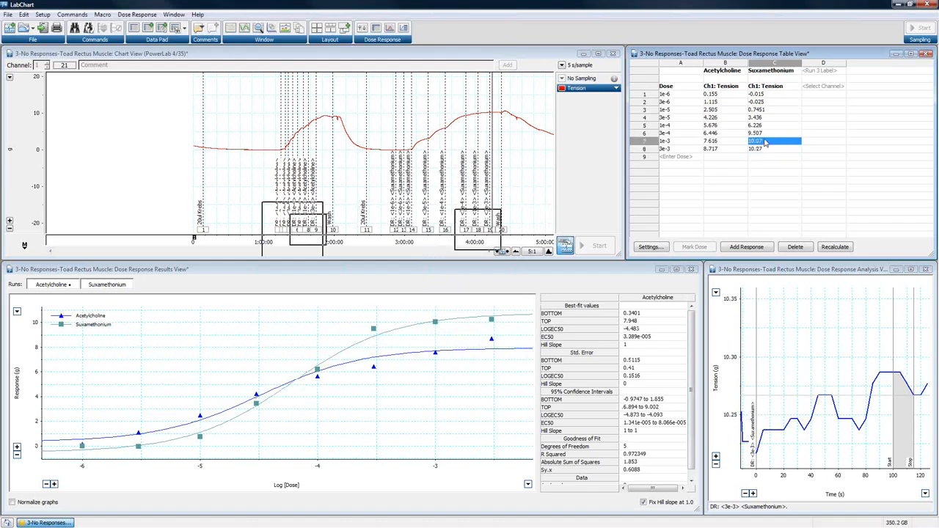
{"action": "left_click", "coordinate": [765, 134]}
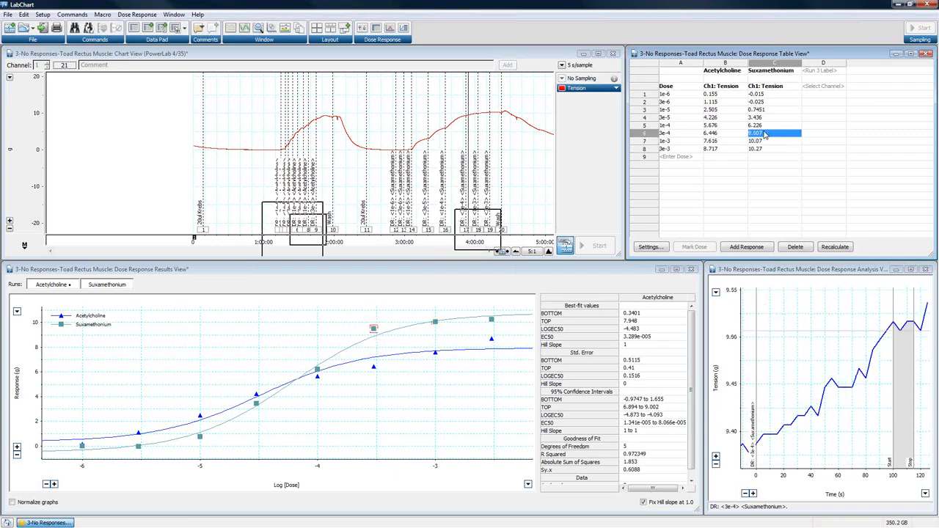
{"action": "left_click", "coordinate": [517, 251]}
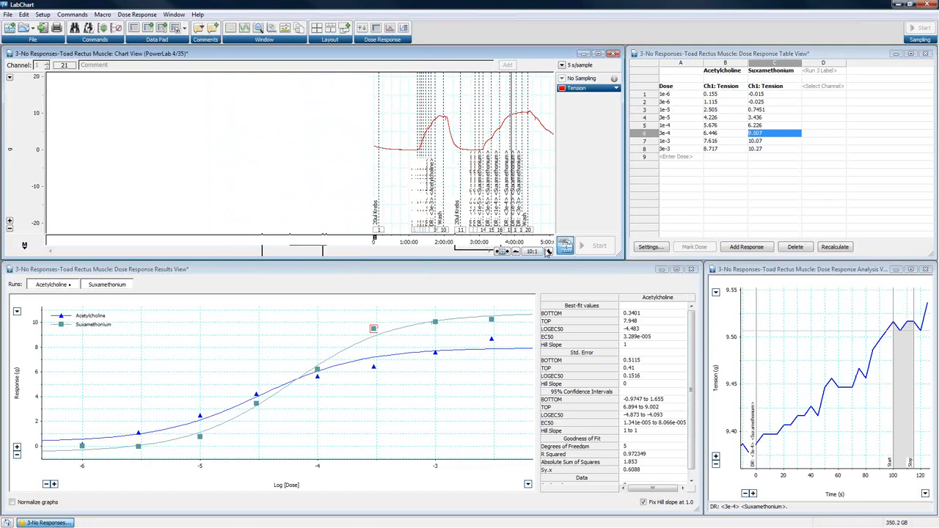
{"action": "left_click", "coordinate": [549, 251]}
{"action": "left_click", "coordinate": [549, 252]}
{"action": "left_click", "coordinate": [548, 251]}
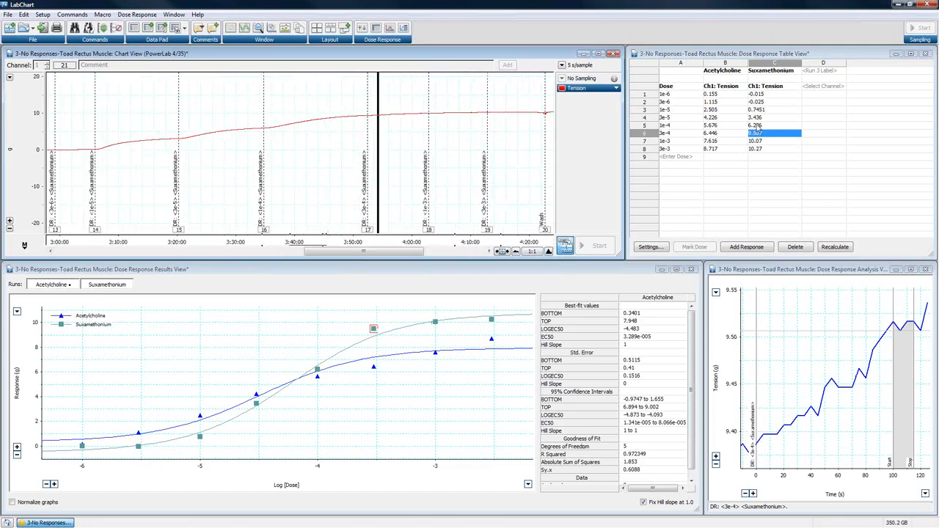
{"action": "left_click", "coordinate": [757, 126]}
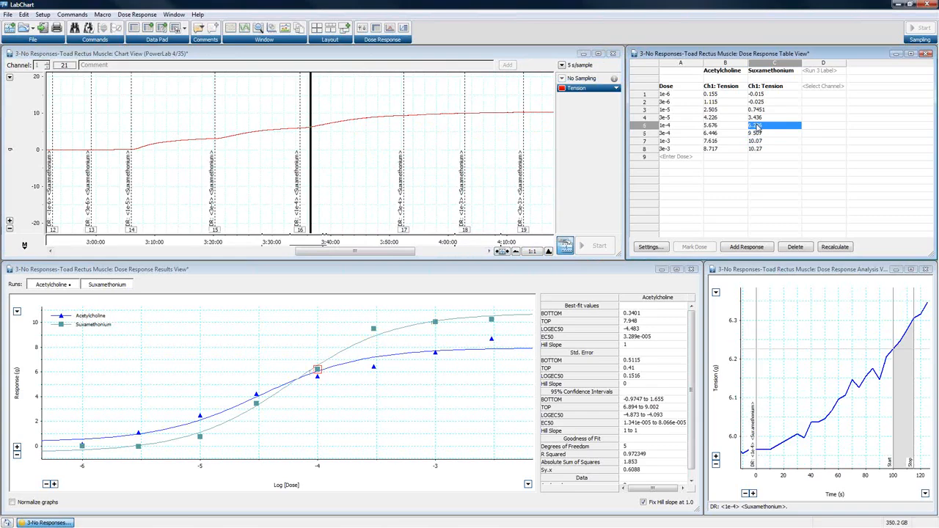
Compare the best-fit values of the Suxamethonium and Acetylcholine runs and inspect the Suxamethonium response for 3e-5.
{"action": "left_click", "coordinate": [115, 286]}
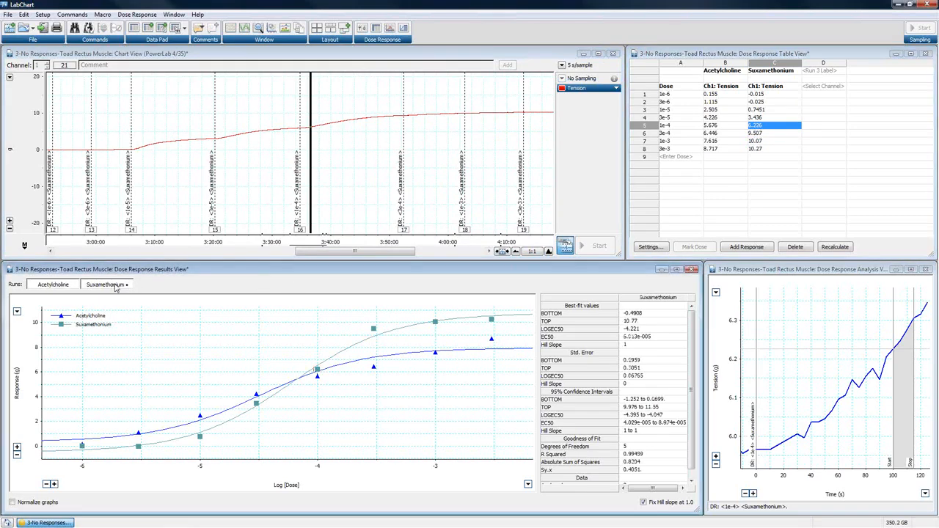
{"action": "left_click", "coordinate": [69, 288]}
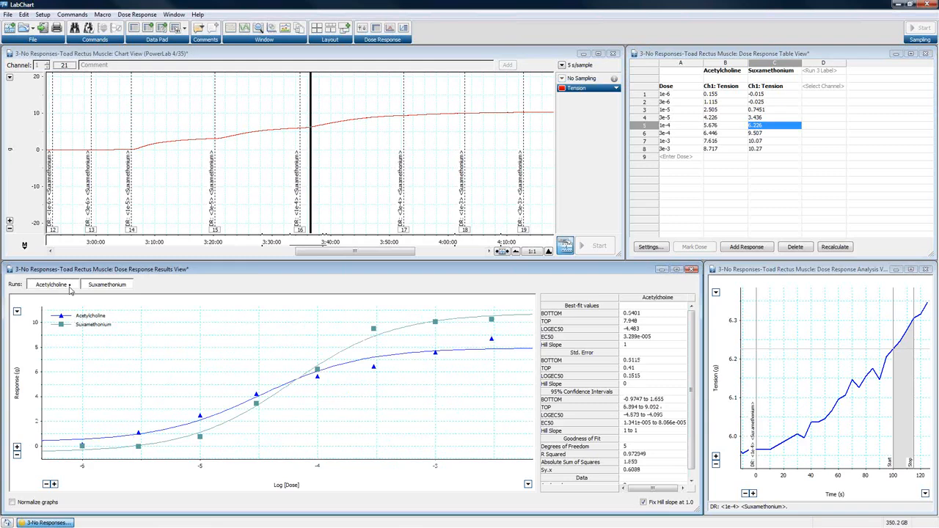
{"action": "left_click", "coordinate": [761, 119]}
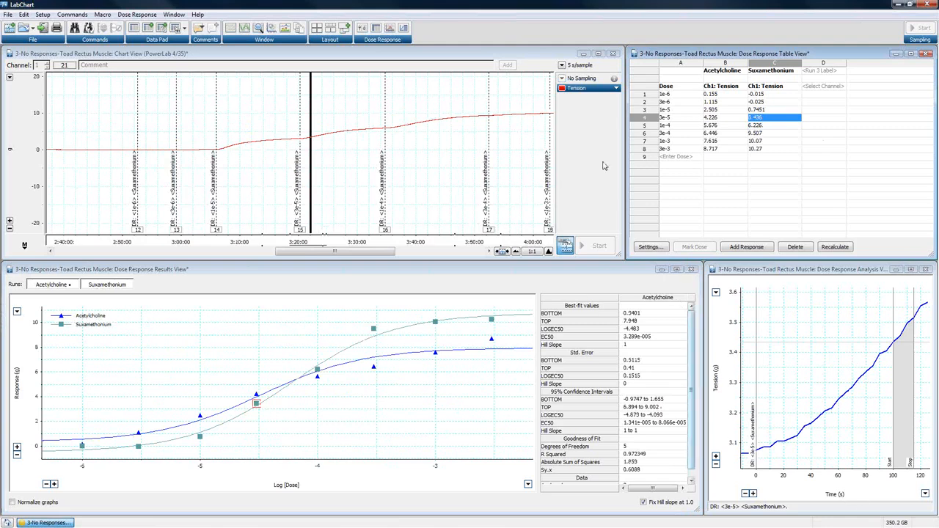
Set the Dose Response calculation method to Max-Min.
{"action": "left_click", "coordinate": [649, 248]}
{"action": "left_click", "coordinate": [505, 224]}
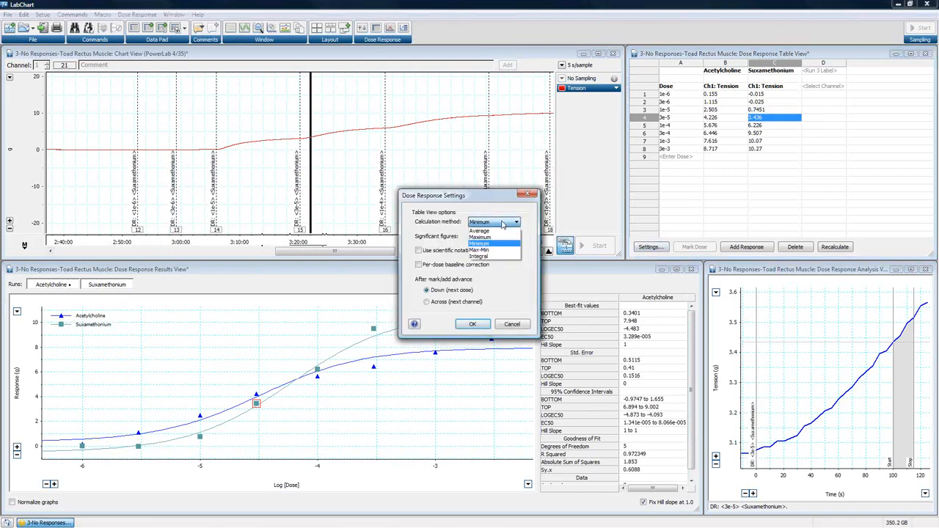
{"action": "left_click", "coordinate": [490, 255]}
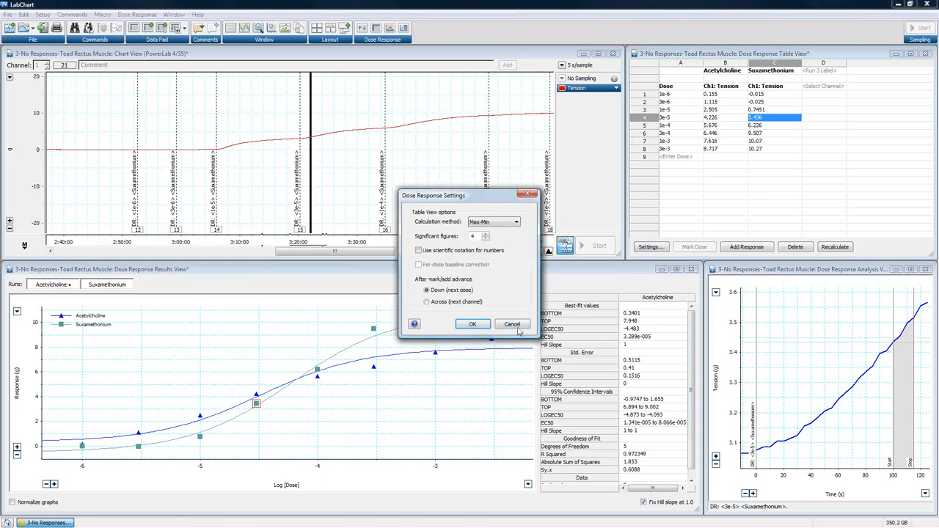
{"action": "left_click", "coordinate": [473, 324]}
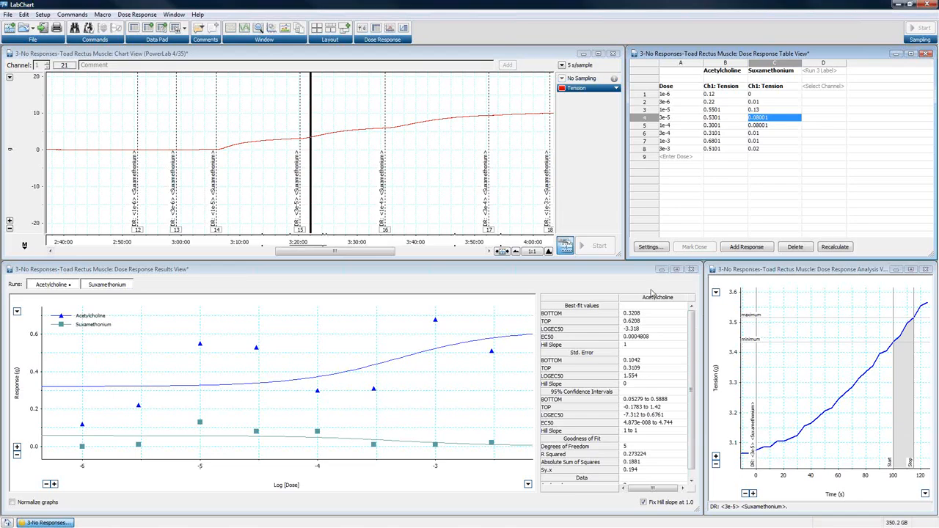
Set the Dose Response calculation method to Integral.
{"action": "left_click", "coordinate": [650, 247]}
{"action": "left_click", "coordinate": [498, 222]}
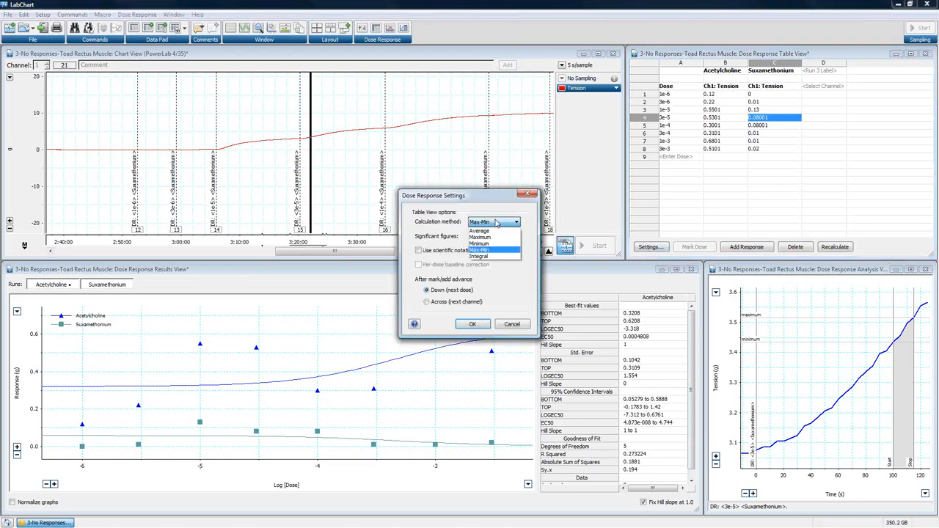
{"action": "left_click", "coordinate": [494, 261]}
{"action": "left_click", "coordinate": [474, 324]}
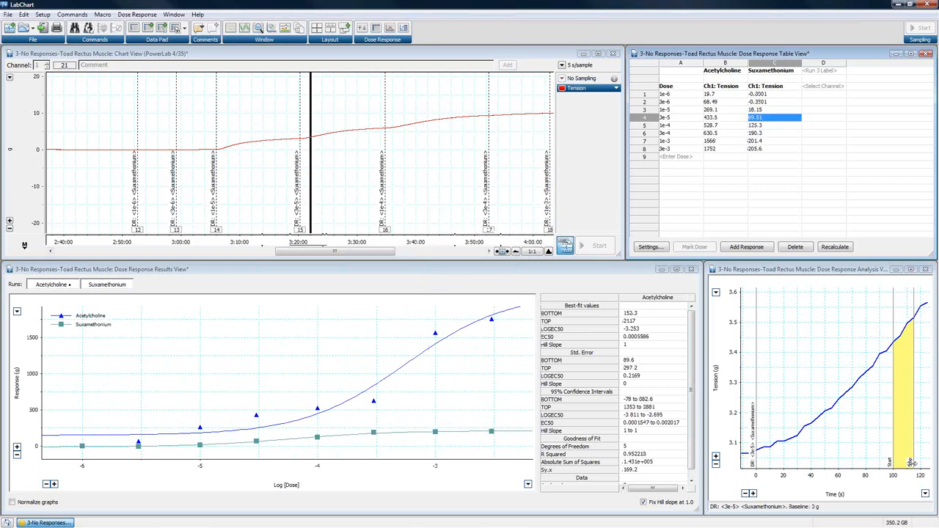
Turn on per-dose baseline correction for the Integral calculation.
{"action": "left_click", "coordinate": [651, 247]}
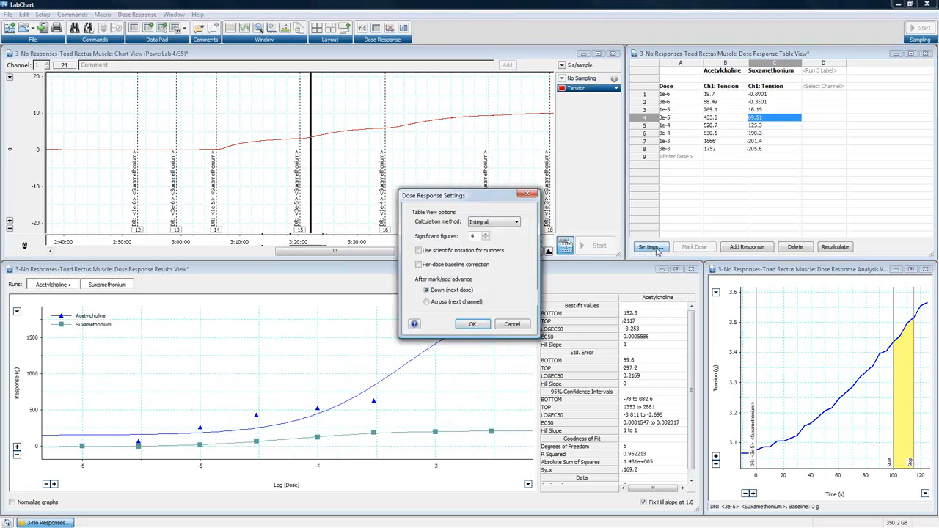
{"action": "left_click", "coordinate": [418, 265]}
{"action": "left_click", "coordinate": [473, 325]}
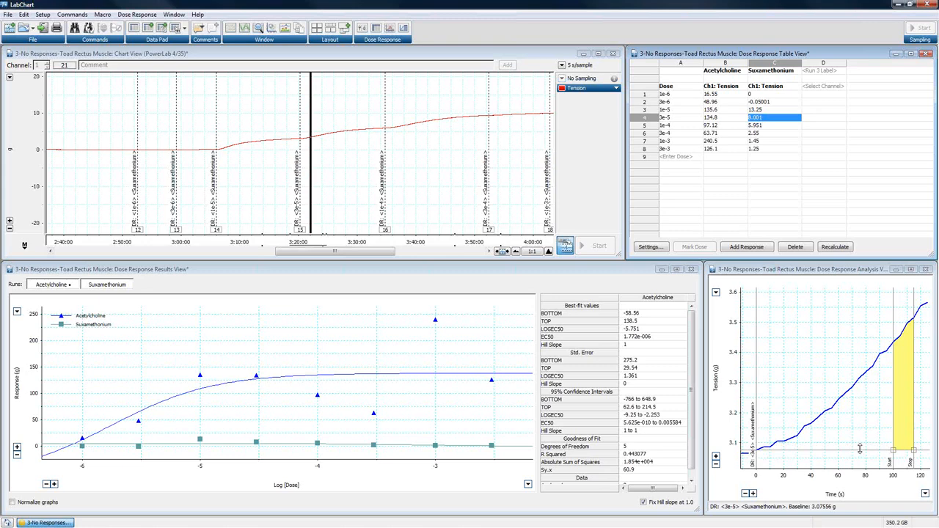
Raise the baseline of the Suxamethonium 3e-5 response to about 3.13 g in the Analysis View.
{"action": "left_click_drag", "start_coordinate": [859, 449], "coordinate": [851, 428]}
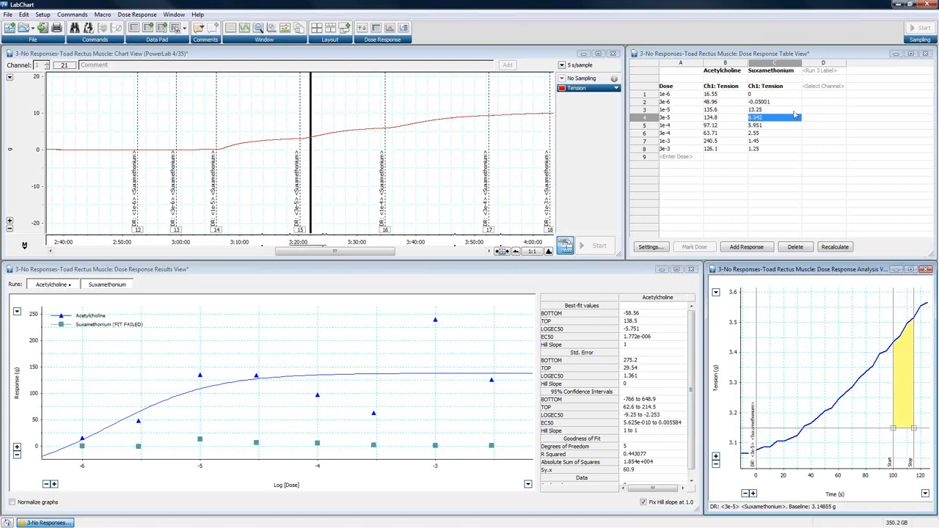
{"action": "left_click", "coordinate": [776, 128]}
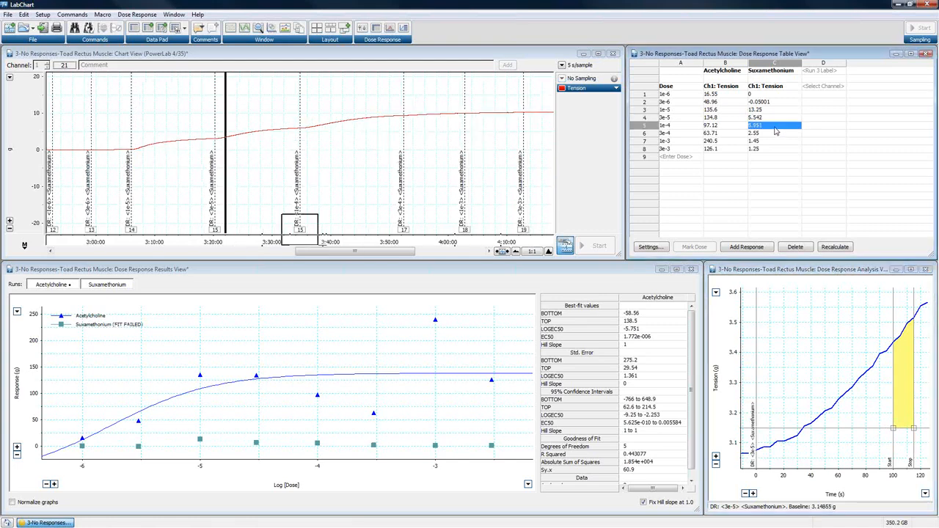
{"action": "left_click", "coordinate": [771, 119]}
{"action": "mouse_move", "coordinate": [842, 429]}
{"action": "left_mouse_down"}
{"action": "mouse_move", "coordinate": [844, 450]}
{"action": "mouse_move", "coordinate": [841, 433]}
{"action": "left_mouse_up"}
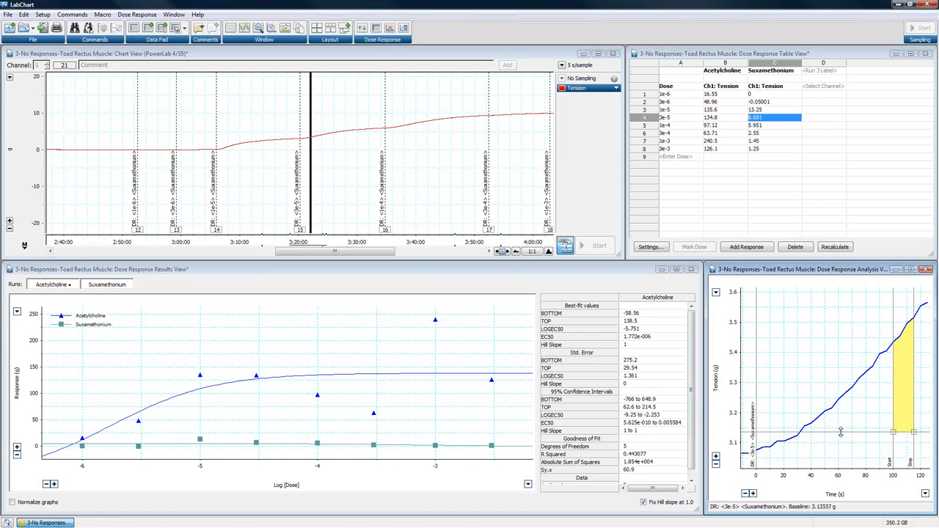
Turn off per-dose baseline correction in the Dose Response settings.
{"action": "left_click", "coordinate": [658, 249]}
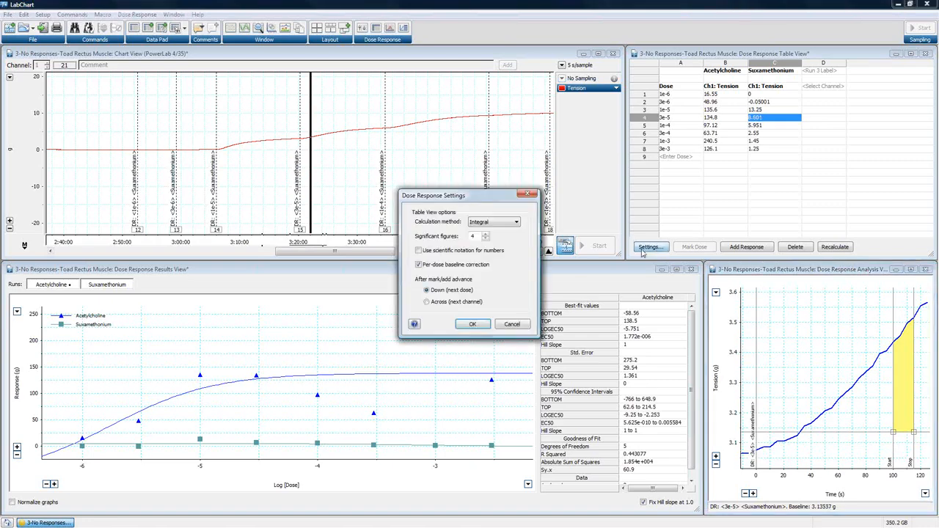
{"action": "left_click", "coordinate": [418, 265]}
{"action": "left_click", "coordinate": [470, 325]}
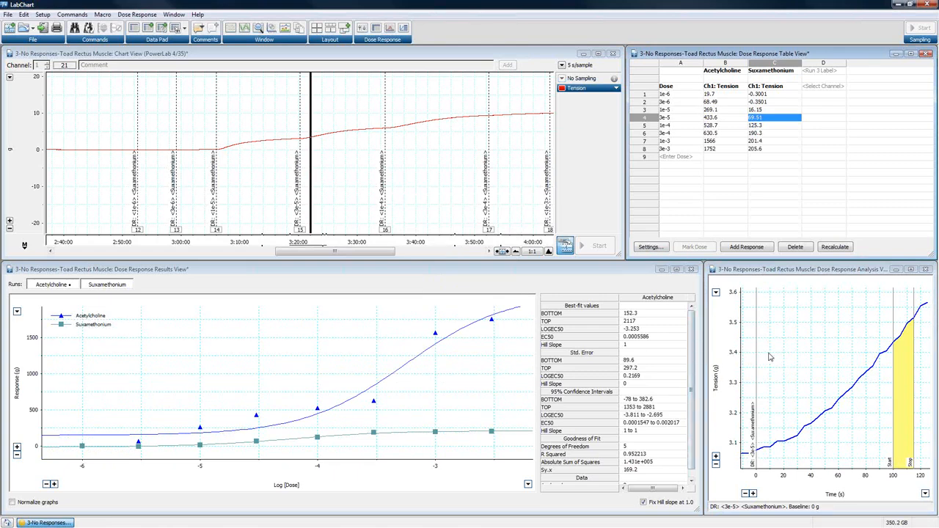
Try zooming the Response axis of the results graph, auto-scale it, and compress it to run past 3000 g.
{"action": "right_click", "coordinate": [16, 309]}
{"action": "left_click", "coordinate": [44, 323]}
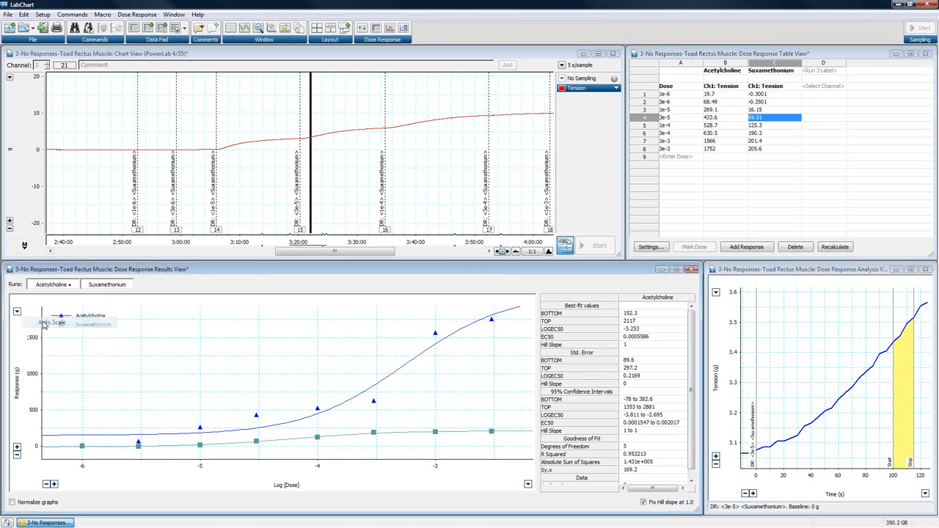
{"action": "left_click", "coordinate": [16, 454]}
{"action": "left_click", "coordinate": [16, 446]}
{"action": "left_click", "coordinate": [16, 447]}
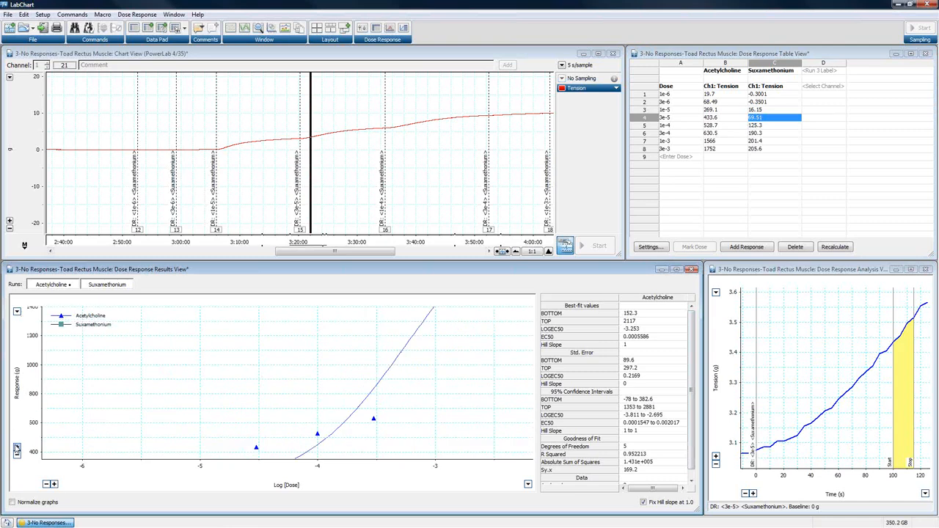
{"action": "right_click", "coordinate": [18, 313]}
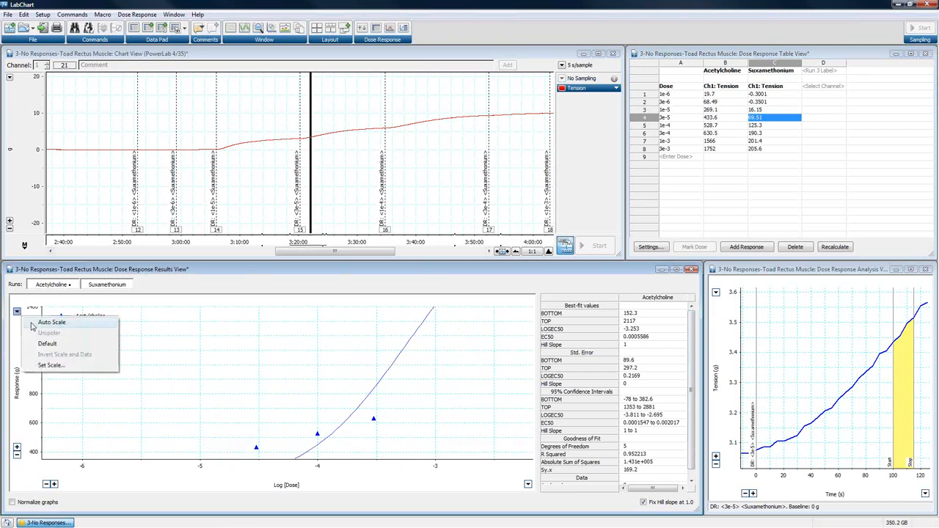
{"action": "left_click", "coordinate": [37, 324]}
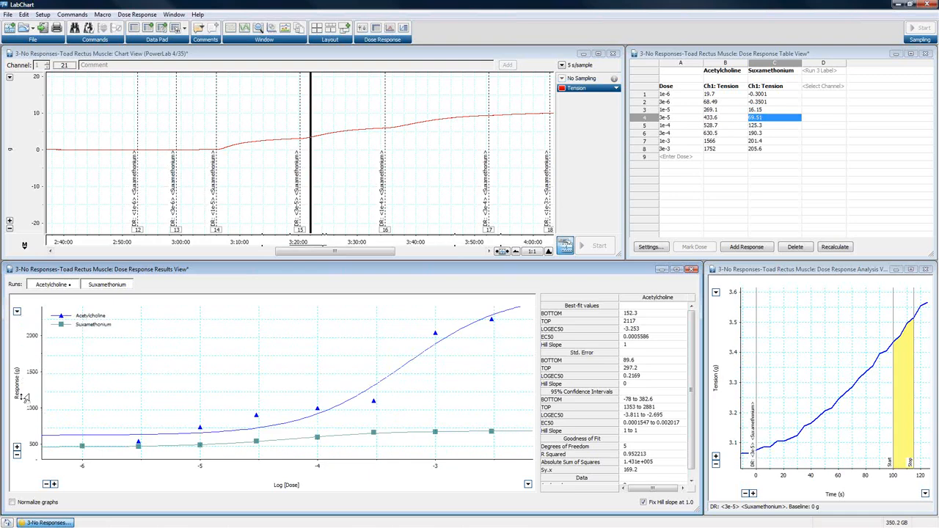
{"action": "left_click_drag", "start_coordinate": [35, 332], "coordinate": [34, 415]}
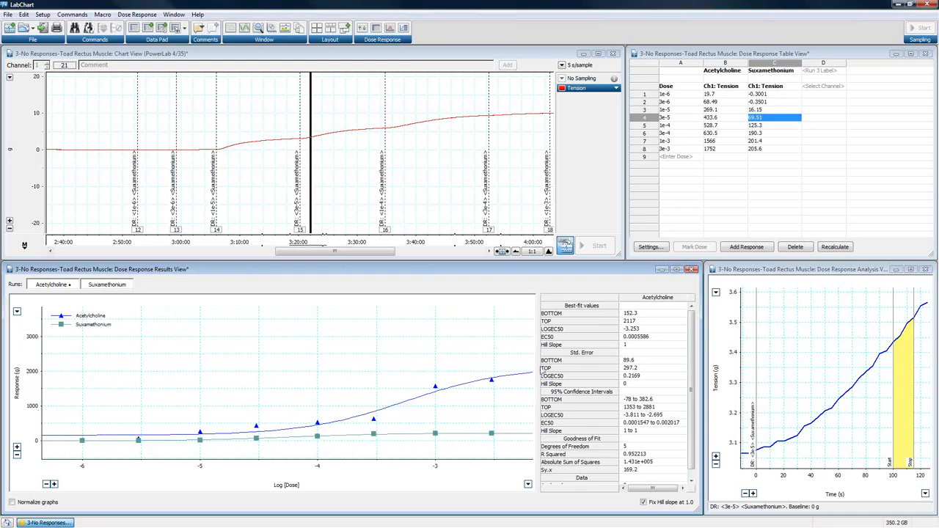
Rescale the Tension axis of the Analysis View so the Suxamethonium 3e-5 integral area shows down to 0 g.
{"action": "left_click", "coordinate": [863, 271]}
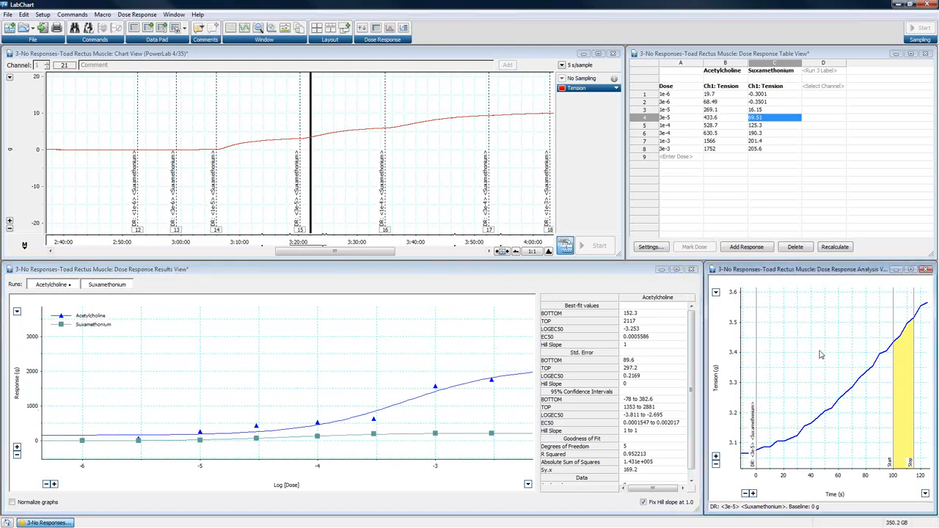
{"action": "left_click_drag", "start_coordinate": [732, 366], "coordinate": [734, 422]}
{"action": "left_click", "coordinate": [715, 292]}
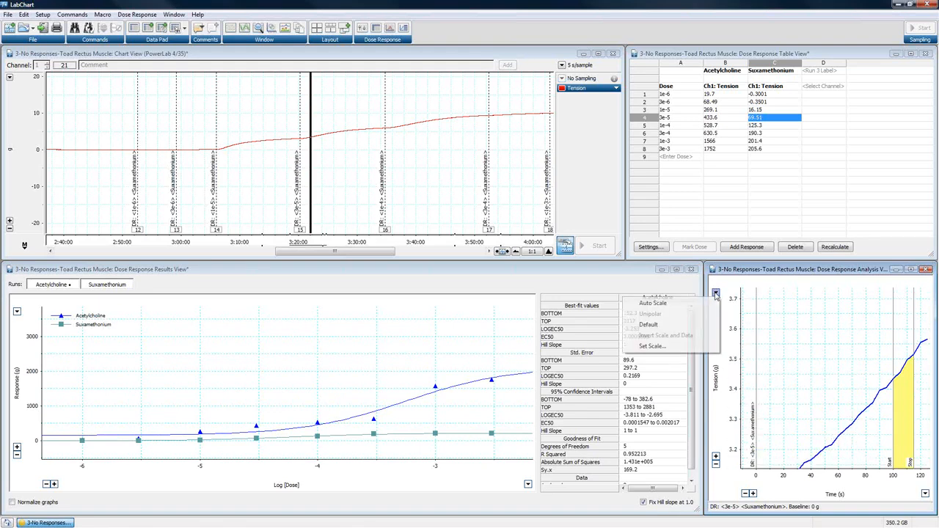
{"action": "left_click", "coordinate": [679, 304]}
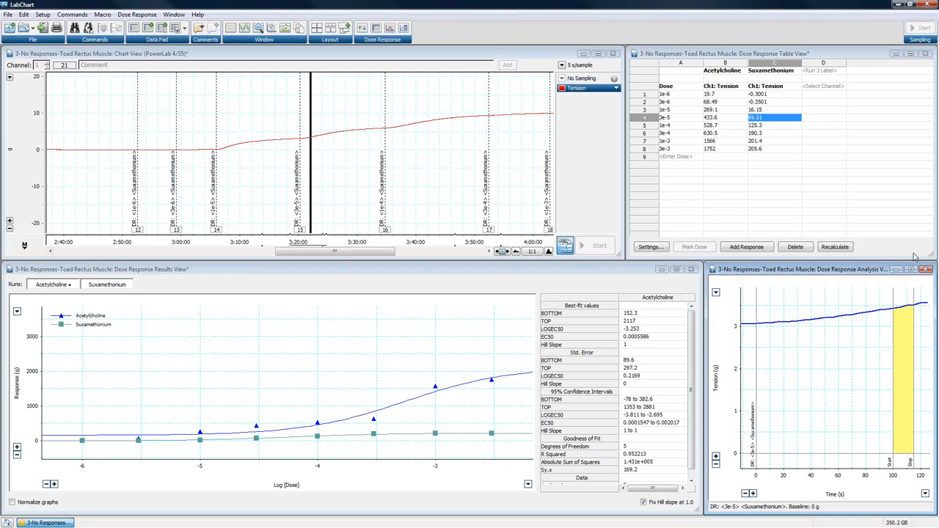
Close all views of the 3-No Responses-Toad Rectus Muscle document without saving the changes.
{"action": "left_click", "coordinate": [615, 55]}
{"action": "left_click", "coordinate": [925, 53]}
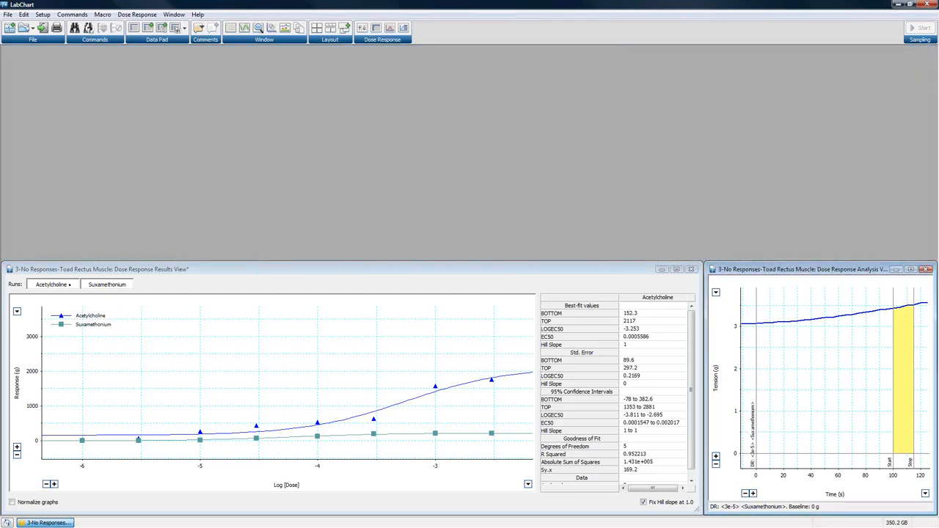
{"action": "left_click", "coordinate": [925, 270]}
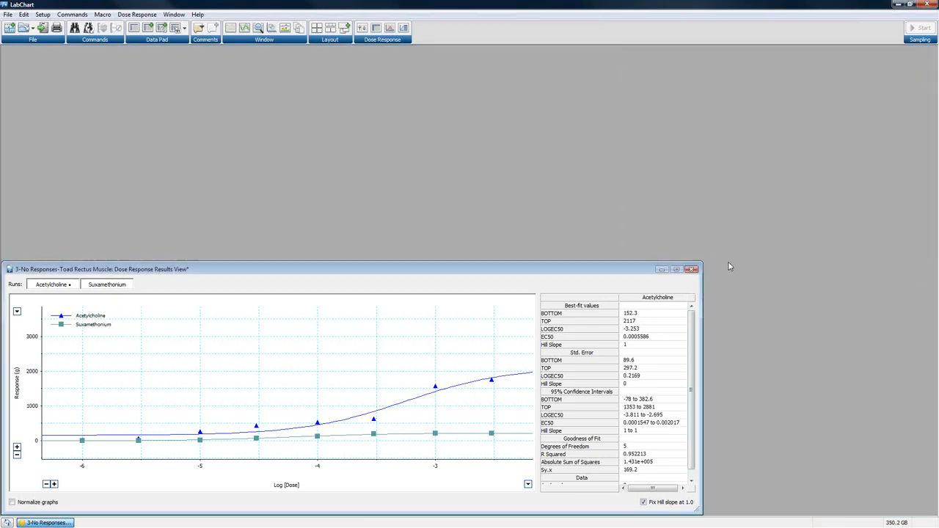
{"action": "left_click", "coordinate": [691, 270]}
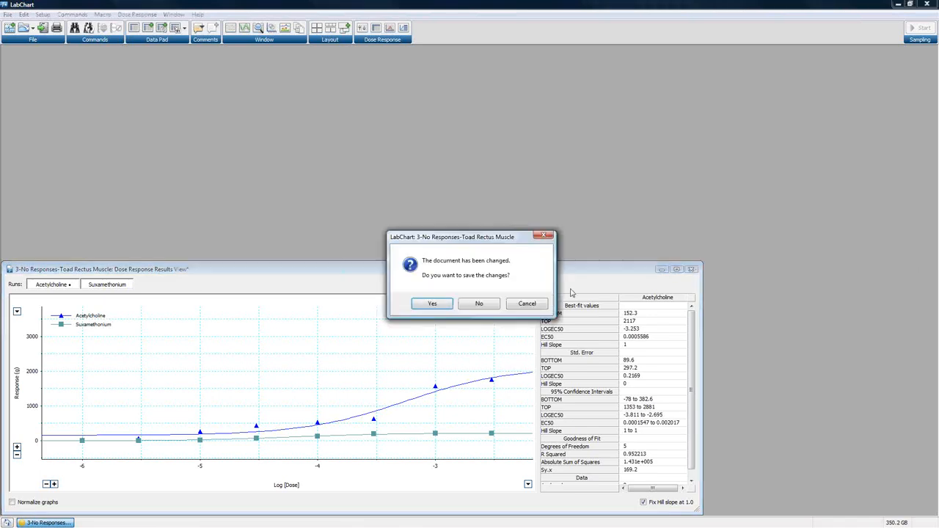
{"action": "left_click", "coordinate": [480, 304]}
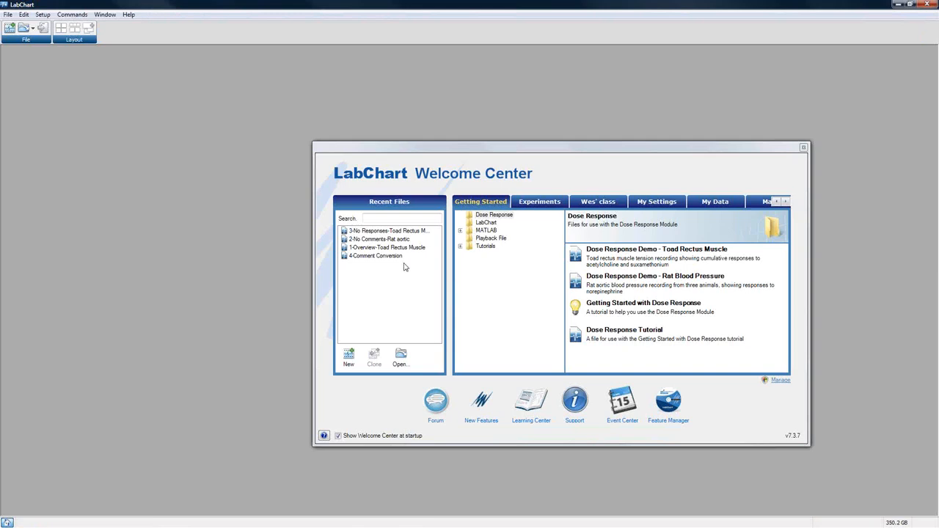
Open the recent file 4-Comment Conversion and tile its Chart View and Dose Response Table View side by side.
{"action": "double_click", "coordinate": [387, 257]}
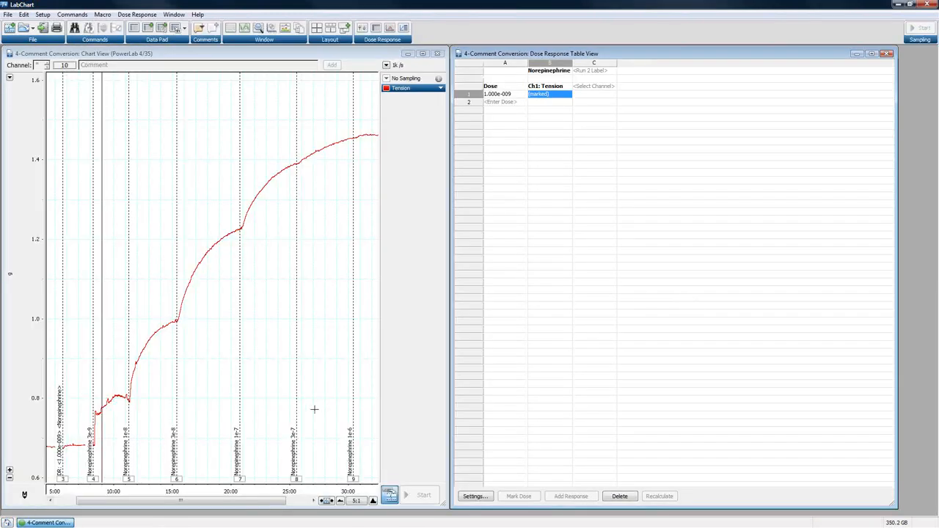
{"action": "left_click", "coordinate": [317, 29]}
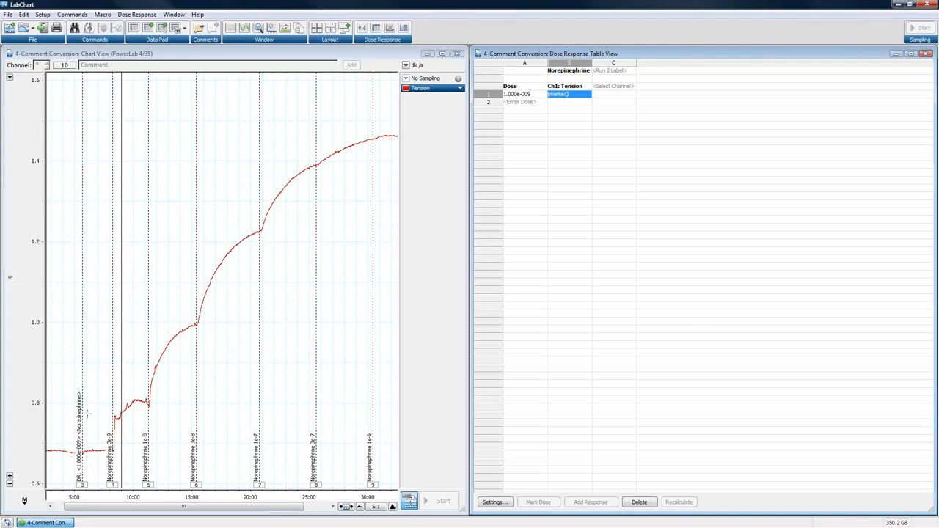
{"action": "left_click_drag", "start_coordinate": [133, 426], "coordinate": [292, 485]}
{"action": "left_click", "coordinate": [315, 455]}
{"action": "mouse_move", "coordinate": [318, 488]}
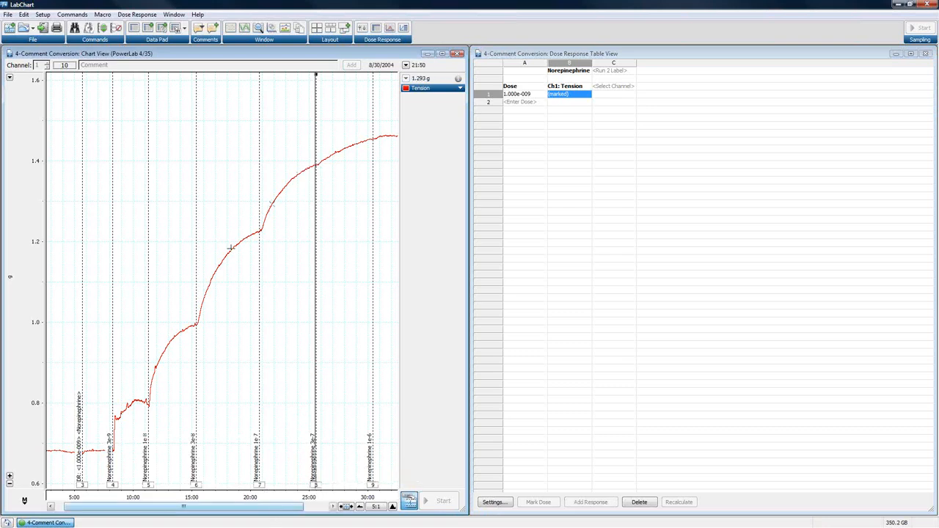
{"action": "left_click", "coordinate": [137, 15]}
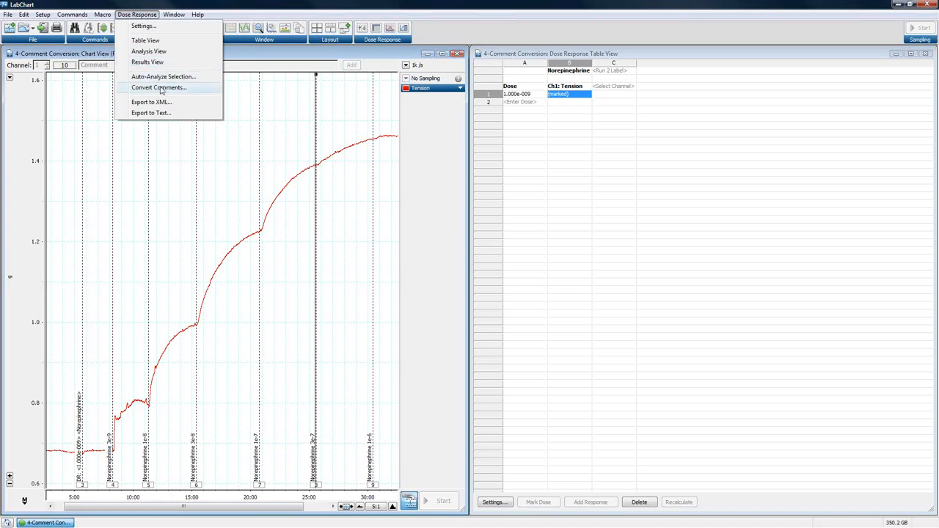
{"action": "left_click", "coordinate": [261, 220]}
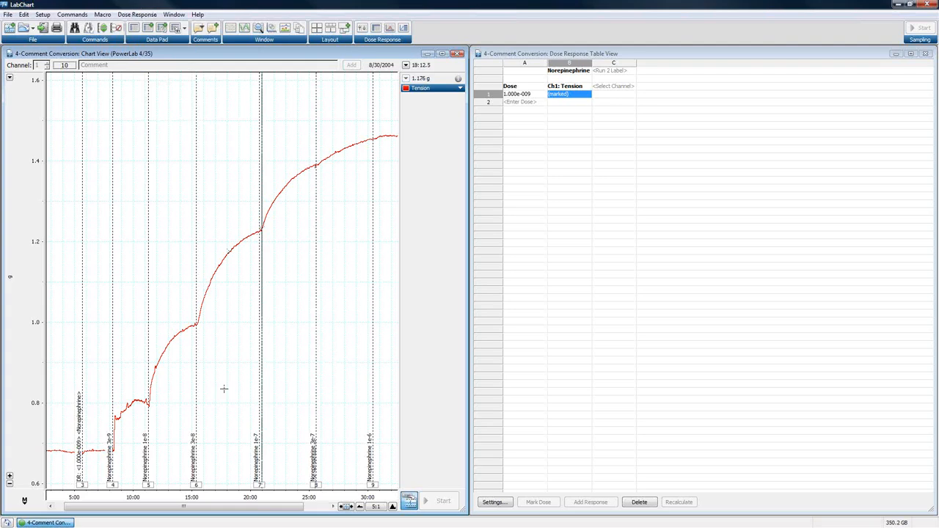
Compress the Chart View to 10:1, select the recording across all Norepinephrine comments, and open the comment conversion dialog.
{"action": "left_click", "coordinate": [359, 506]}
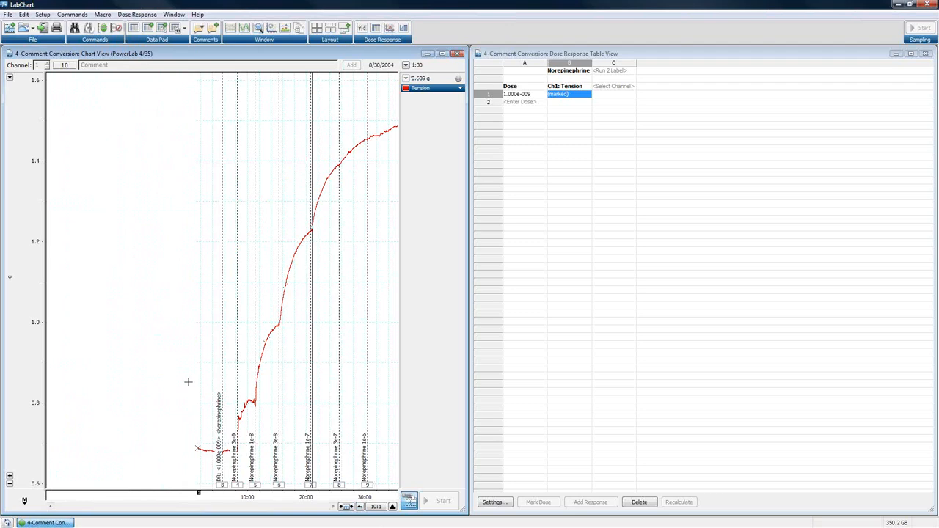
{"action": "left_click_drag", "start_coordinate": [184, 355], "coordinate": [397, 489]}
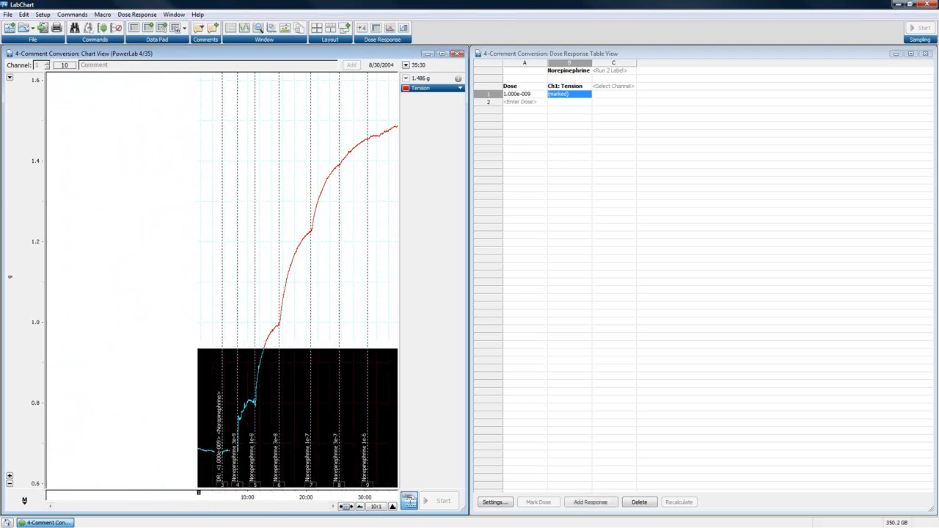
{"action": "left_click", "coordinate": [137, 15]}
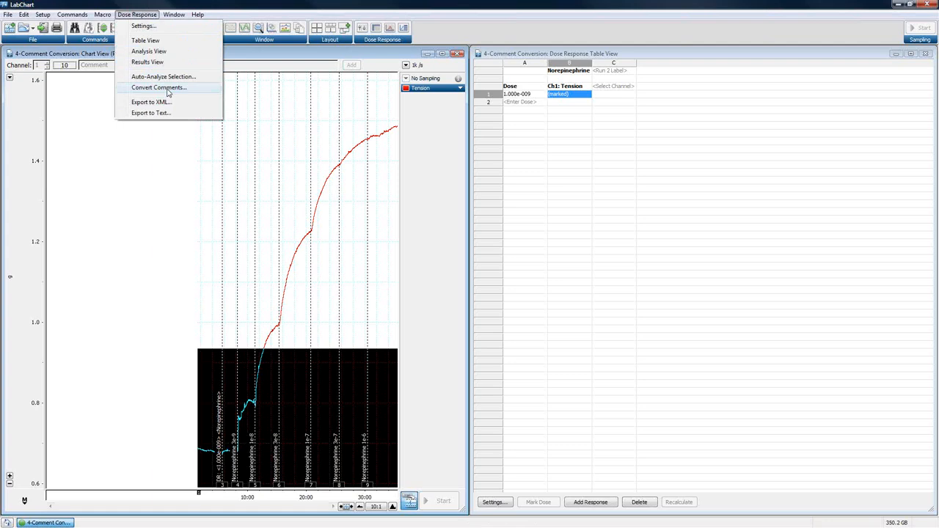
{"action": "left_click", "coordinate": [168, 88]}
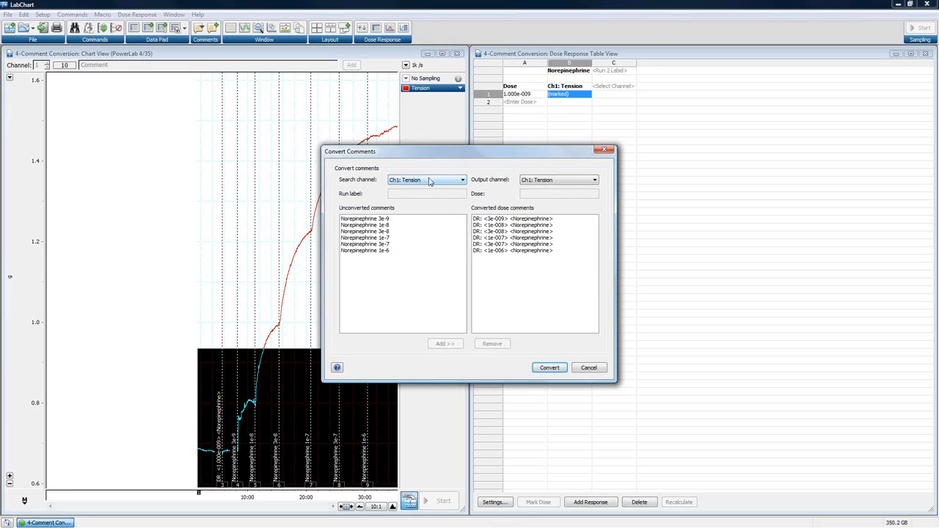
Check the channel choices and the proposed Norepinephrine 3e-9, 1e-8 and 3e-8 conversions, and convert all listed comments into dose comments on Ch1: Tension.
{"action": "left_click", "coordinate": [419, 182]}
{"action": "left_click", "coordinate": [419, 182]}
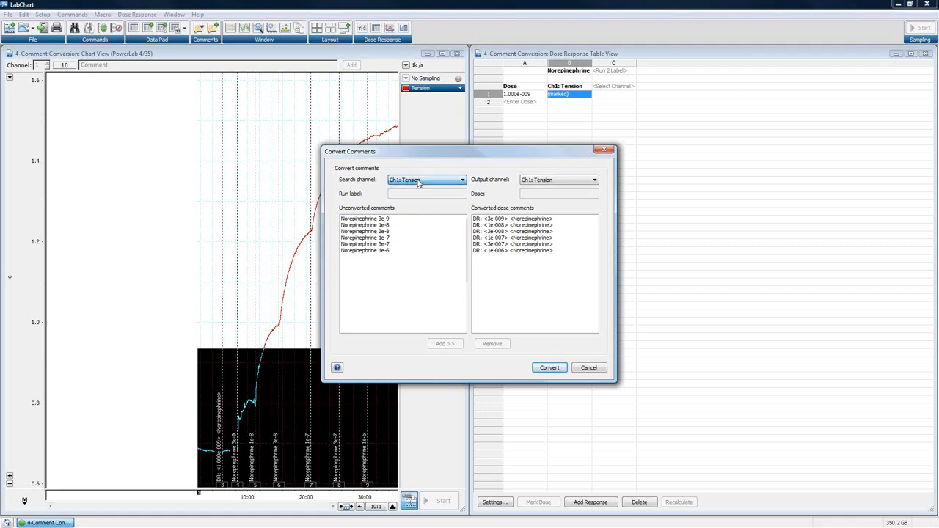
{"action": "left_click", "coordinate": [555, 181]}
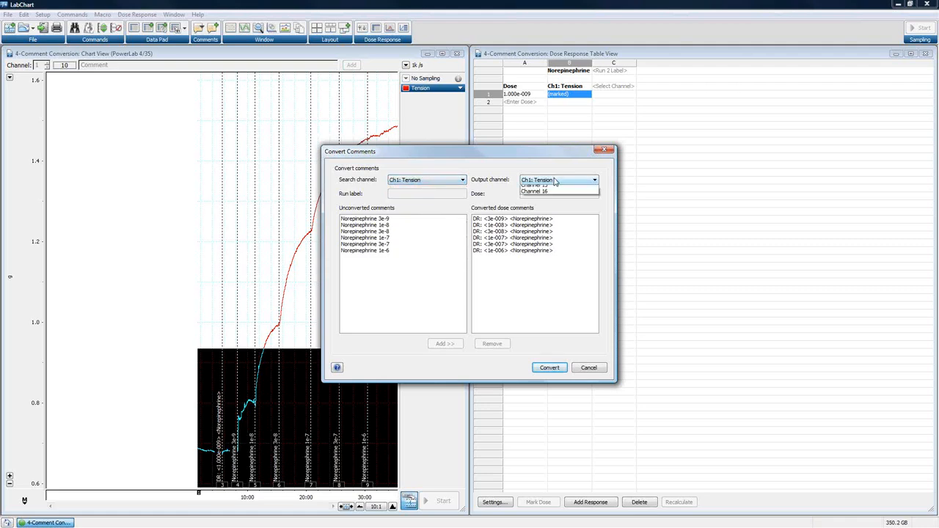
{"action": "left_click", "coordinate": [556, 181]}
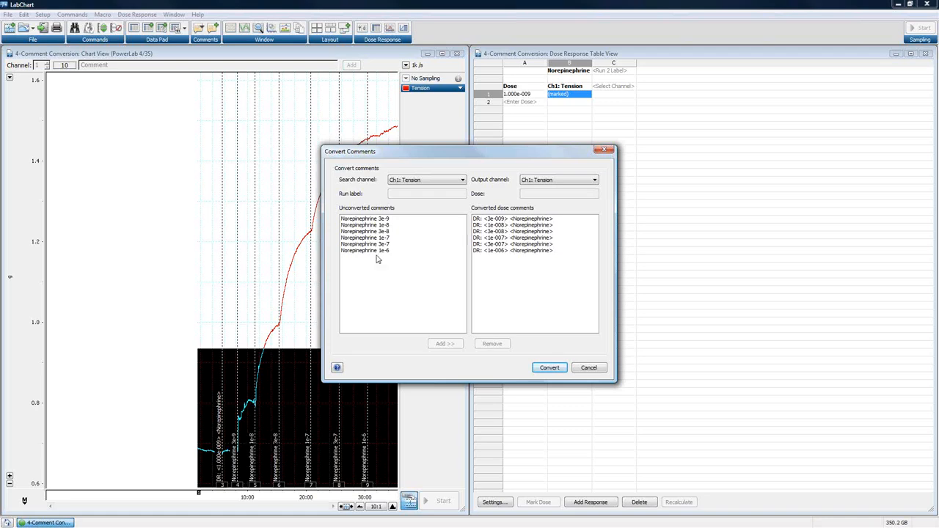
{"action": "left_click", "coordinate": [378, 220]}
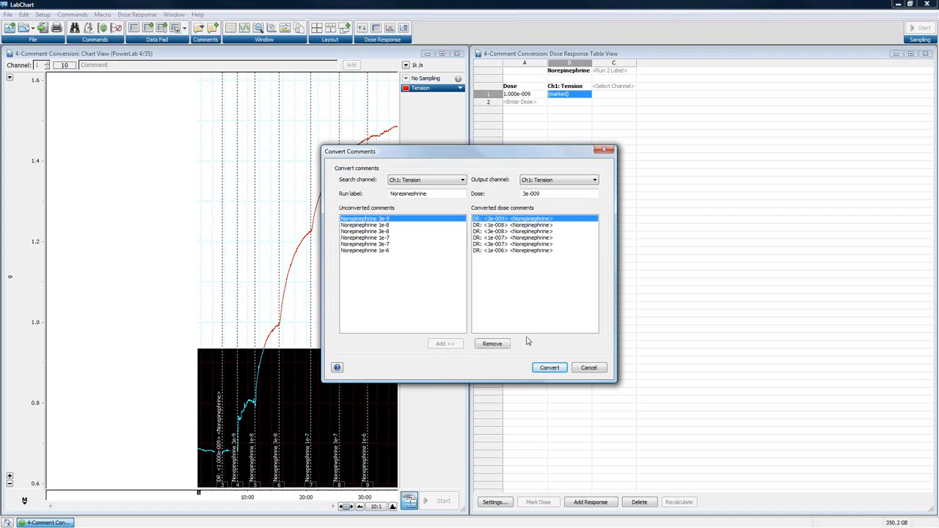
{"action": "left_click", "coordinate": [353, 227]}
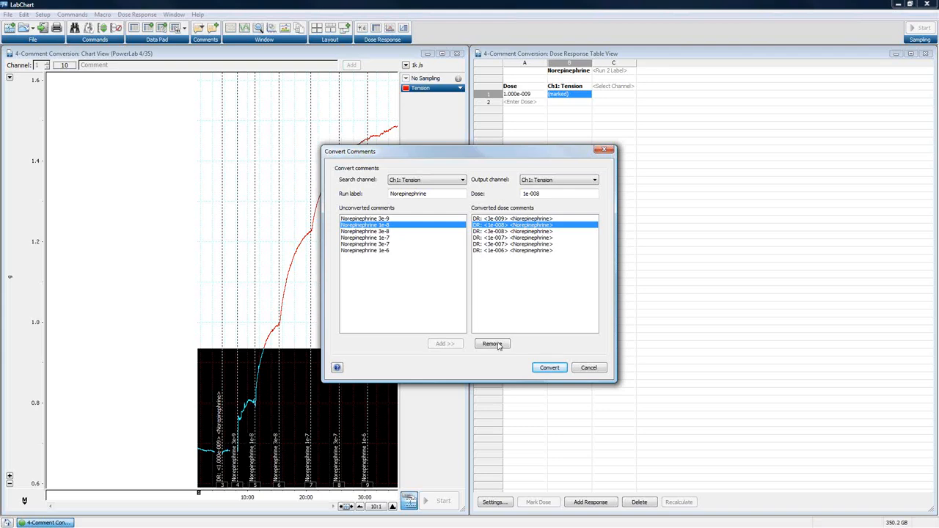
{"action": "left_click", "coordinate": [402, 232]}
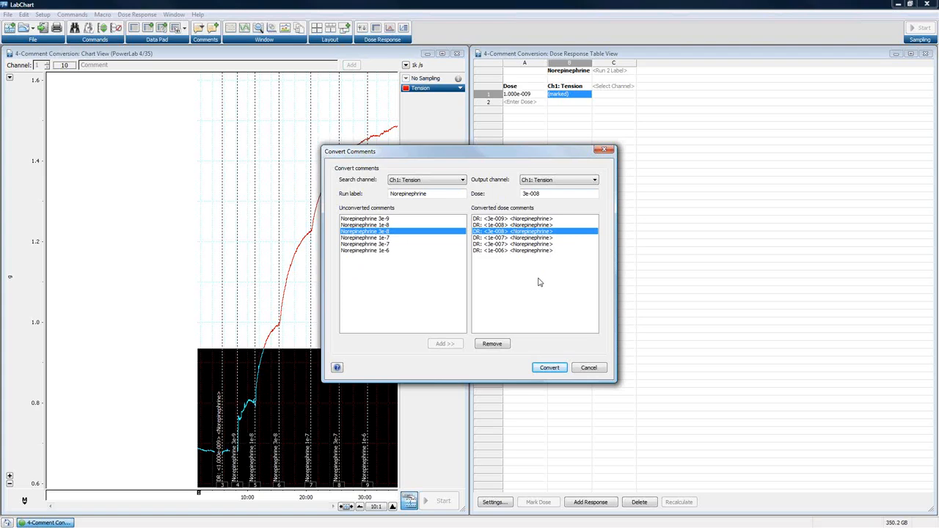
{"action": "left_click", "coordinate": [550, 367]}
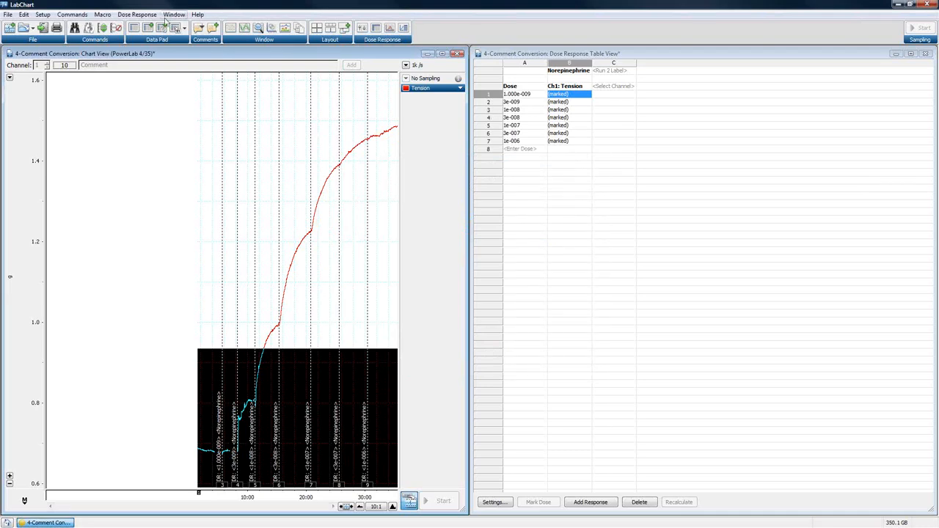
Auto-analyze the selected Norepinephrine dose comments on Ch1: Tension, using the preset analysis time range.
{"action": "left_click", "coordinate": [130, 18]}
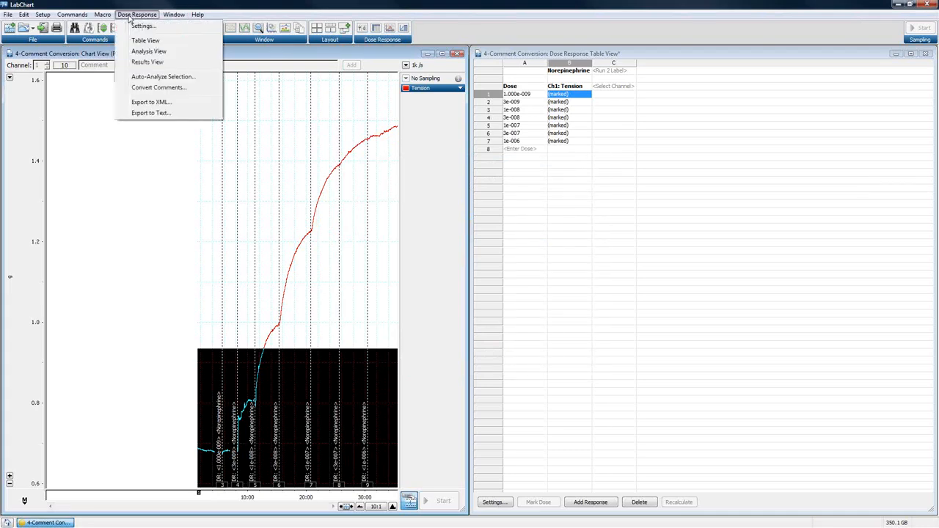
{"action": "left_click", "coordinate": [152, 78]}
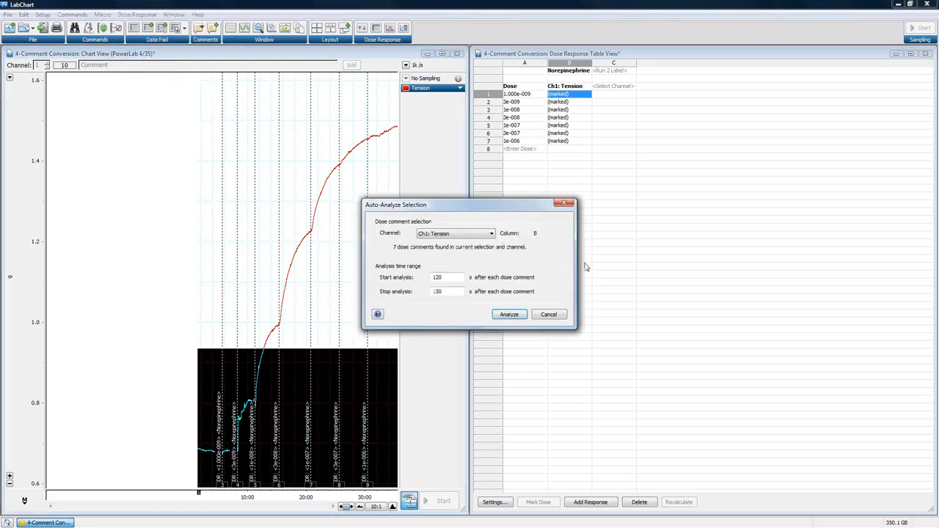
{"action": "left_click", "coordinate": [509, 314]}
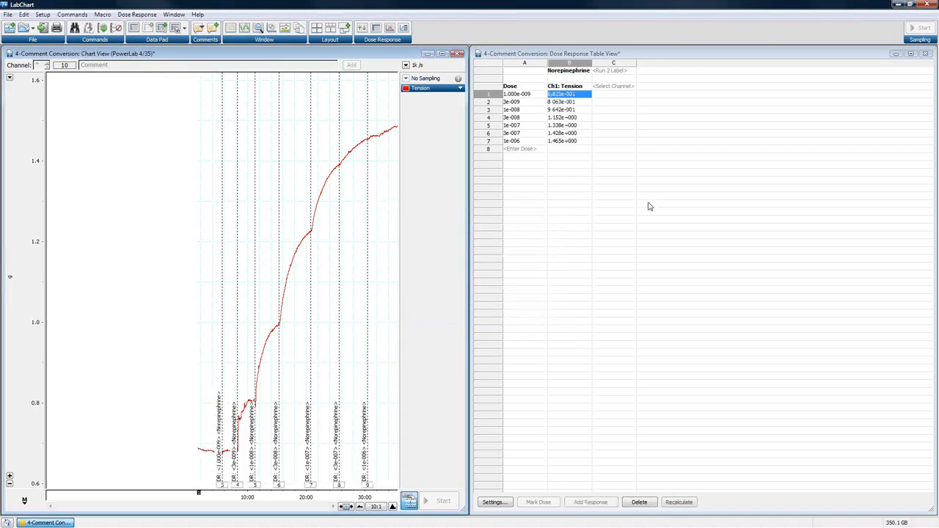
Examine the analysed chart region of each response from dose 3e-009 to 1e-006, and check the recalculation option for the last one.
{"action": "left_click", "coordinate": [565, 102]}
{"action": "left_click", "coordinate": [565, 109]}
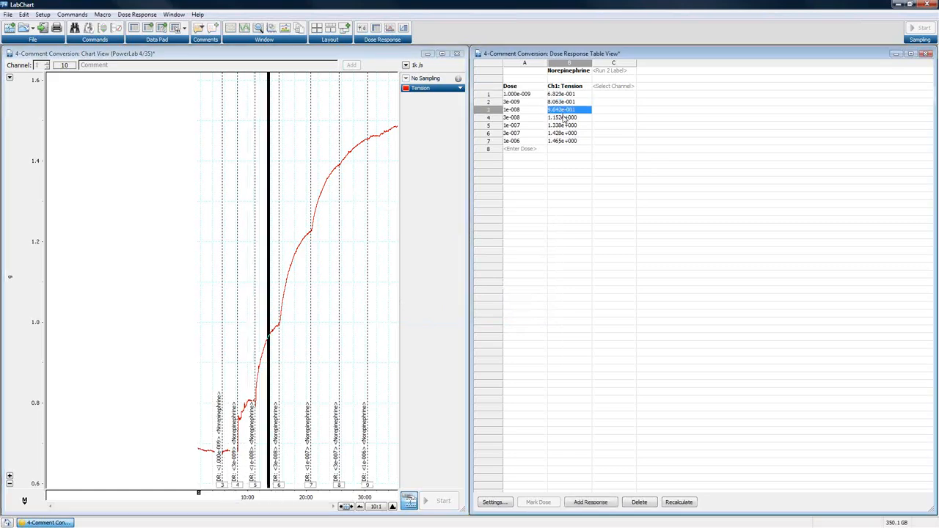
{"action": "left_click", "coordinate": [565, 117]}
{"action": "left_click", "coordinate": [563, 125]}
{"action": "left_click", "coordinate": [564, 133]}
{"action": "left_click", "coordinate": [563, 141]}
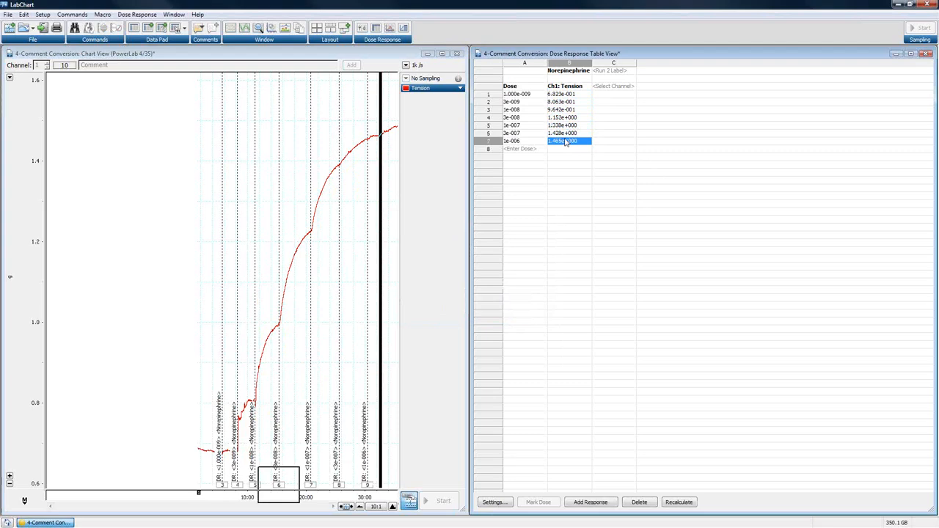
{"action": "left_click", "coordinate": [687, 504]}
{"action": "left_click", "coordinate": [481, 305]}
Review the Auto-Analyze Selection time range and the Dose Response Settings table options, leaving both unchanged.
{"action": "left_click", "coordinate": [152, 15]}
{"action": "left_click", "coordinate": [151, 78]}
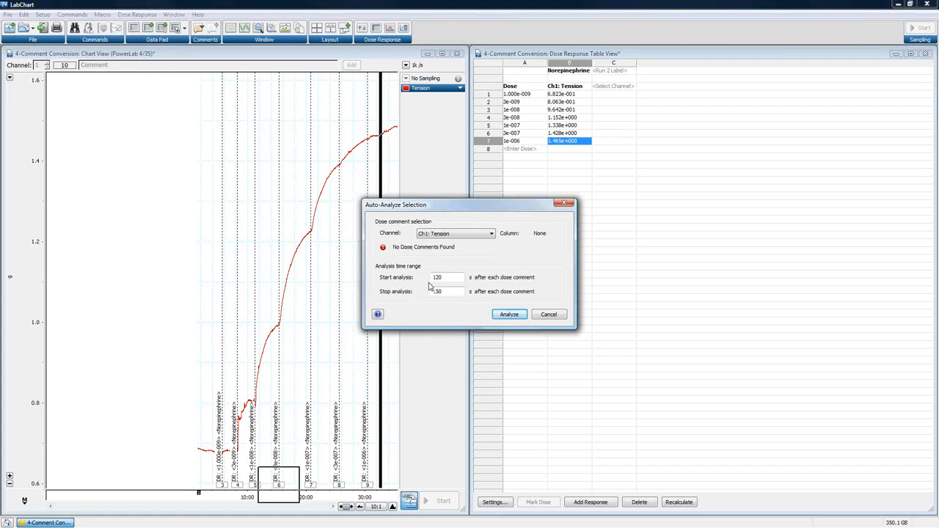
{"action": "left_click", "coordinate": [557, 315]}
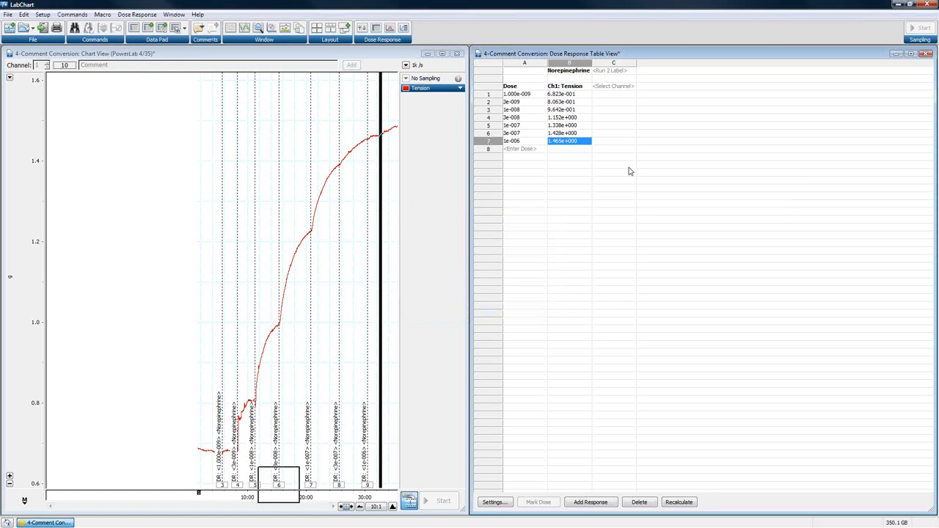
{"action": "left_click", "coordinate": [495, 505]}
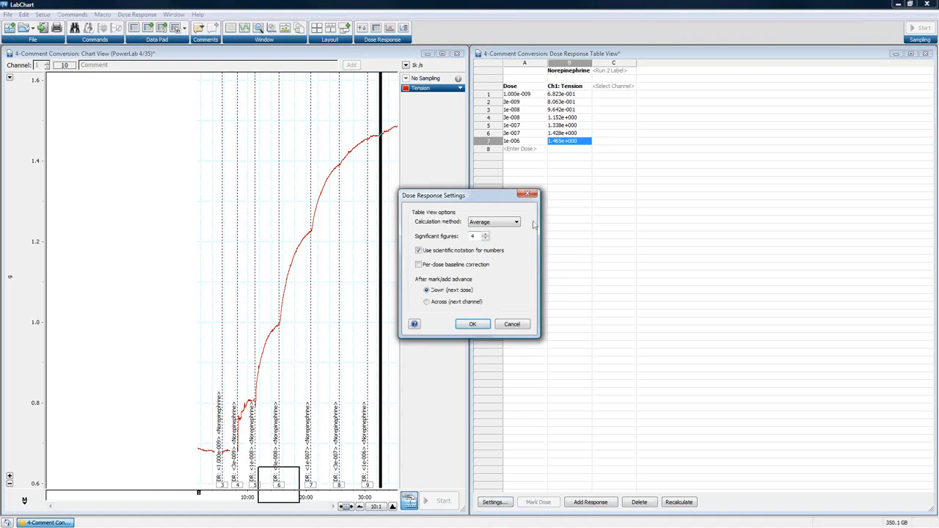
{"action": "left_click", "coordinate": [531, 194]}
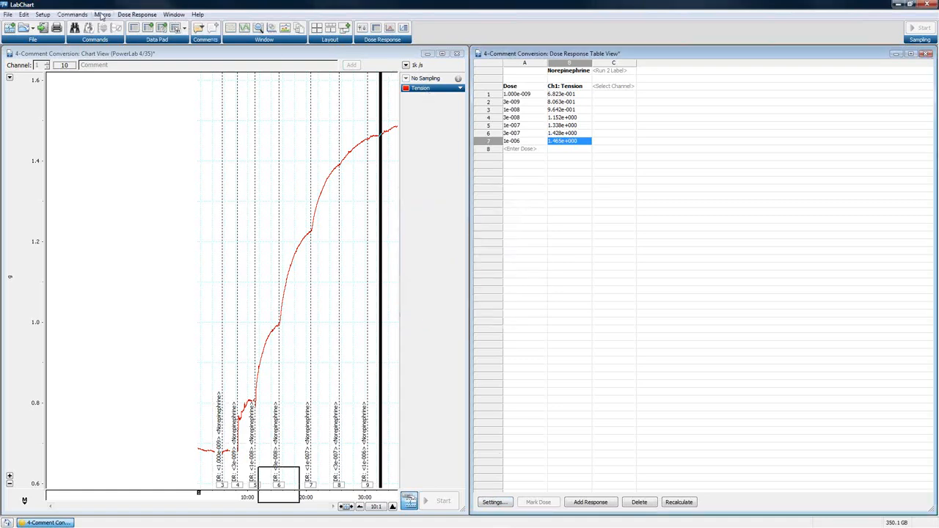
Inspect the file type options for exporting the Dose Response table as XML, and cancel the export.
{"action": "left_click", "coordinate": [134, 16]}
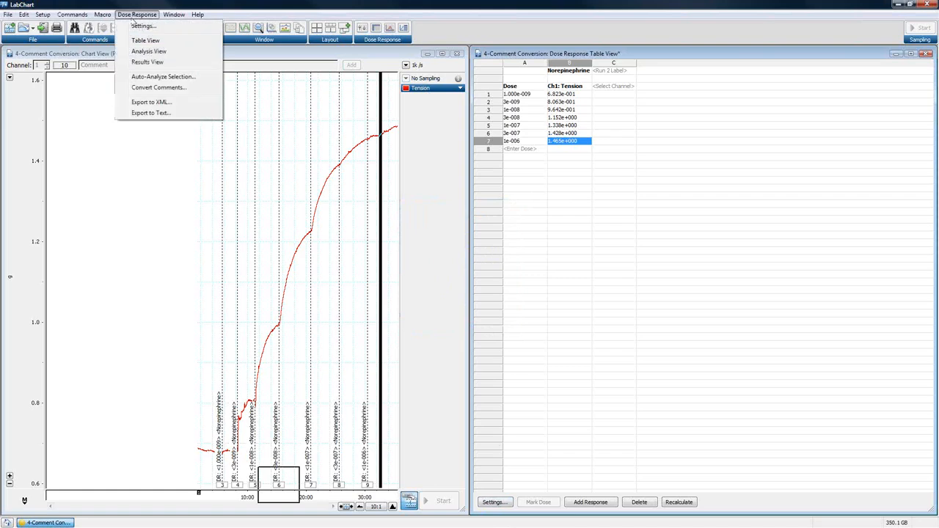
{"action": "left_click", "coordinate": [163, 104]}
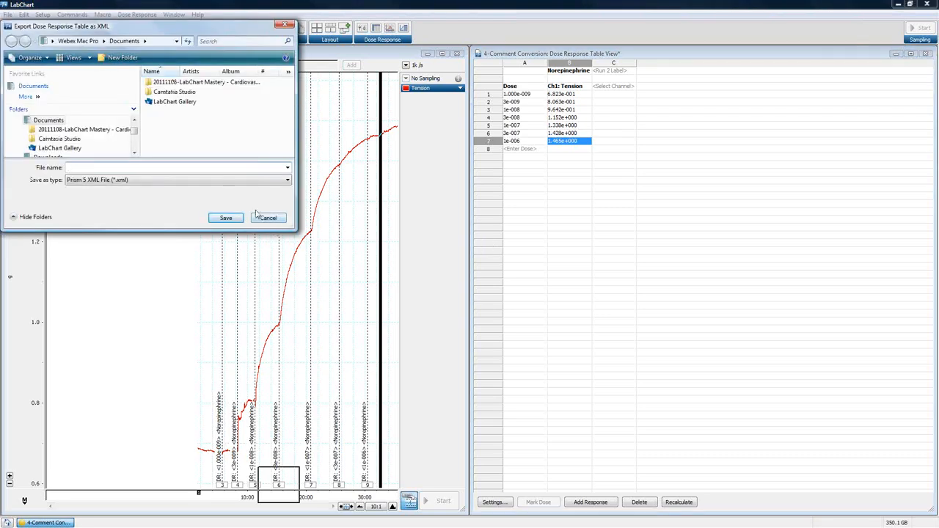
{"action": "left_click", "coordinate": [212, 180]}
{"action": "left_click", "coordinate": [212, 181]}
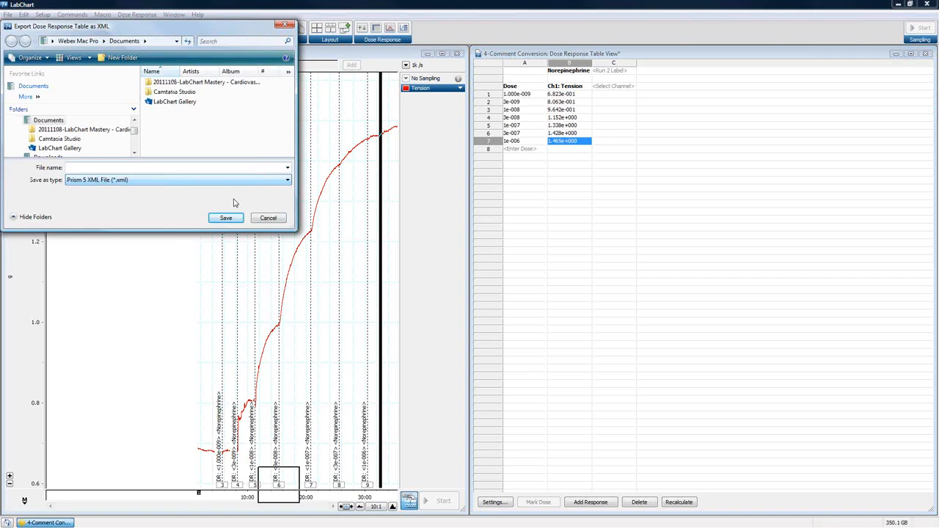
{"action": "left_click", "coordinate": [268, 220]}
Inspect the text file export of the Dose Response table and close it without saving.
{"action": "left_click", "coordinate": [137, 14]}
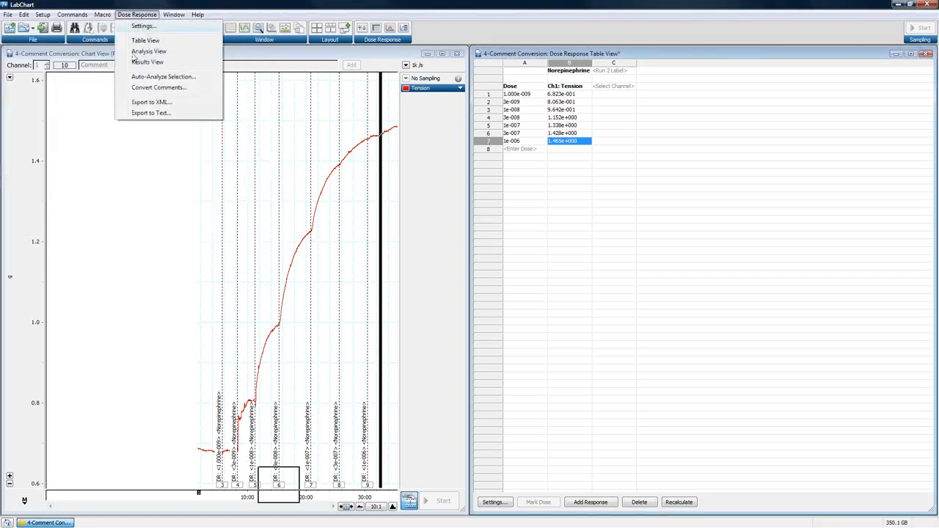
{"action": "left_click", "coordinate": [159, 115]}
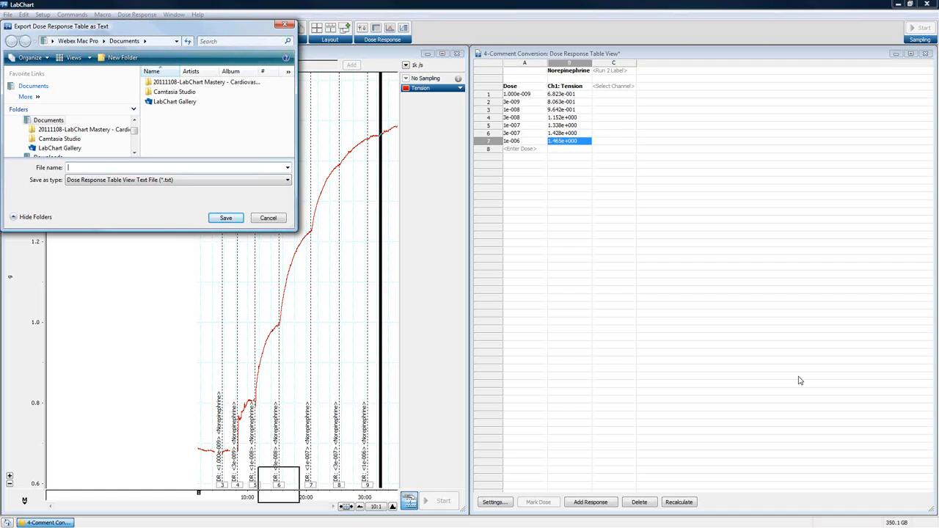
{"action": "left_click", "coordinate": [288, 25]}
{"action": "left_click", "coordinate": [132, 15]}
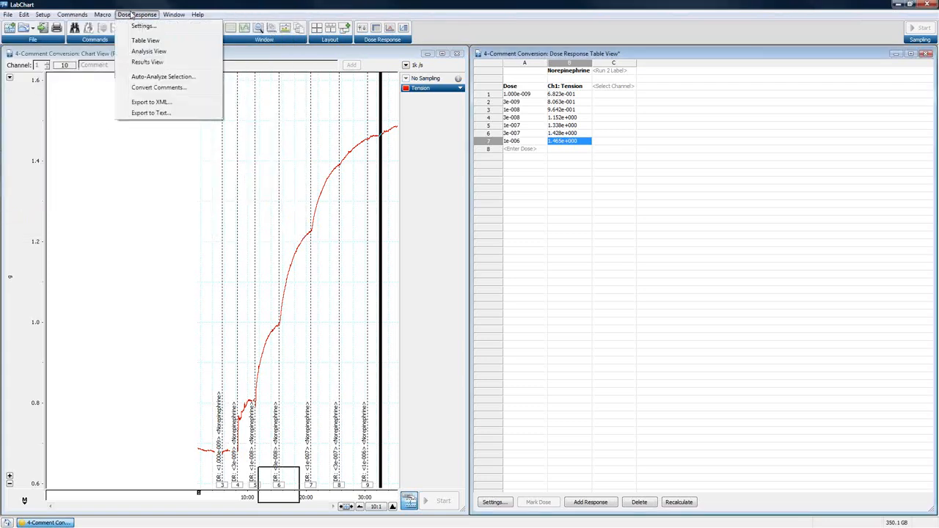